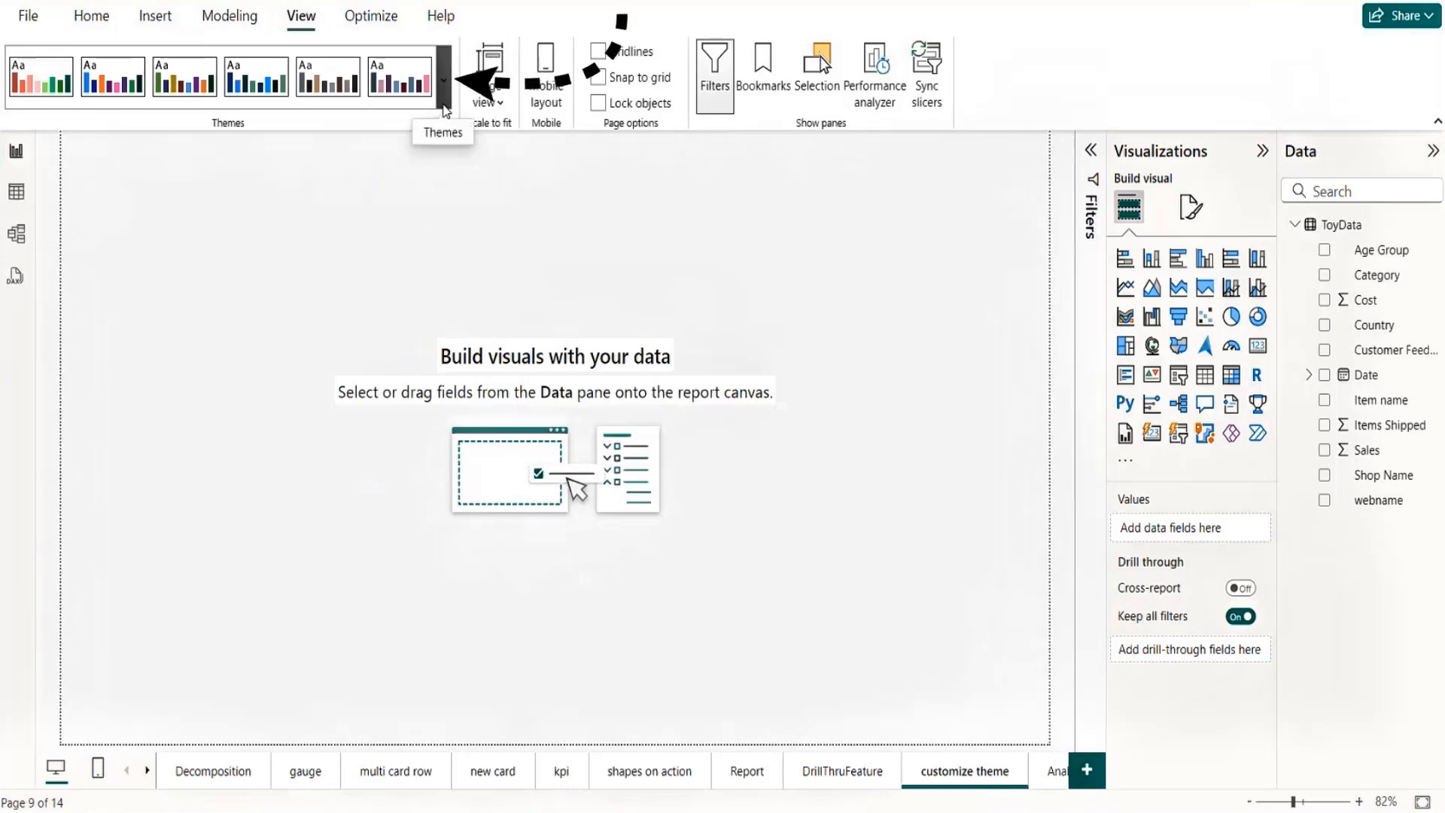
Apply the Innovate theme to the report and check it on the multi card row, gauge and Decomposition pages before returning to customize theme
click(444, 81)
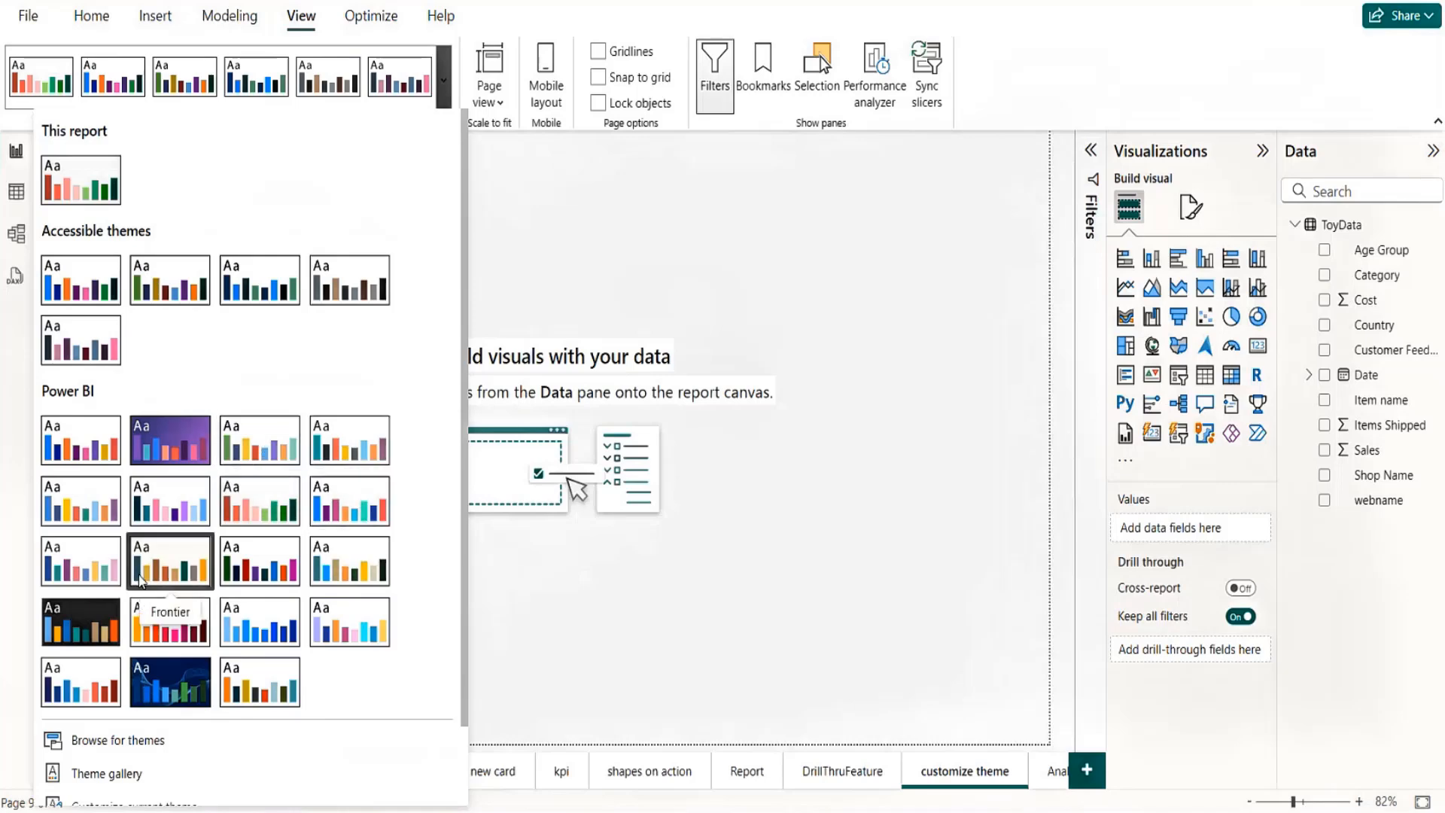
click(89, 613)
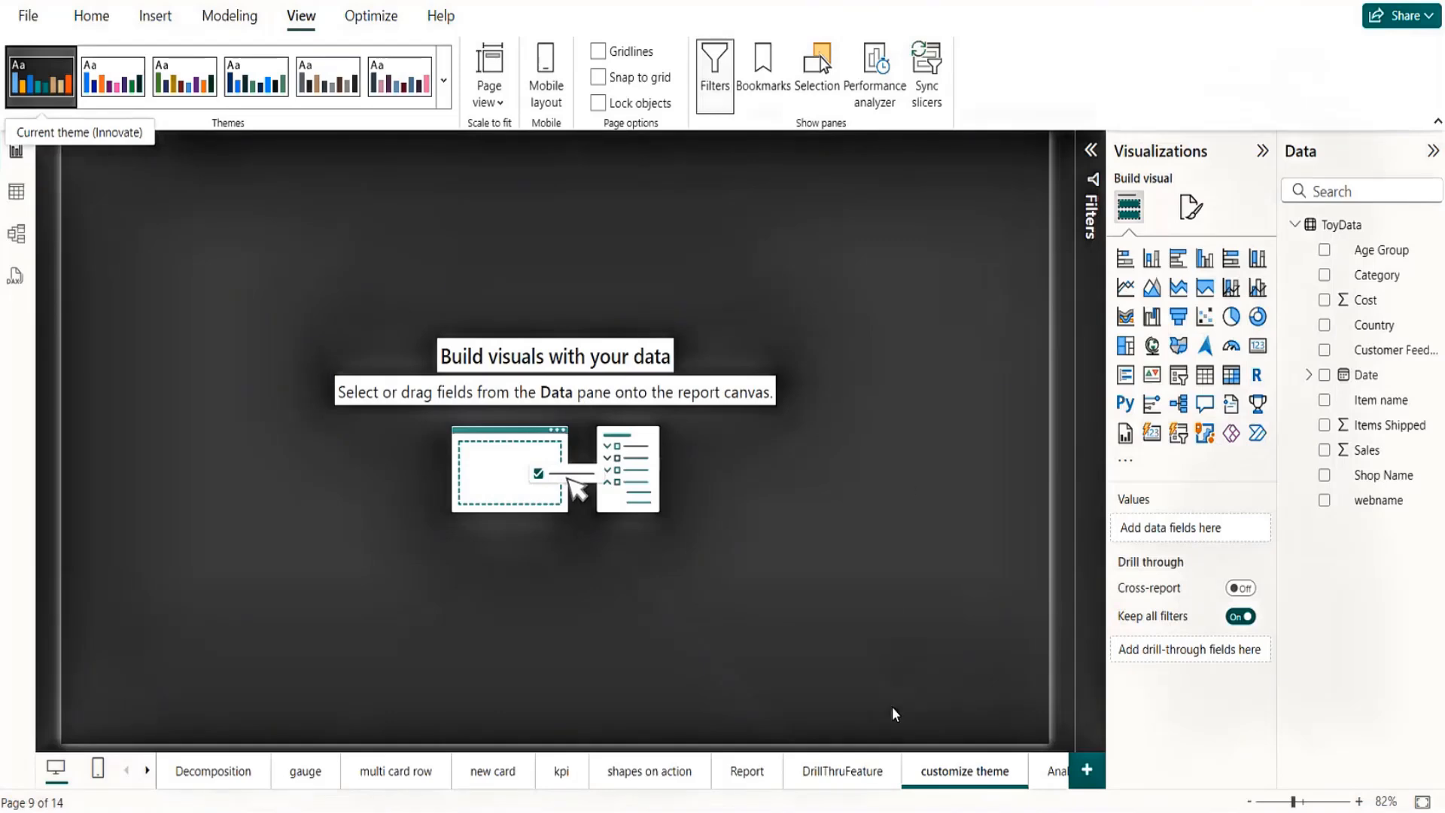
click(379, 779)
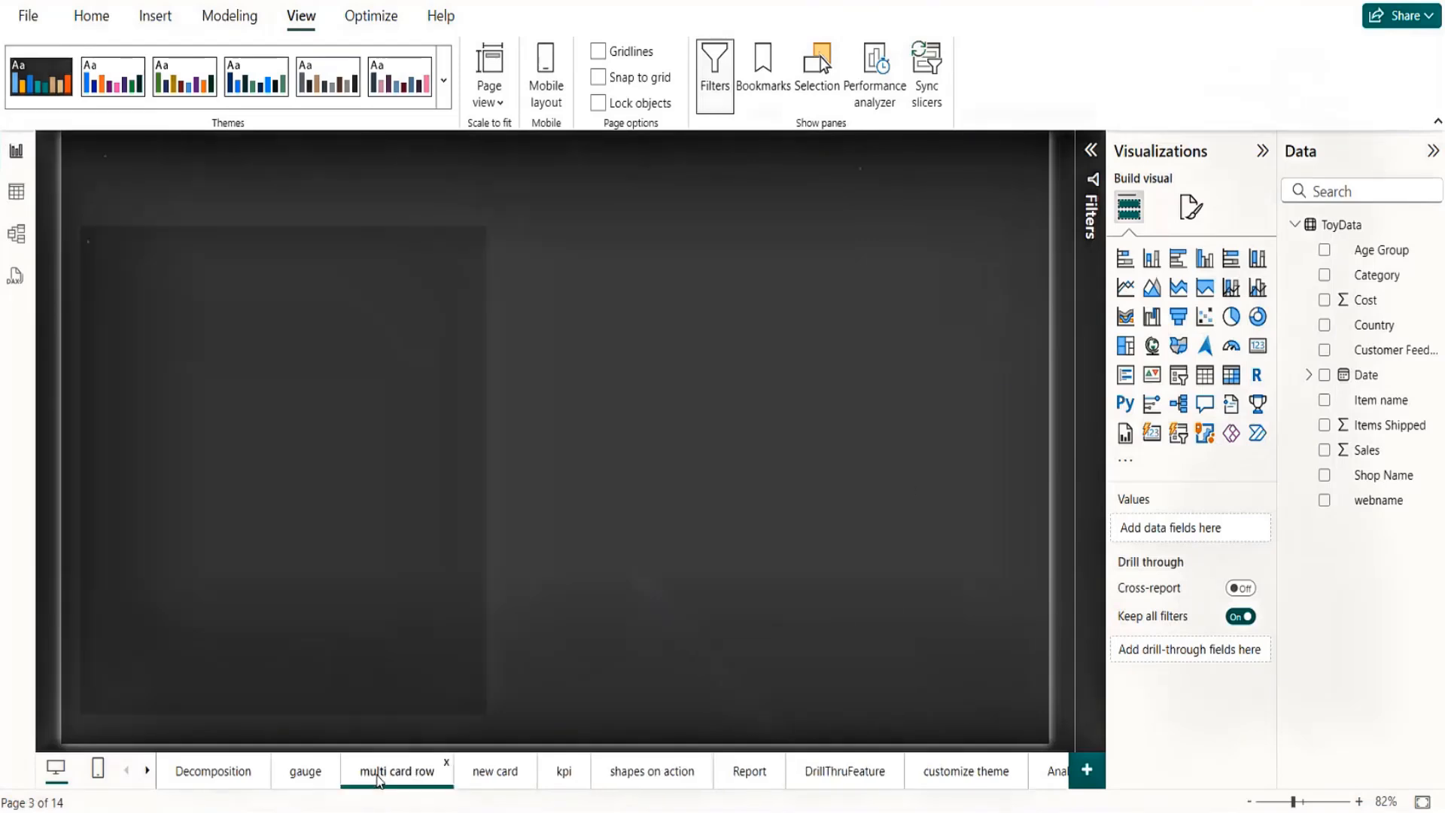
click(309, 775)
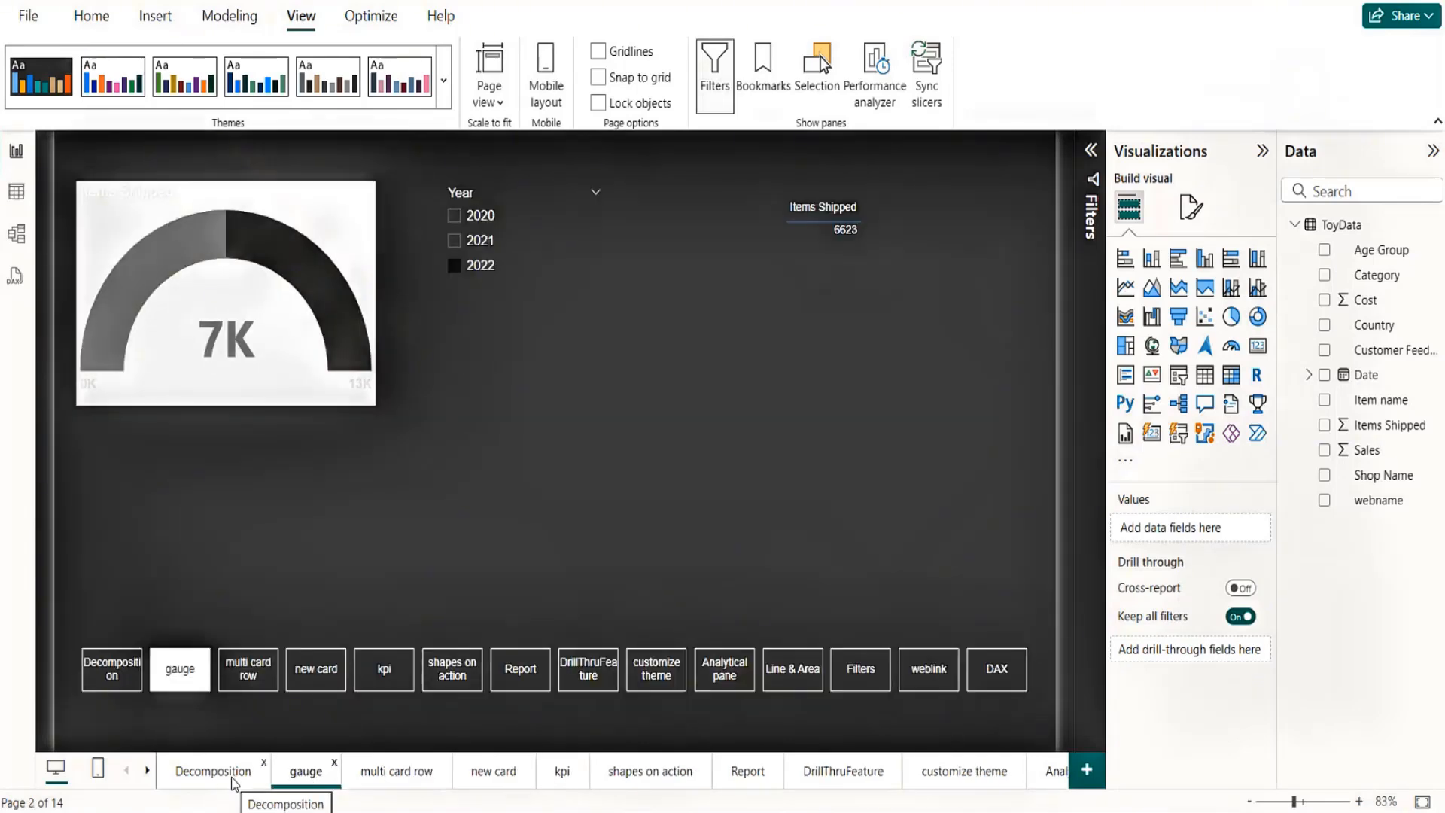
click(232, 775)
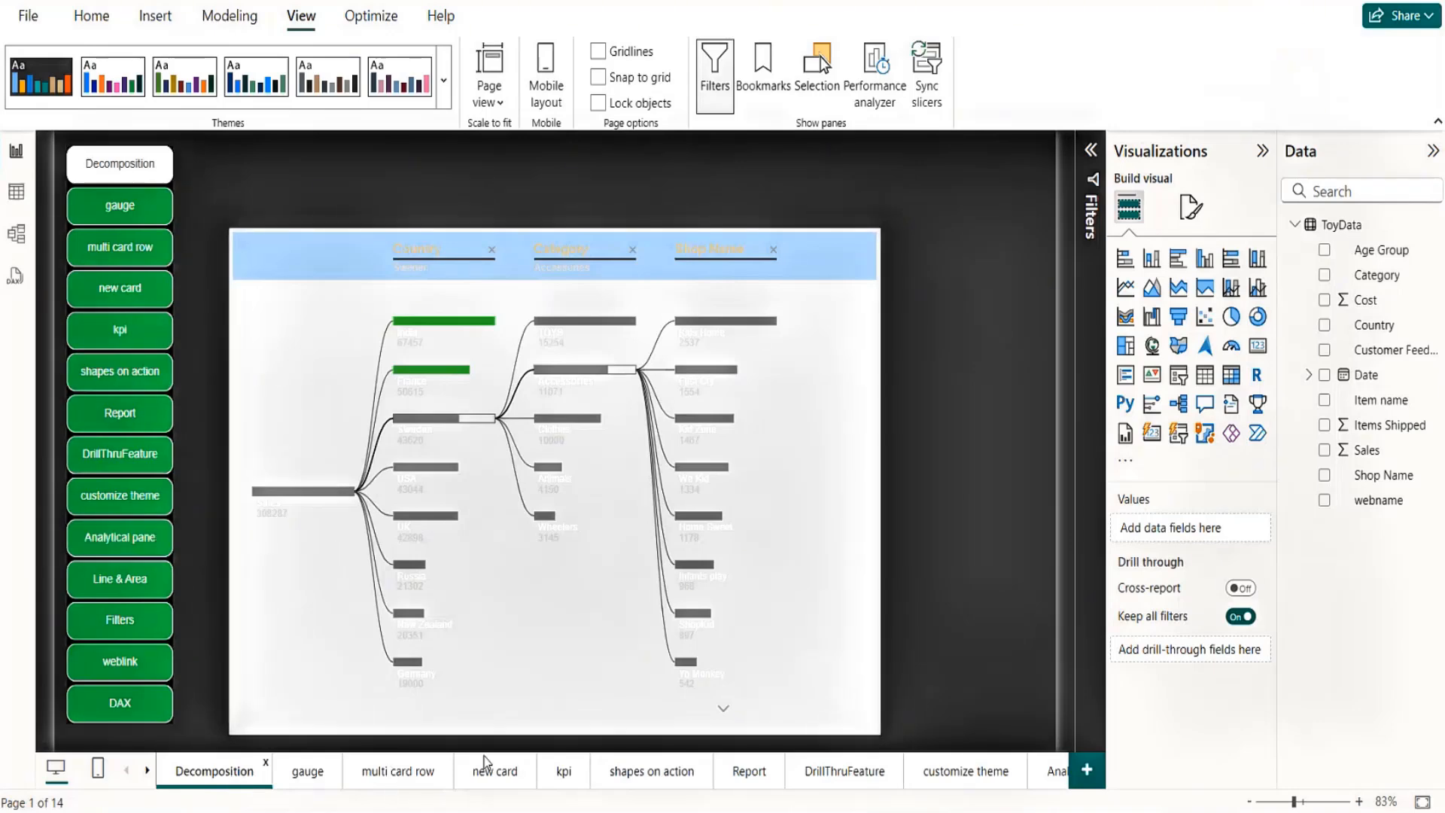
click(951, 775)
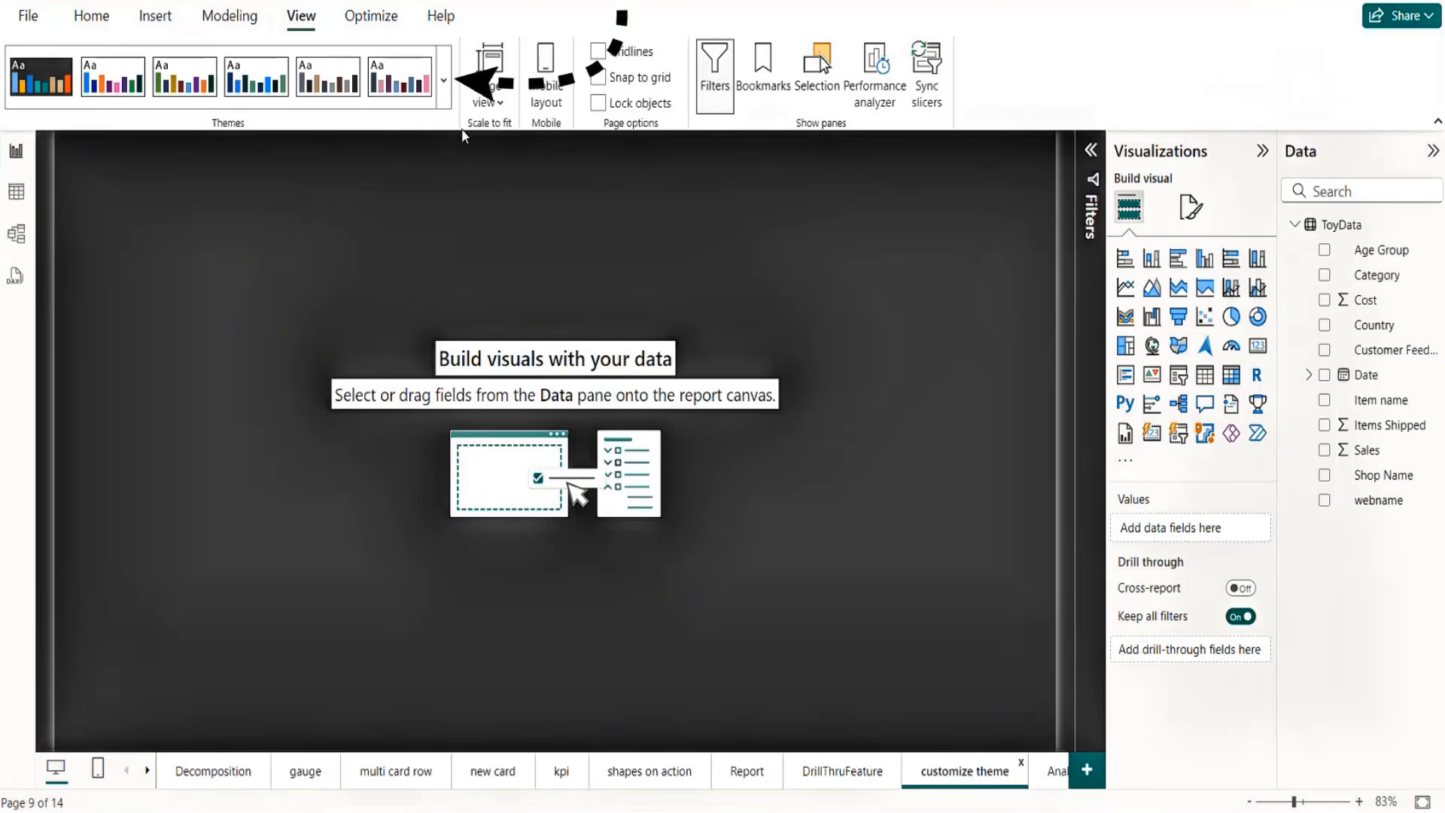
Try the dark blue theme with the wave background, and switch the report to the Accessible Default theme
click(450, 98)
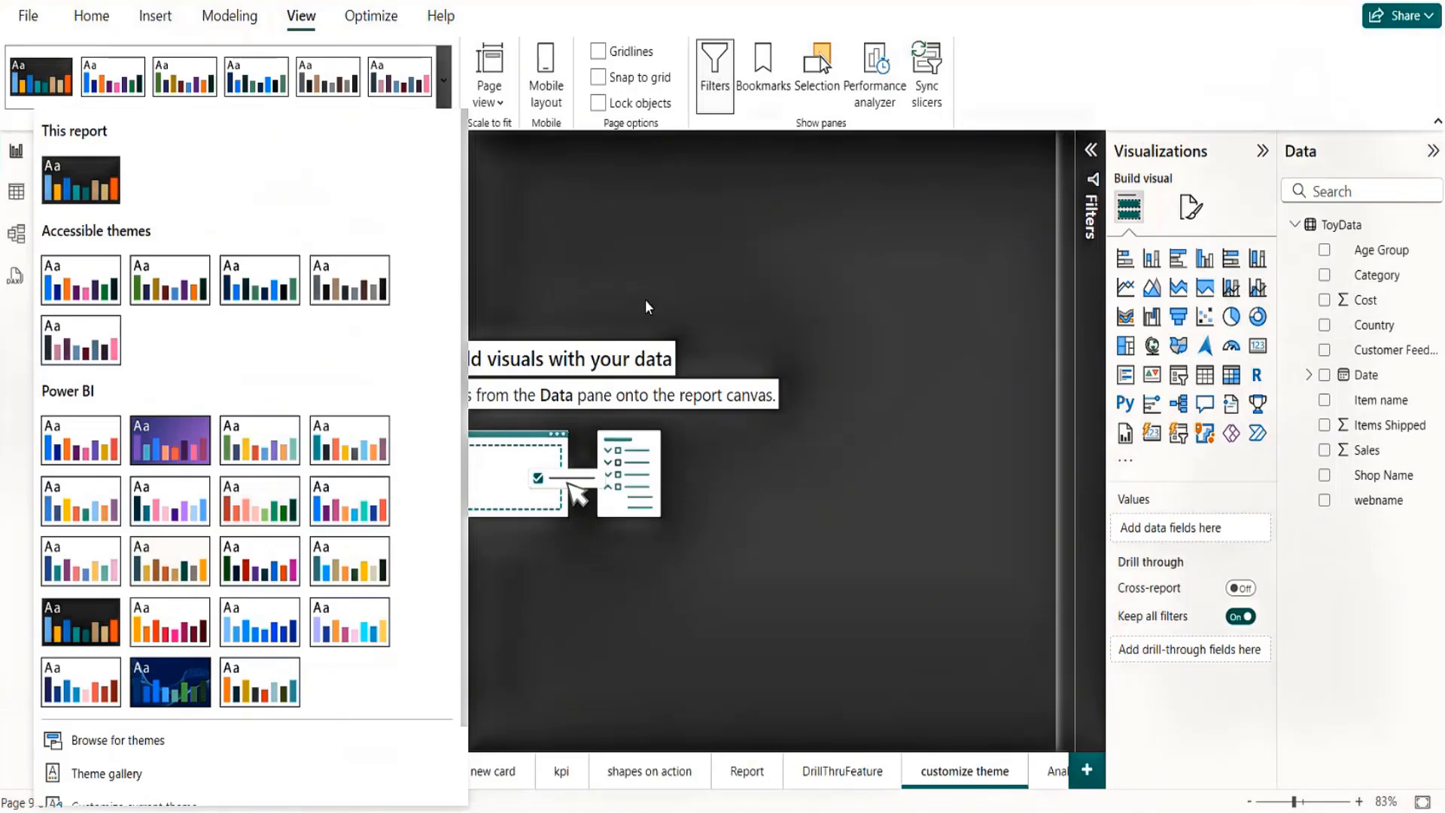
click(178, 688)
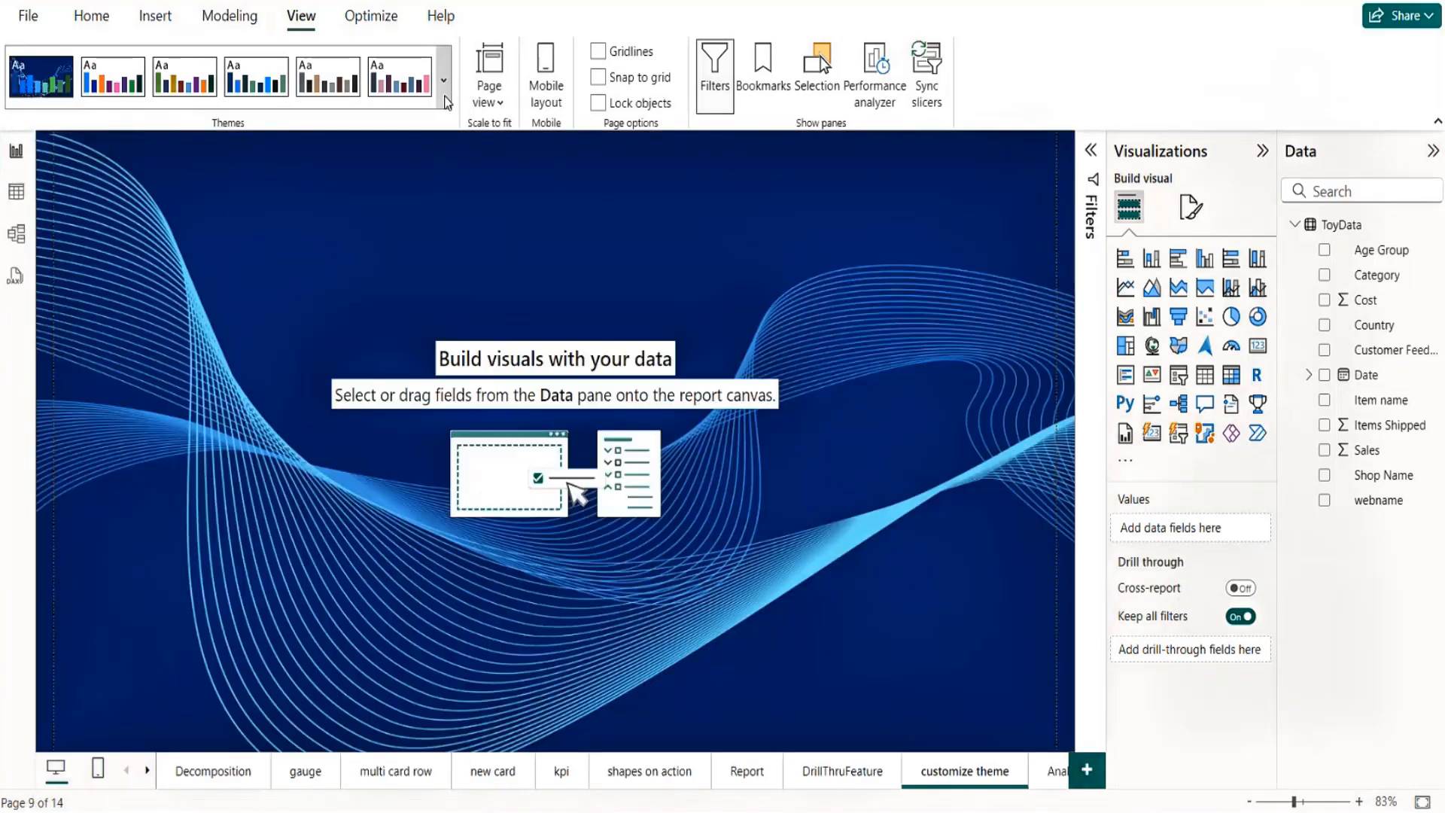
click(444, 82)
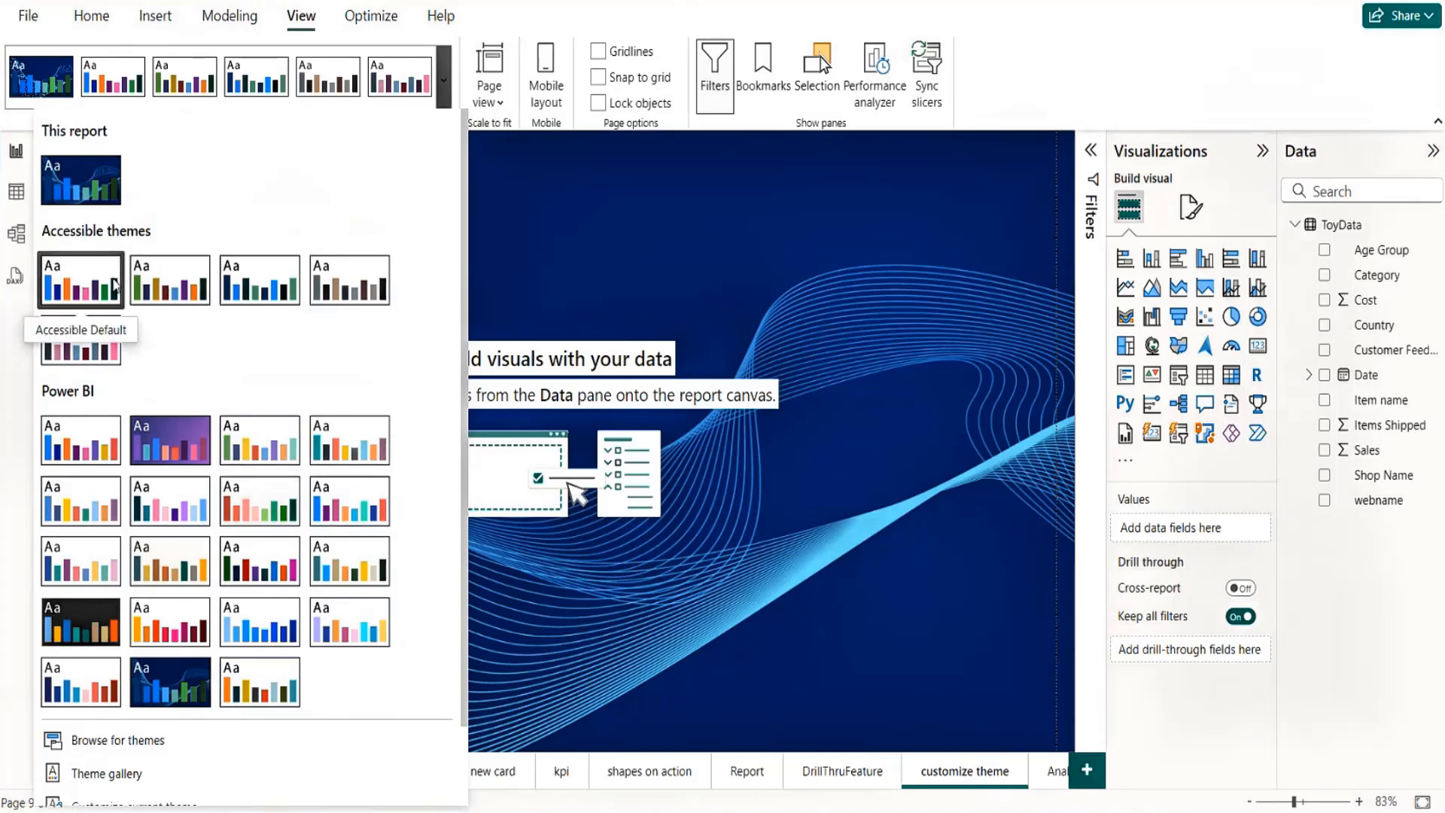
click(86, 291)
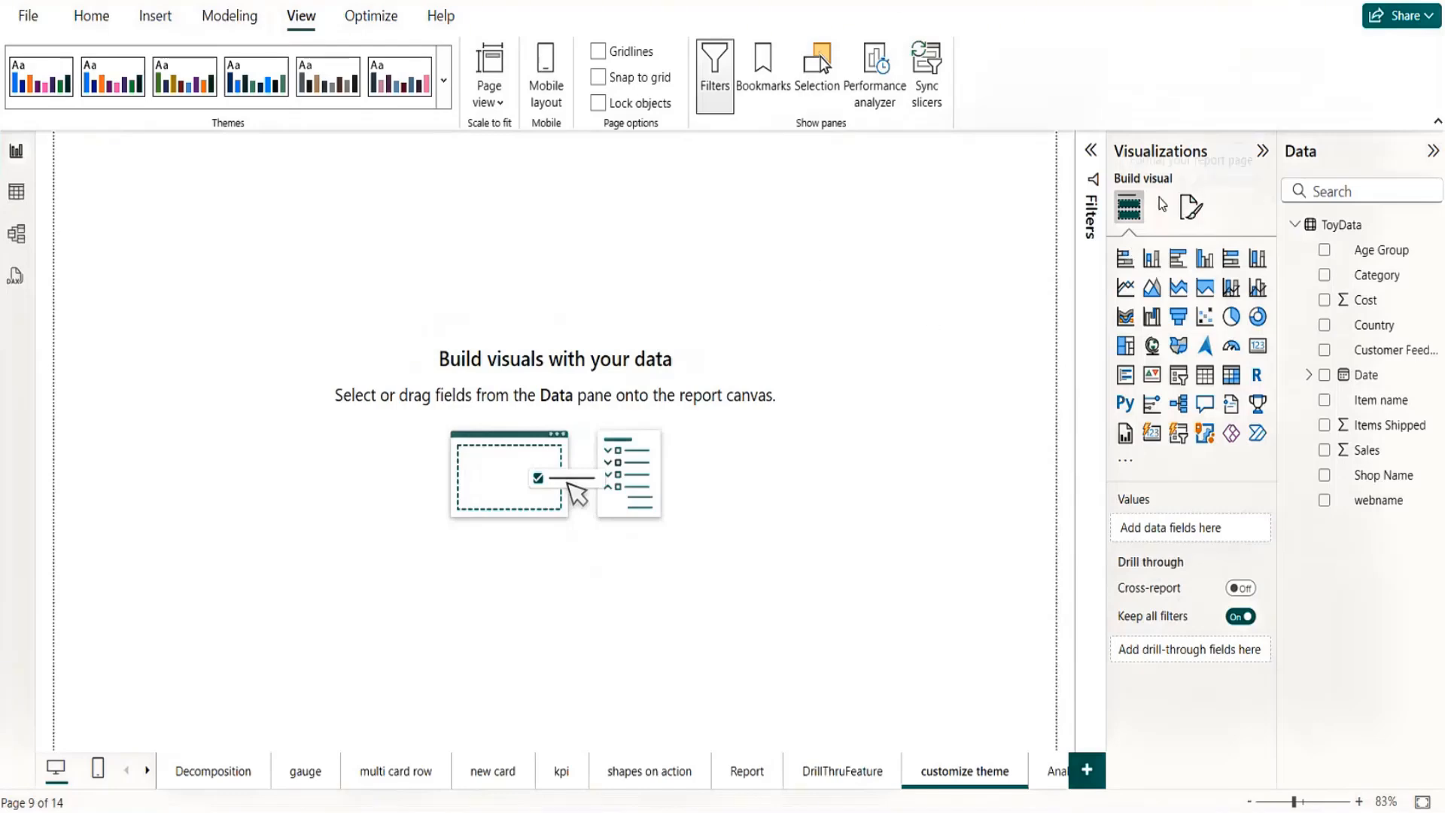
Give the customize theme page a light gray canvas background with 34% transparency
click(1190, 210)
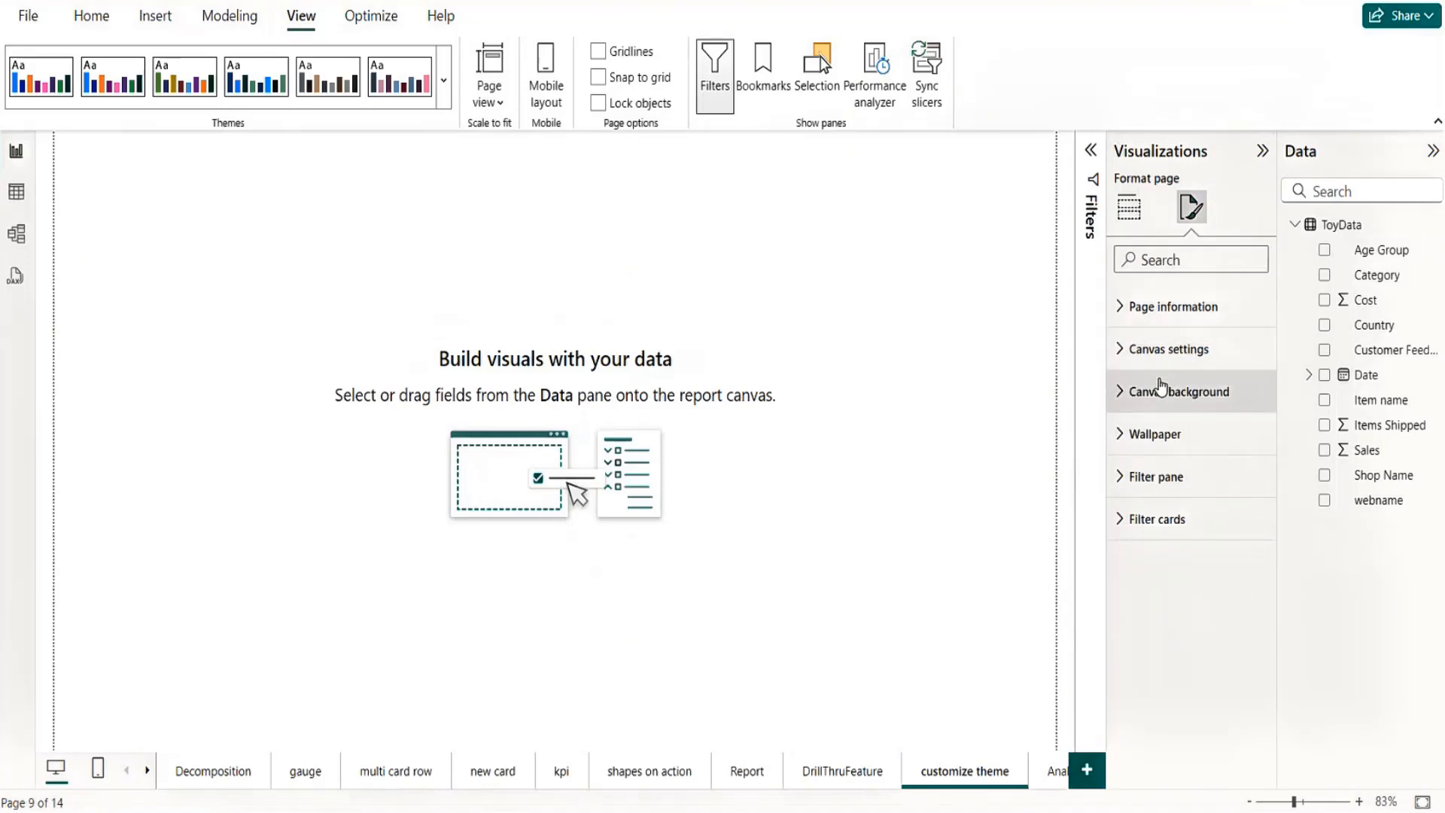
click(1120, 392)
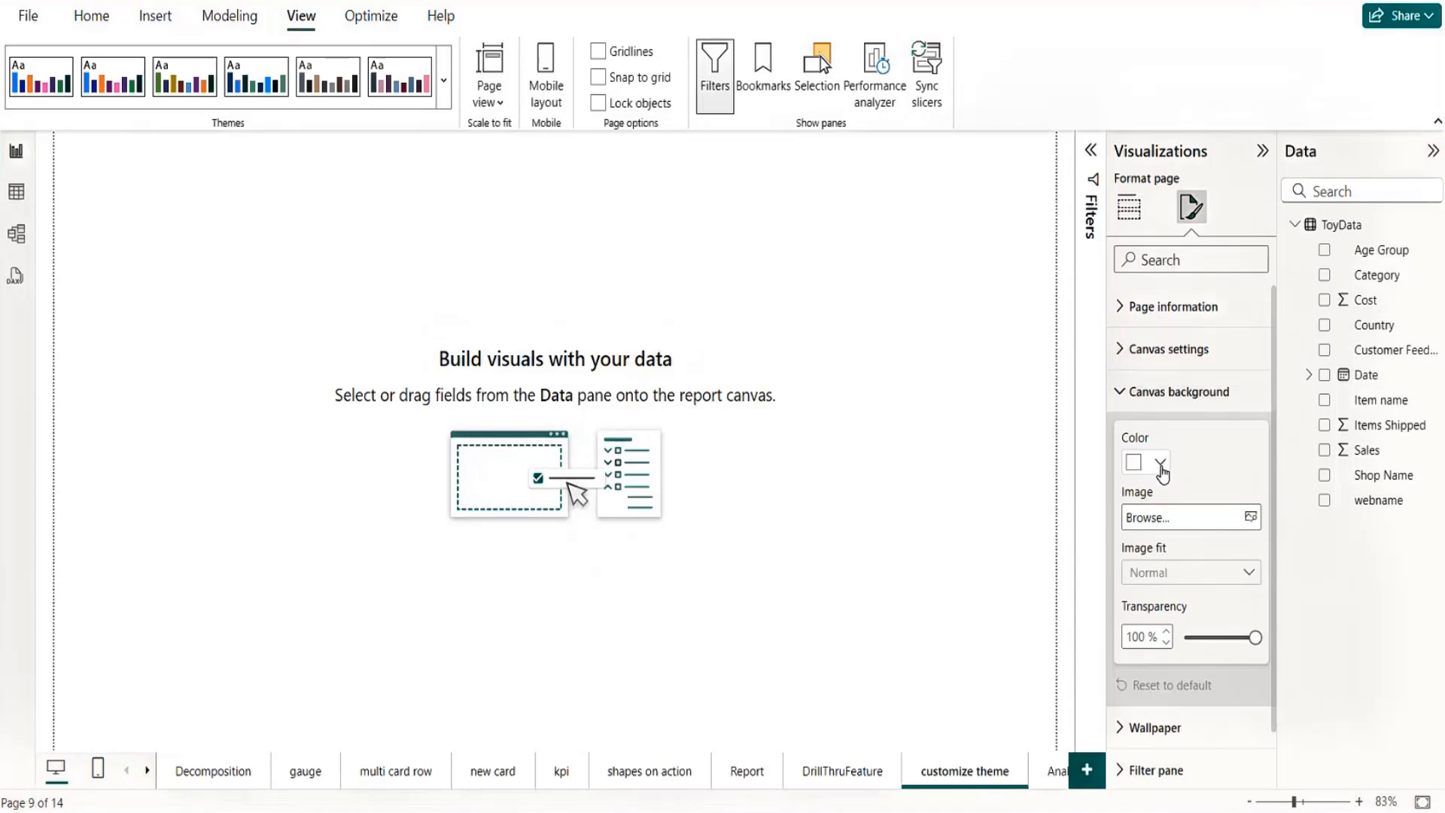
click(1161, 463)
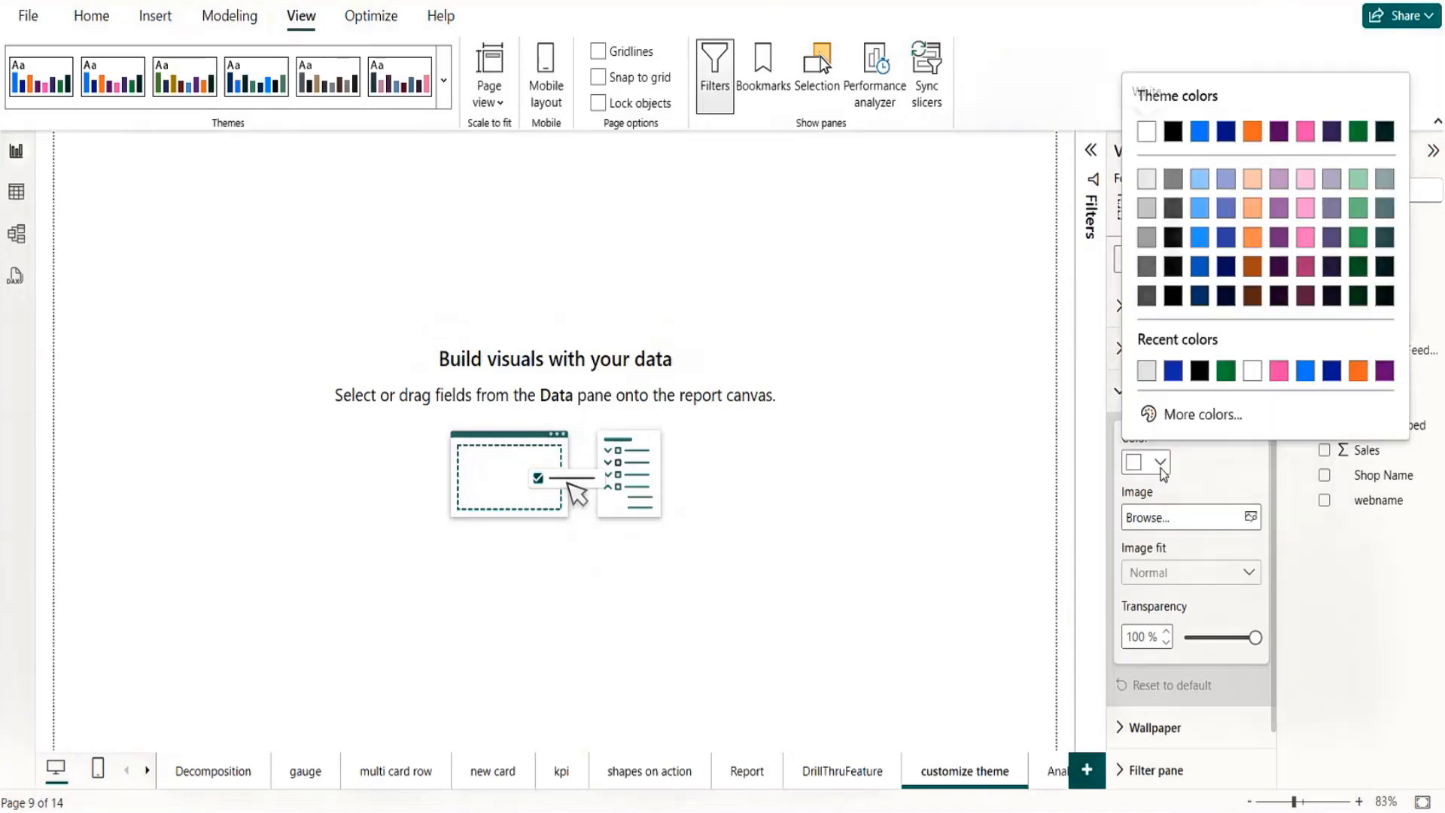
click(1148, 375)
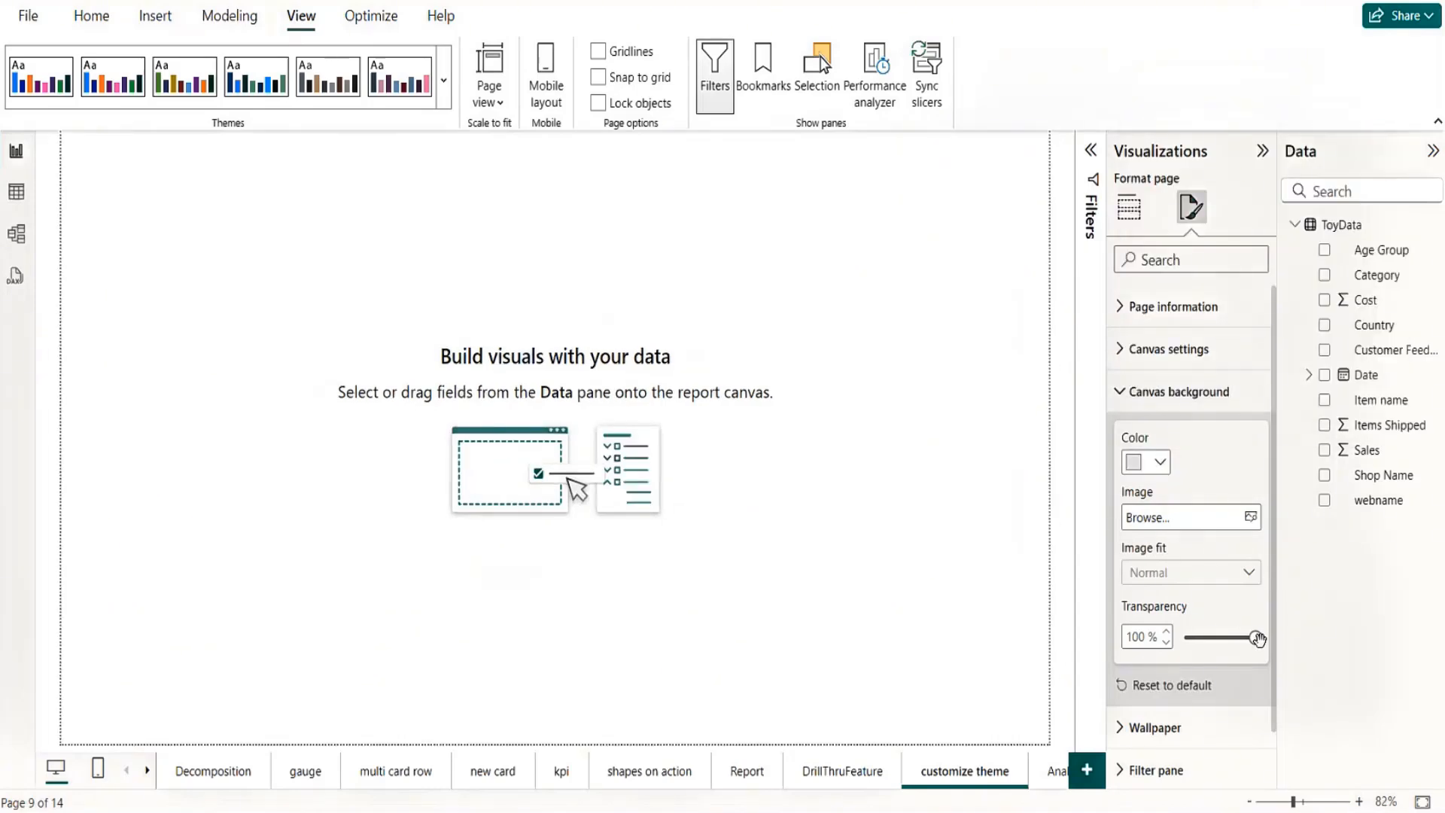
drag(1257, 638, 1208, 640)
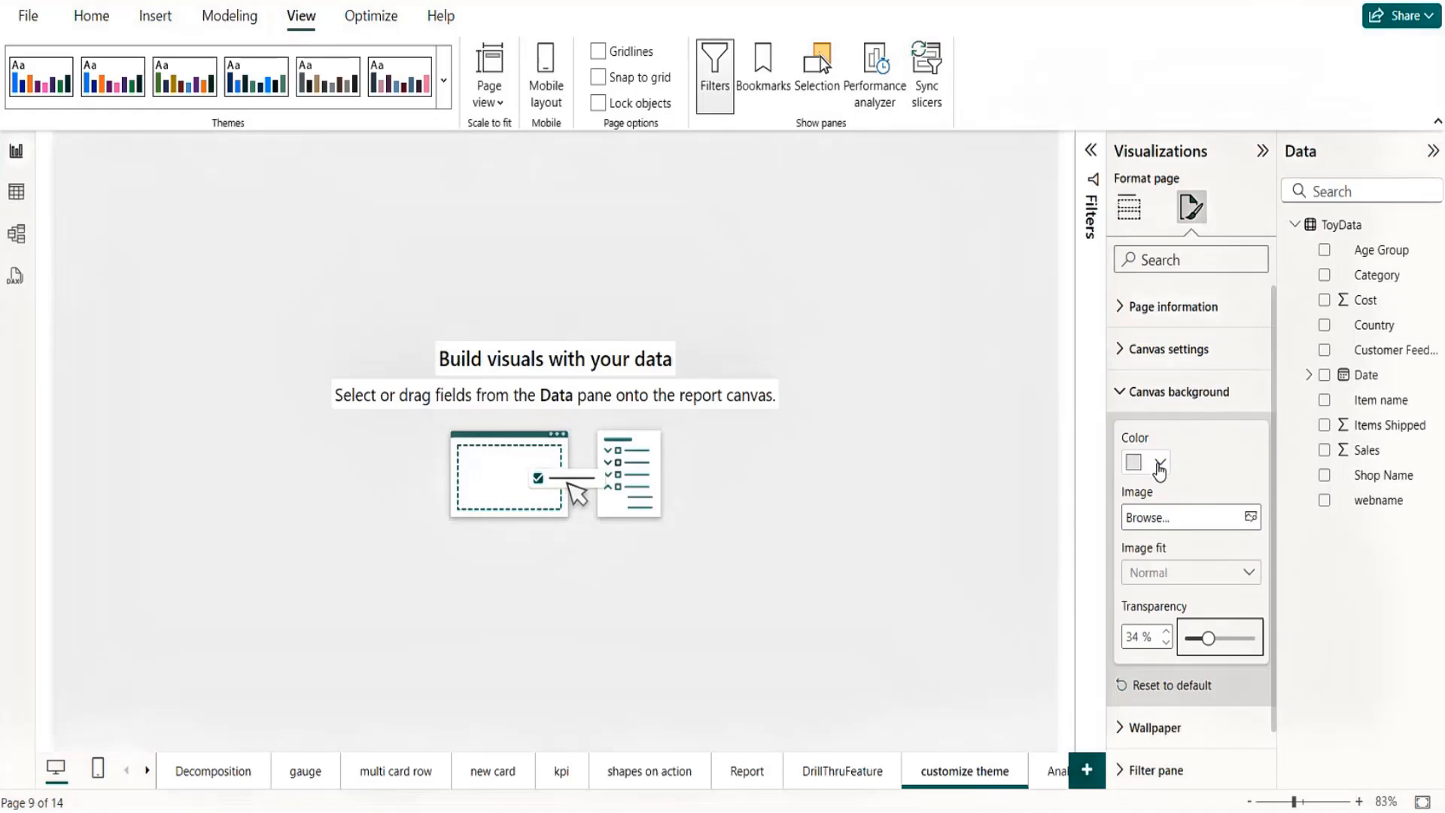
Try pink #e645ab as the canvas background color and finally set it to white
click(1160, 464)
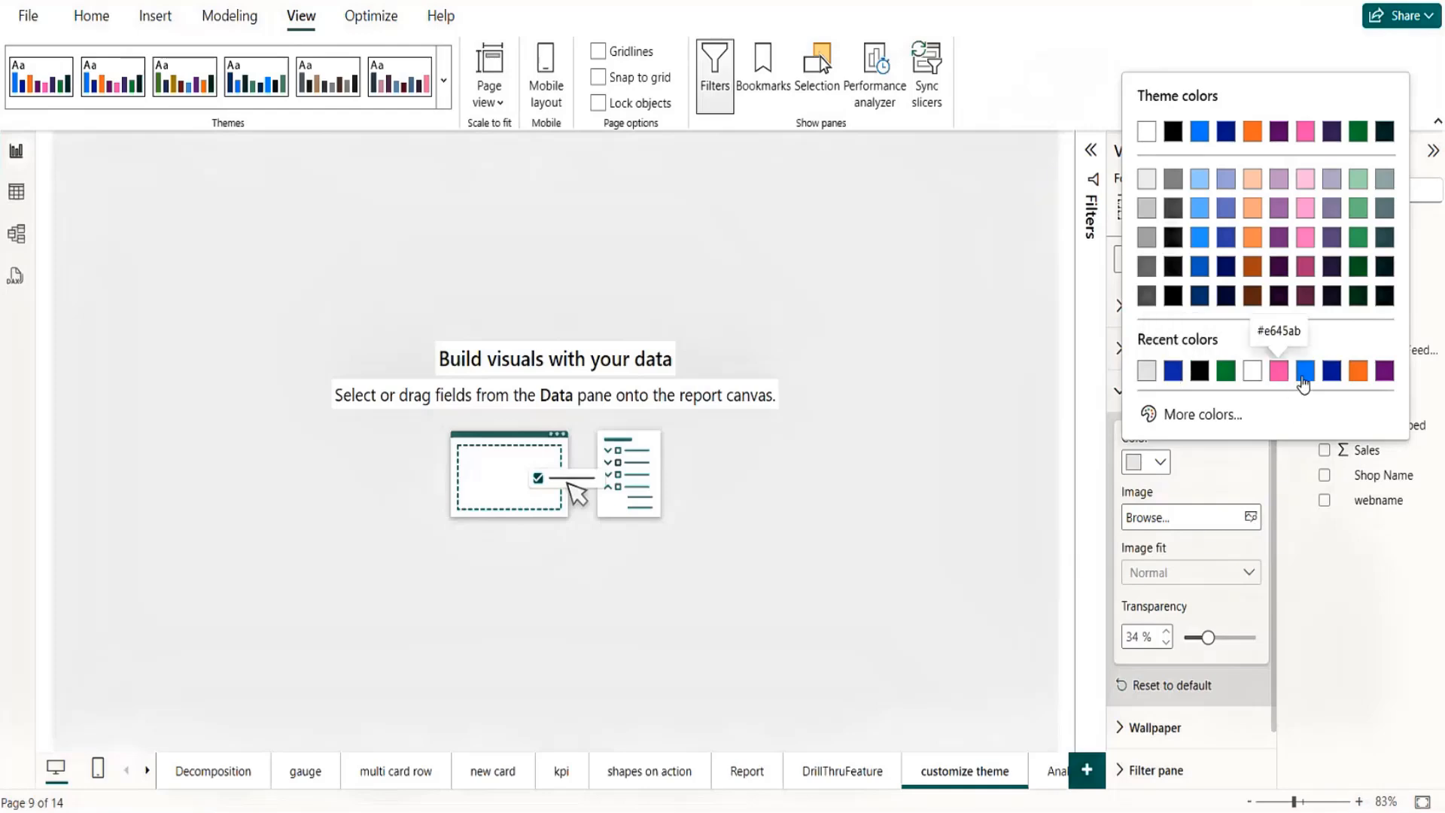
click(1279, 372)
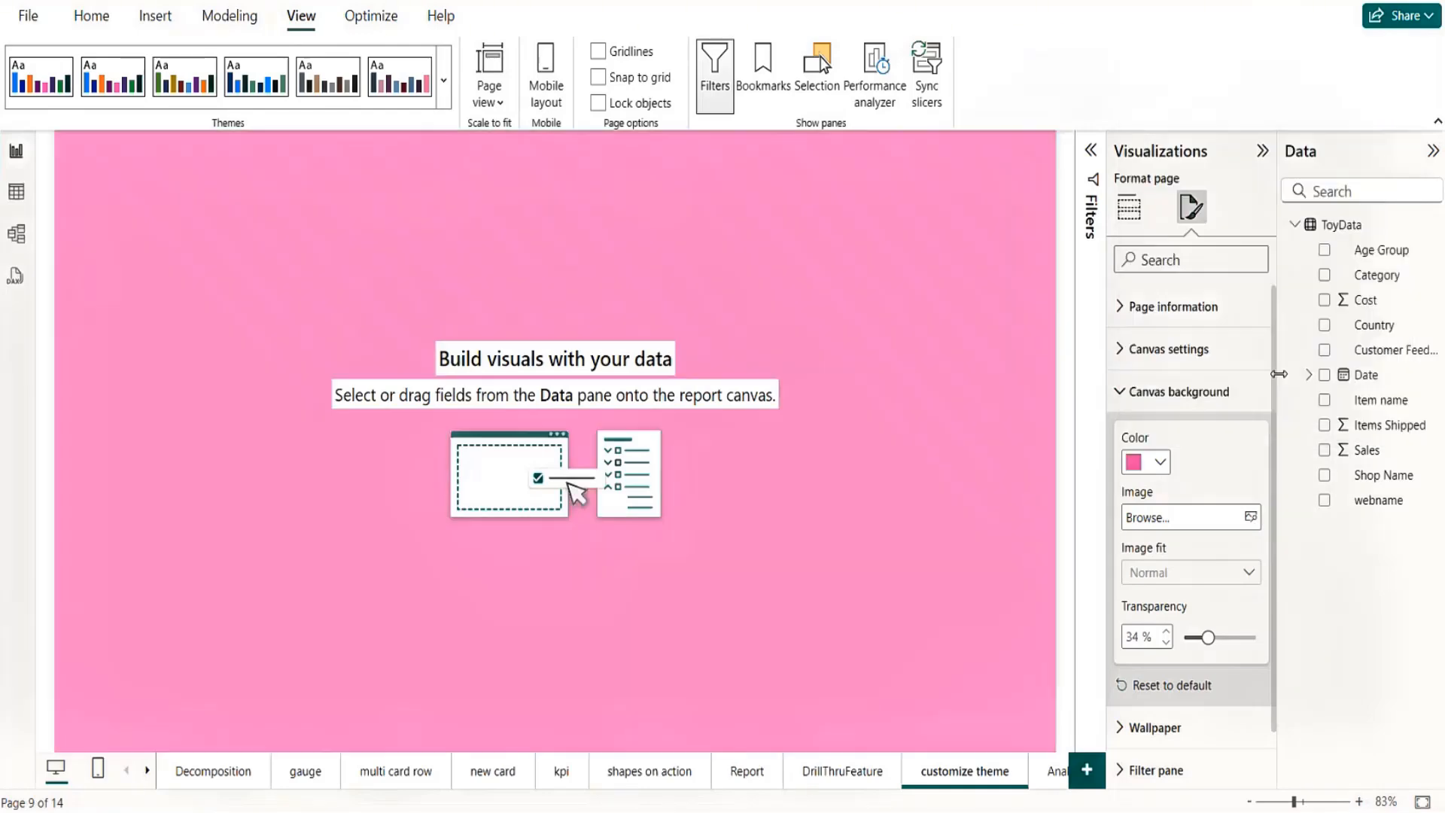
click(1160, 465)
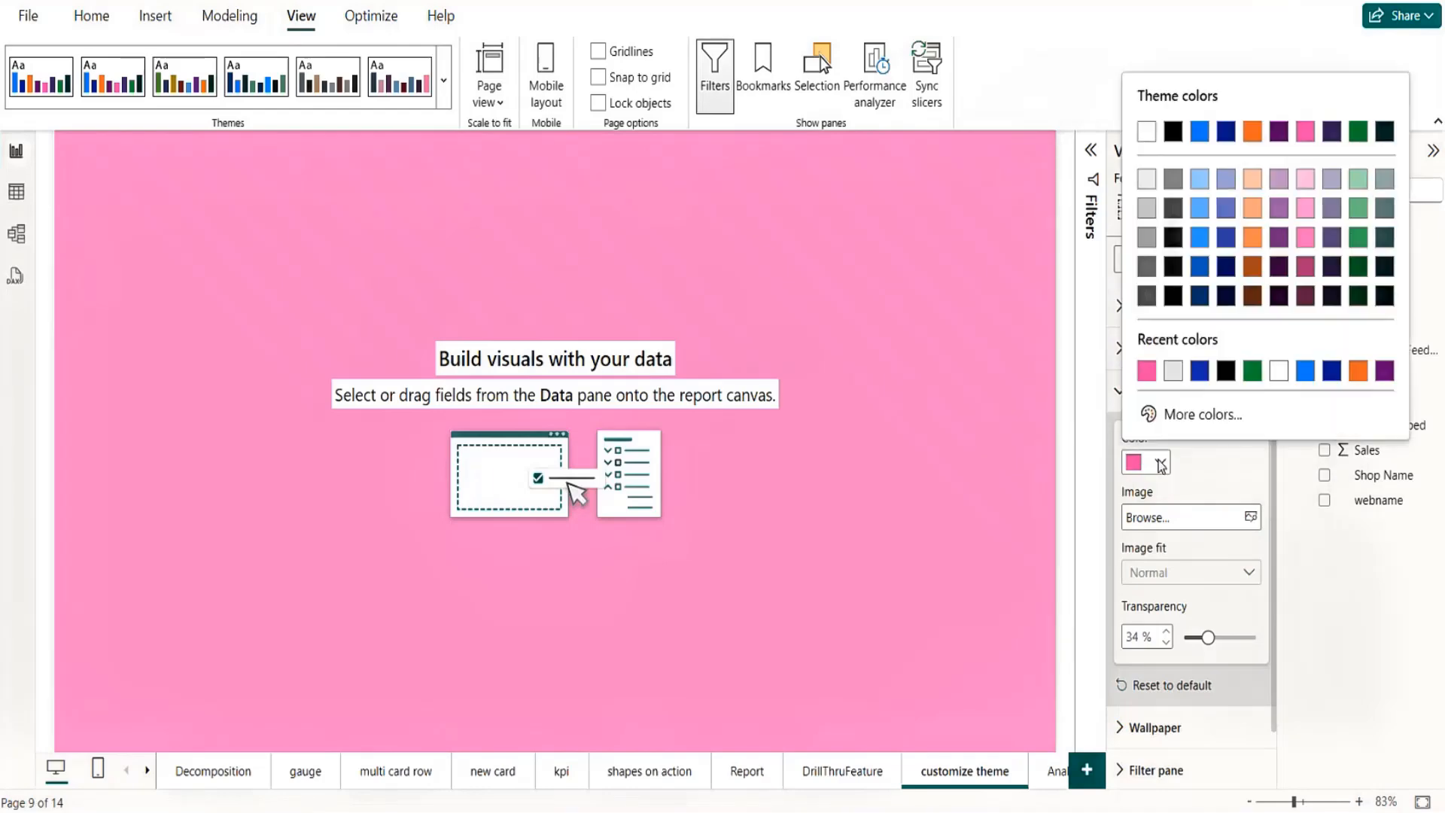
click(1146, 134)
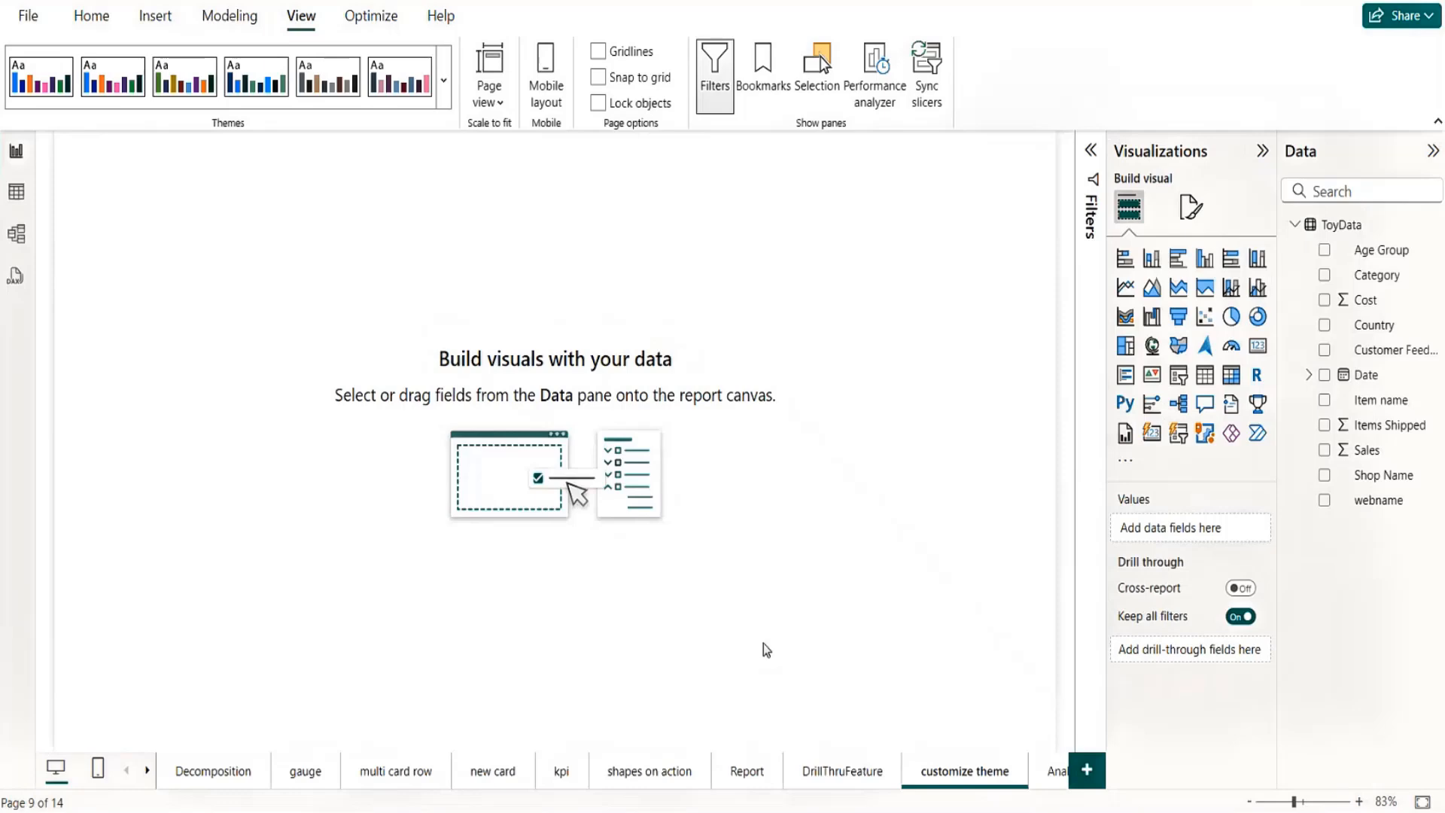
click(443, 81)
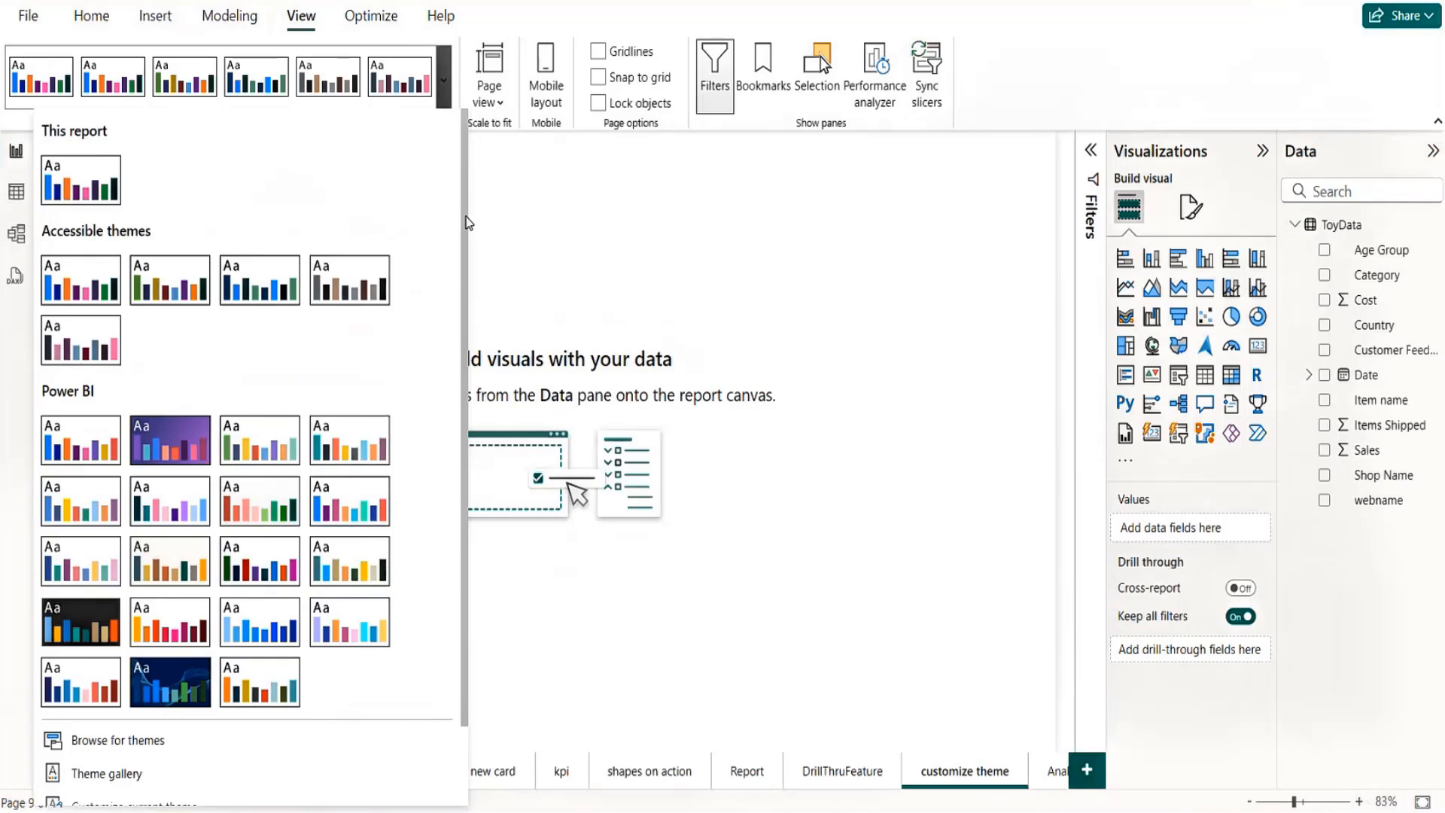
click(586, 238)
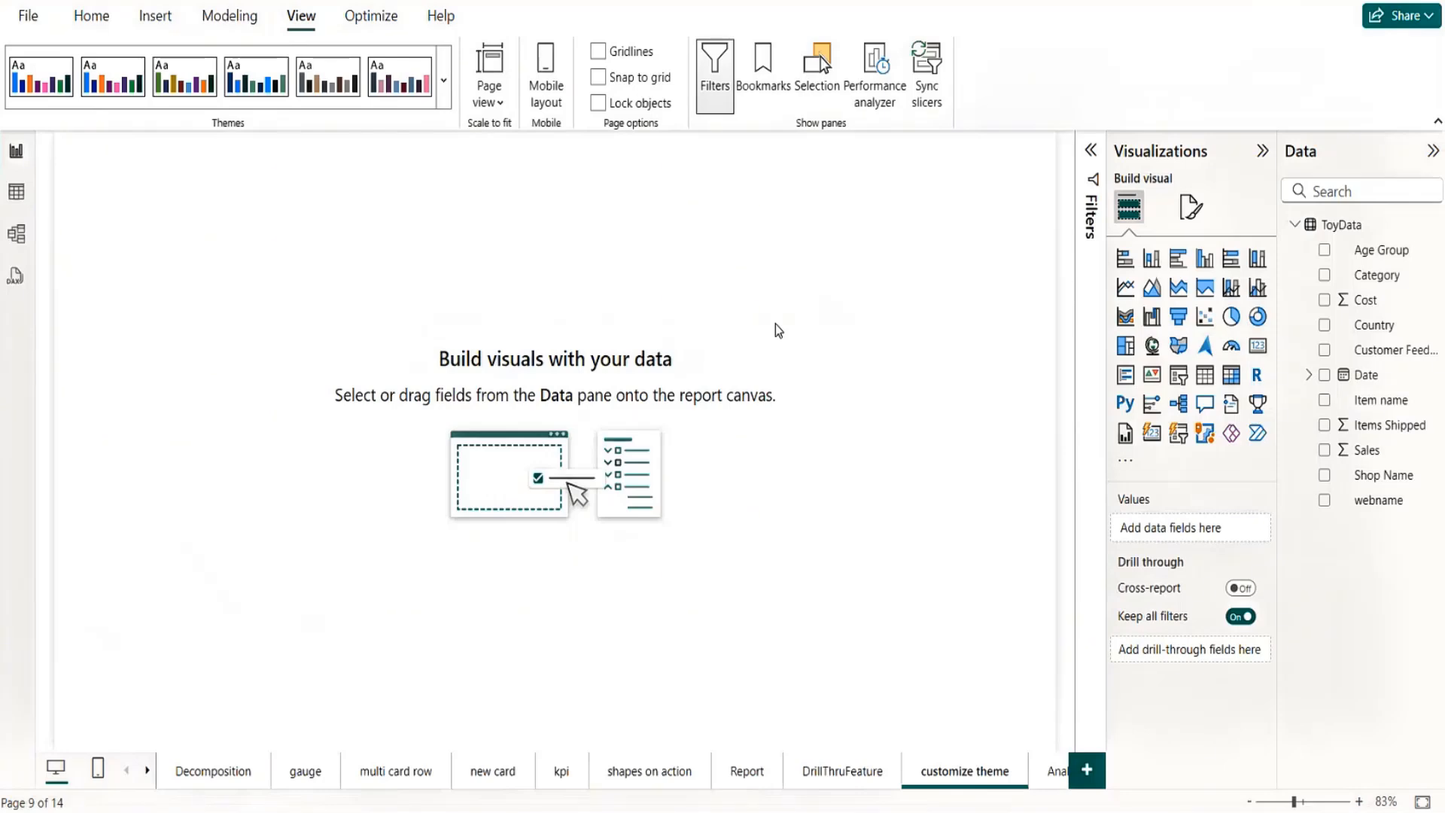
Open the customization settings for the current theme and move the dialog clear of the ribbon
click(443, 80)
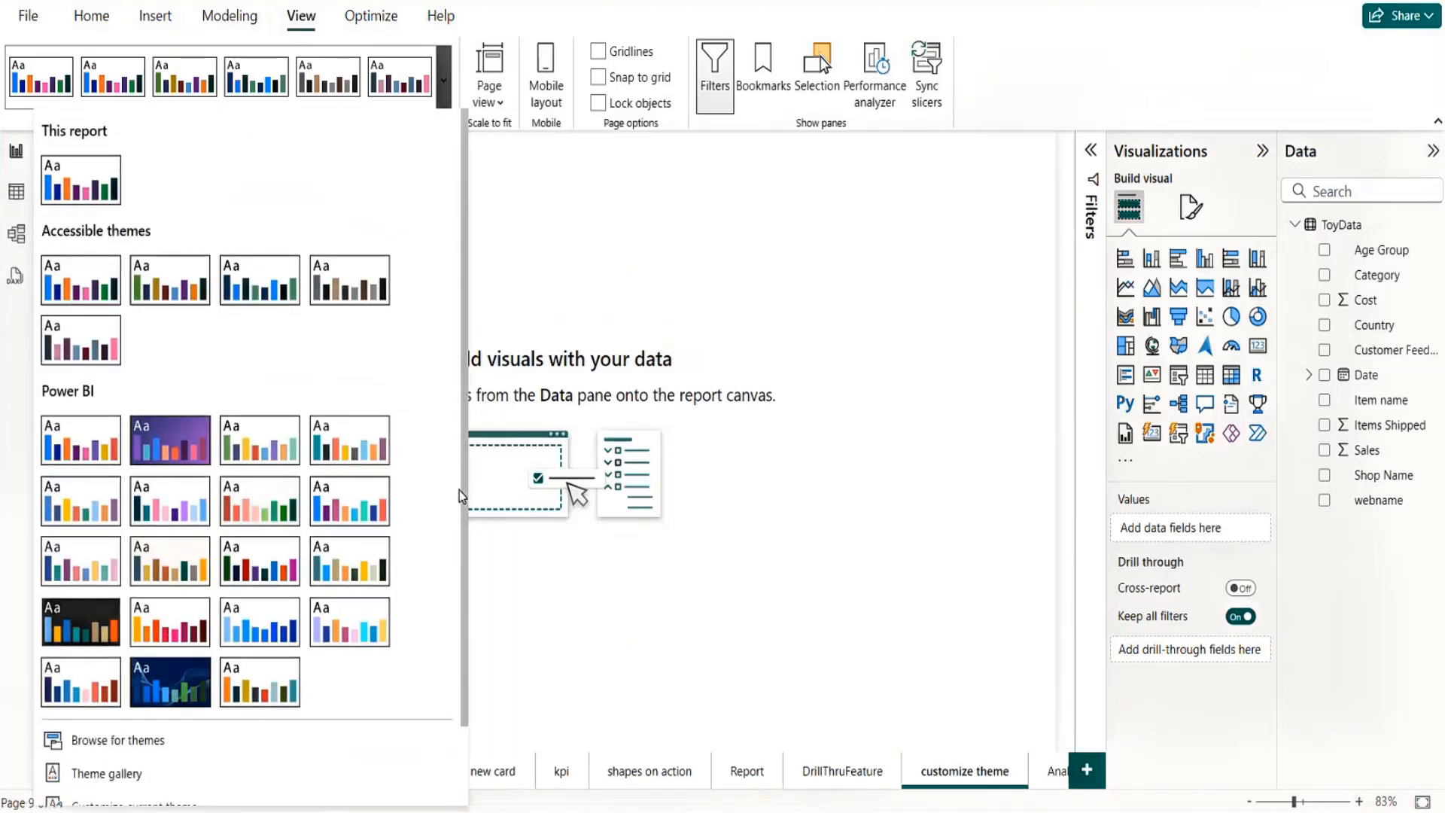
drag(463, 599, 459, 693)
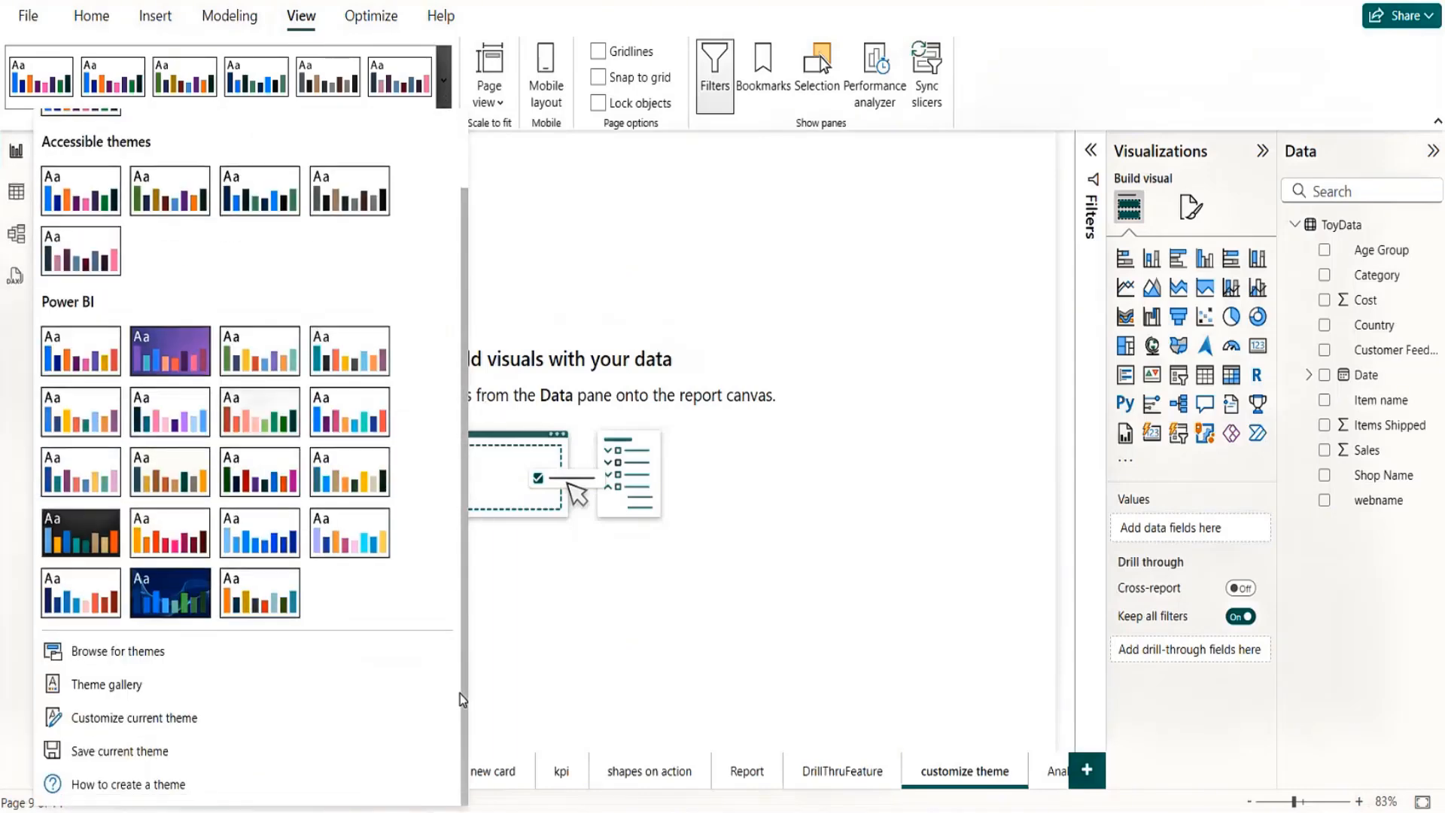
click(151, 717)
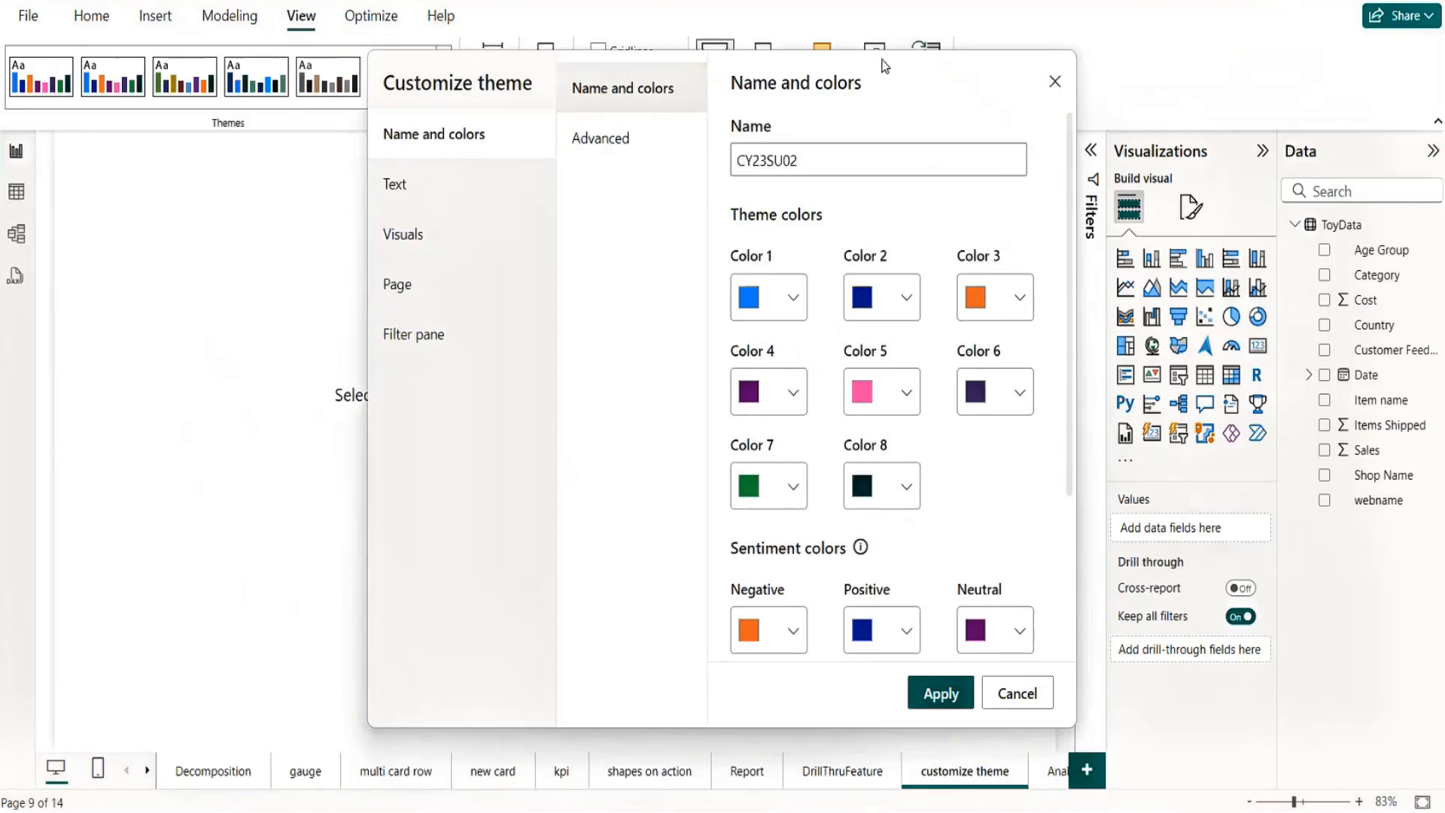
drag(881, 58, 848, 84)
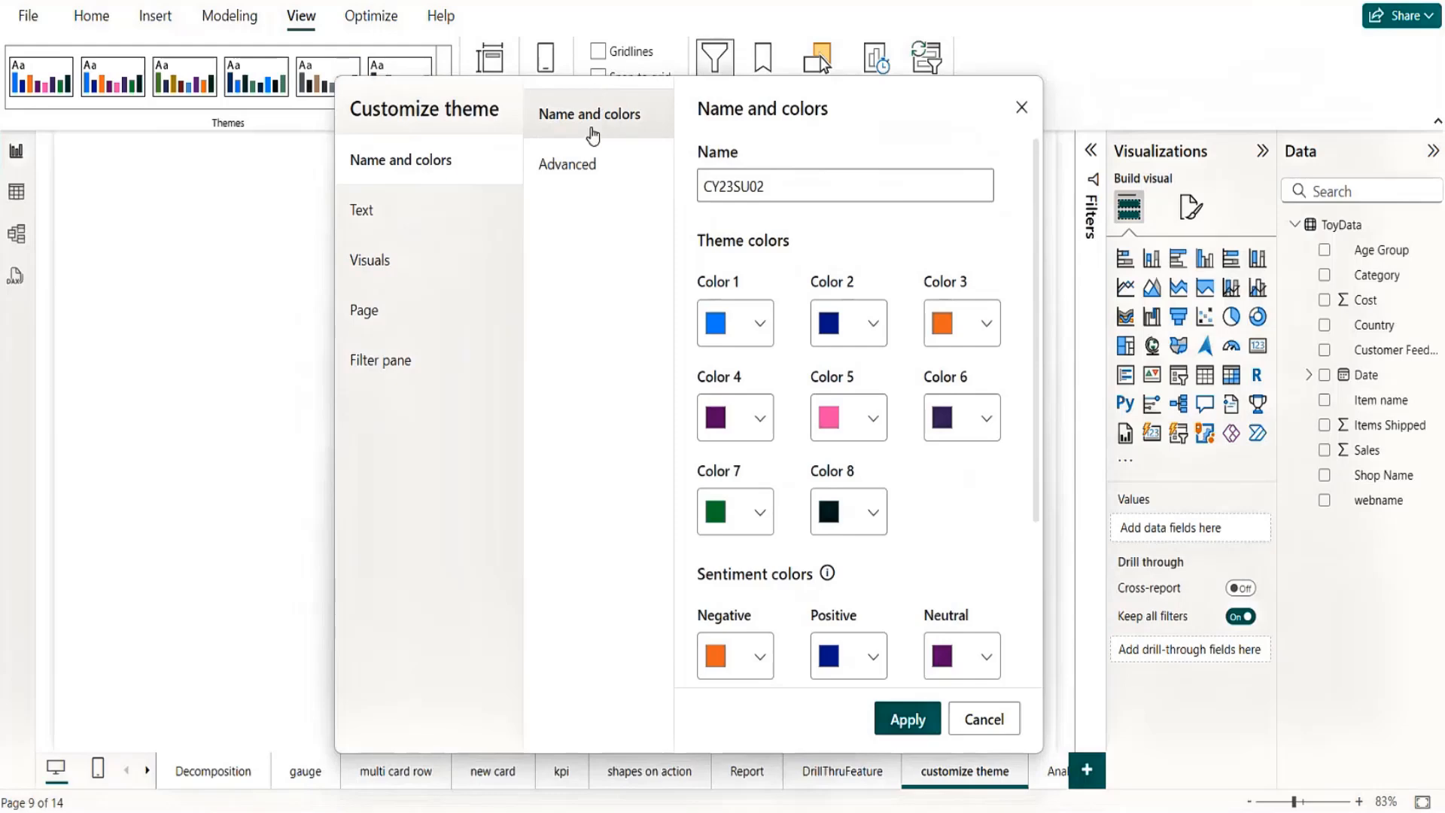
Examine the theme's advanced element colors and compare them with the Name and colors settings
click(586, 166)
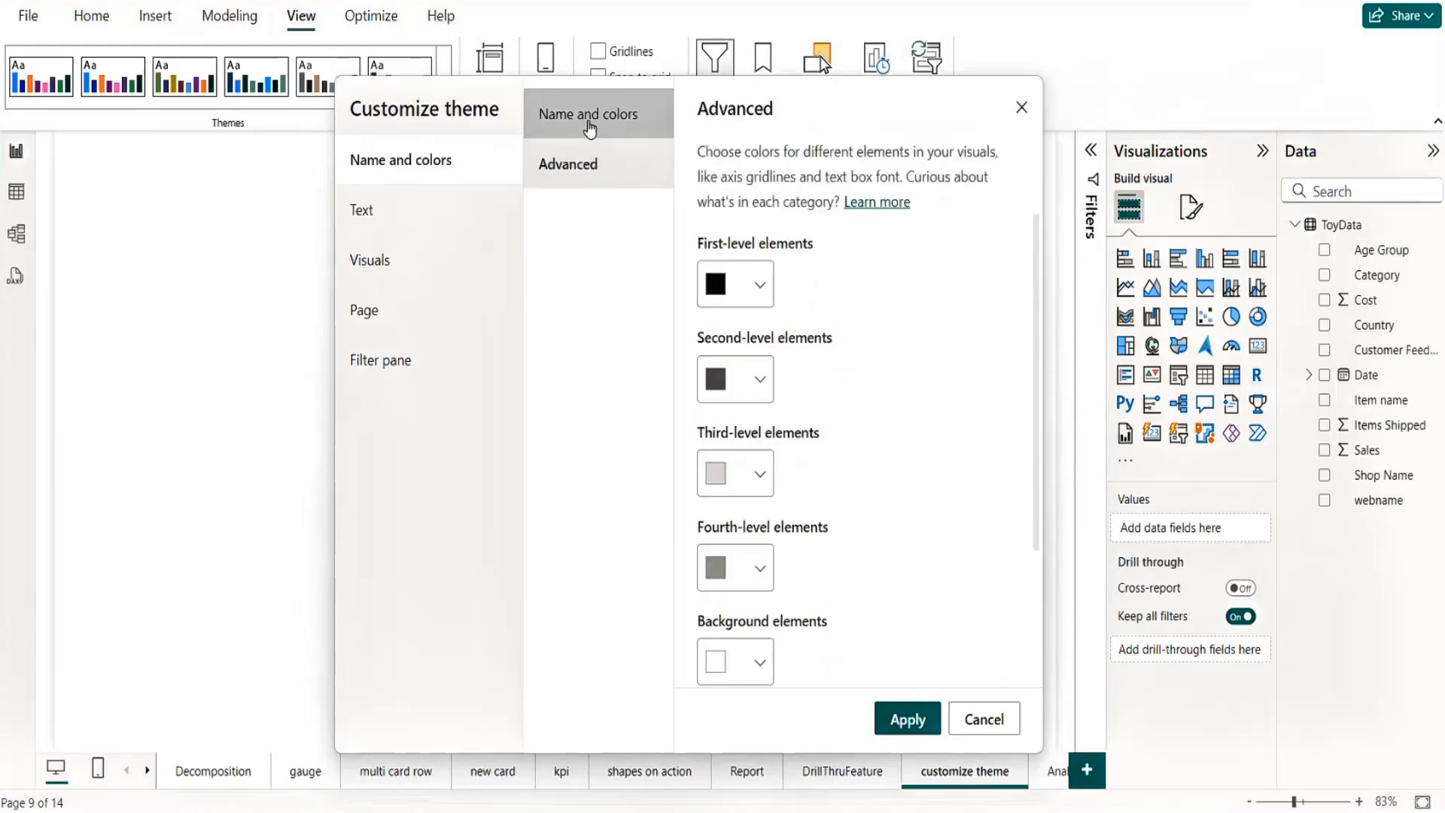
click(587, 126)
click(602, 158)
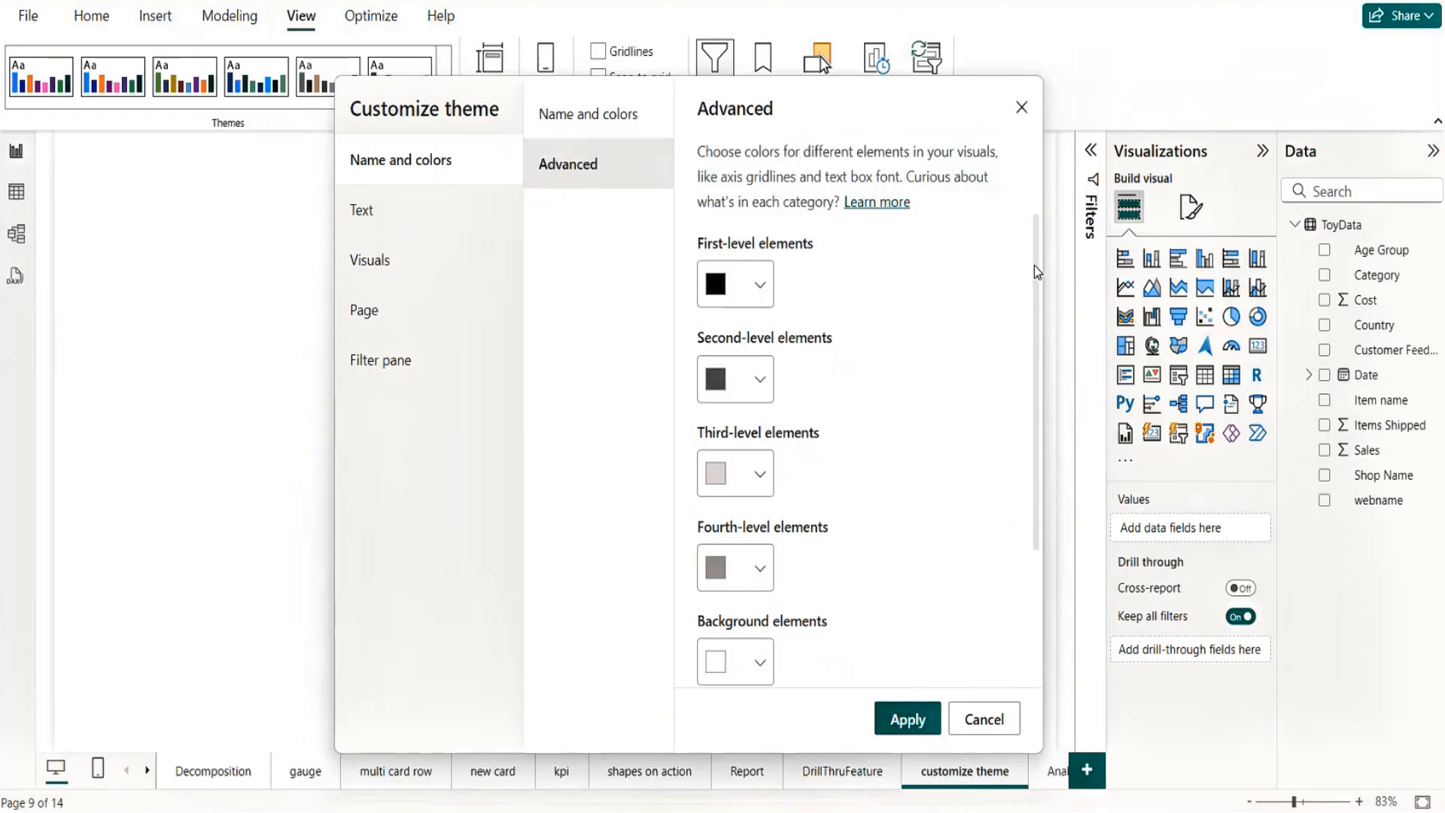
click(614, 122)
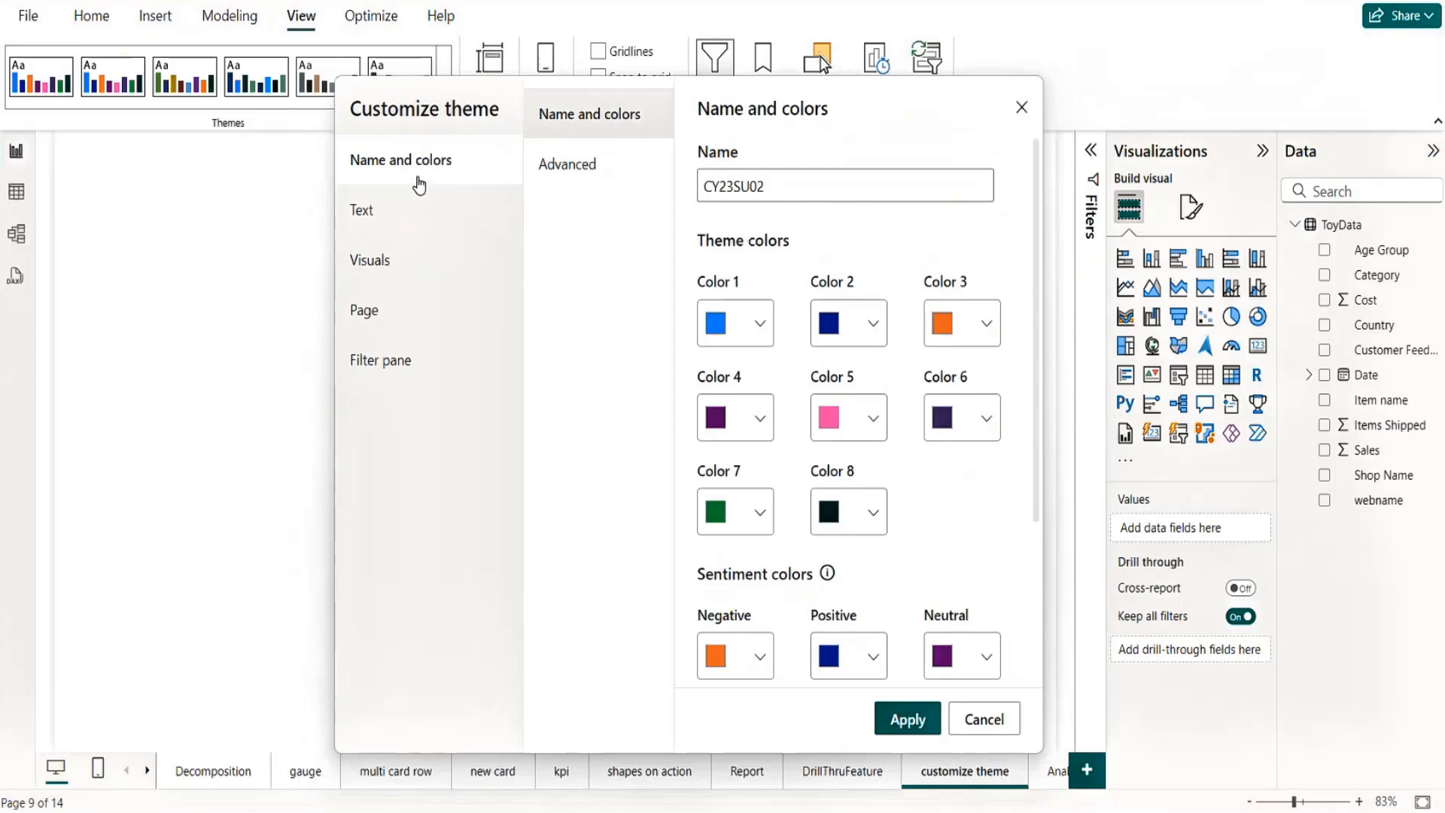
Look through the theme's text settings for title, cards and KPIs, and tab headers, as well as the visuals background settings
click(395, 216)
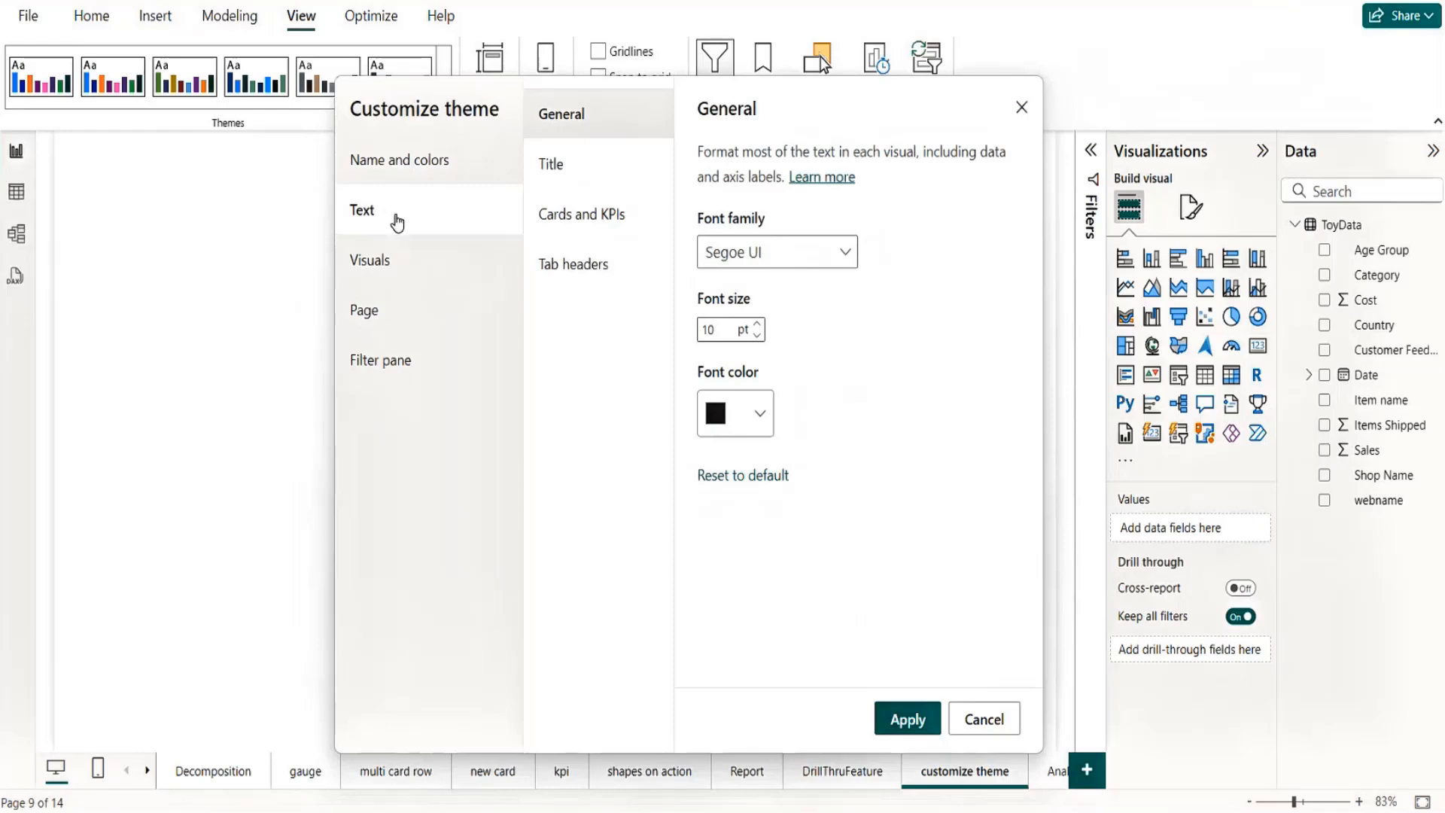
click(579, 162)
click(596, 214)
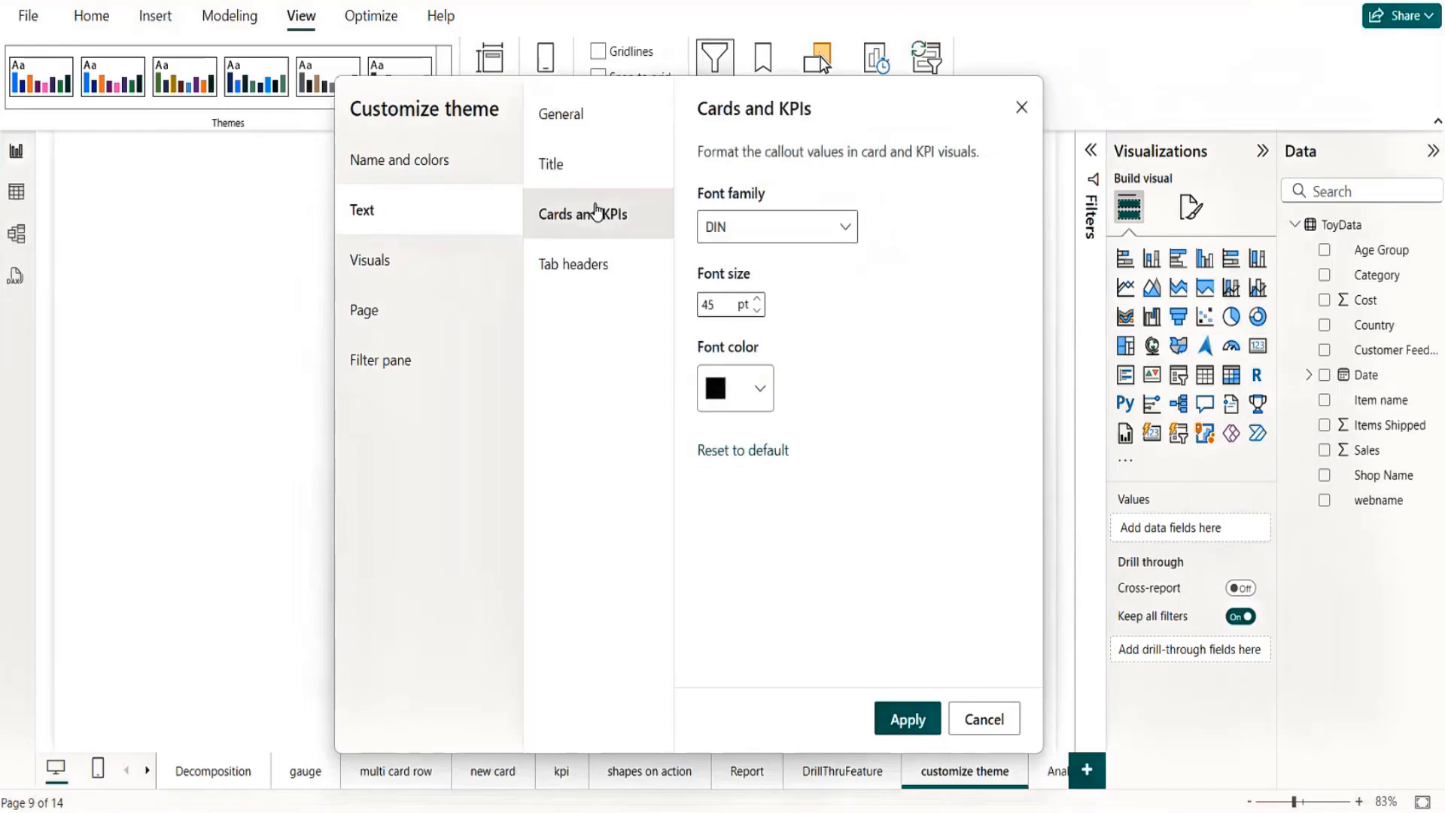
click(613, 278)
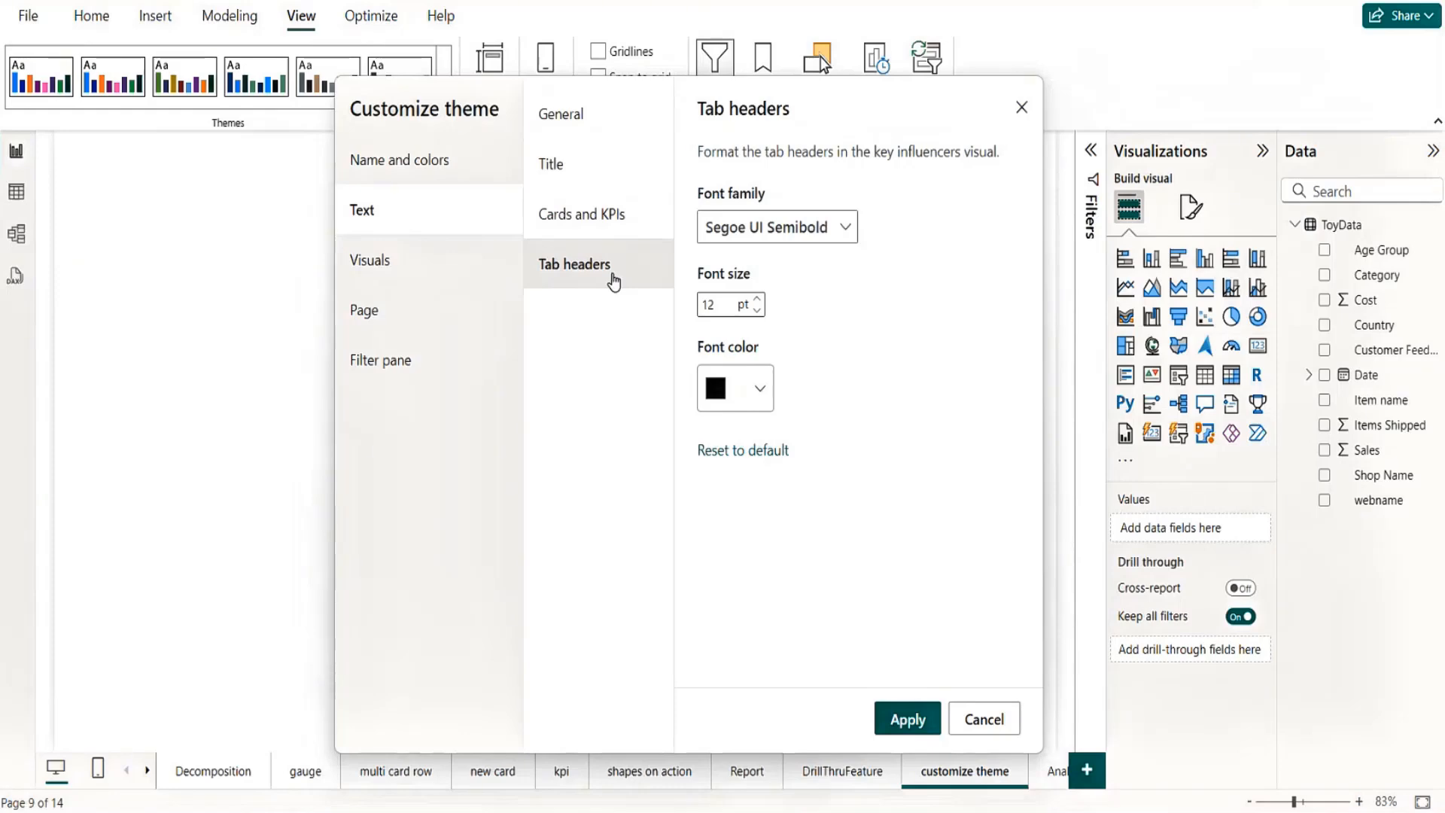
click(413, 273)
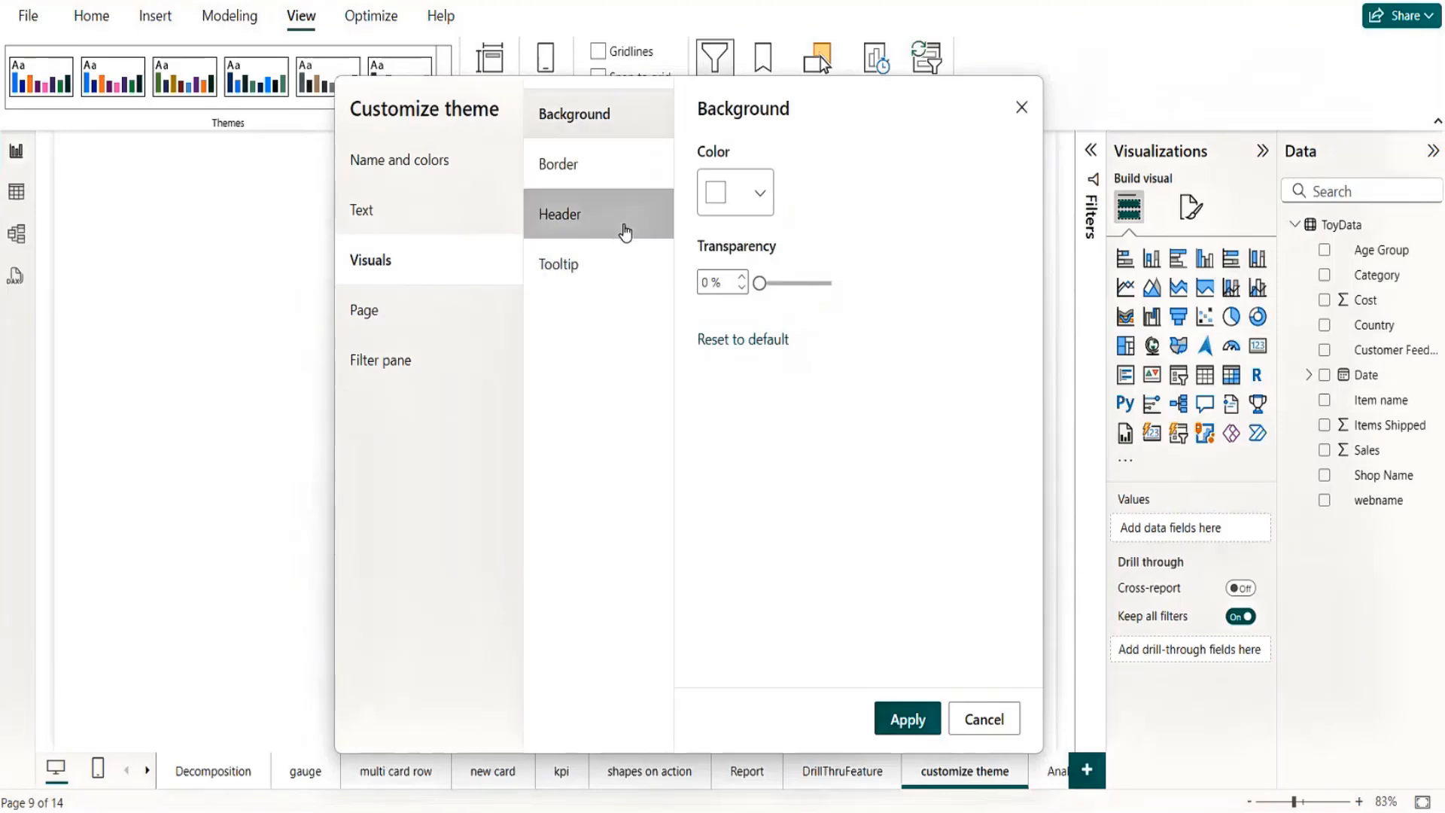
Set the font size of the theme's general text to 12 pt
click(389, 224)
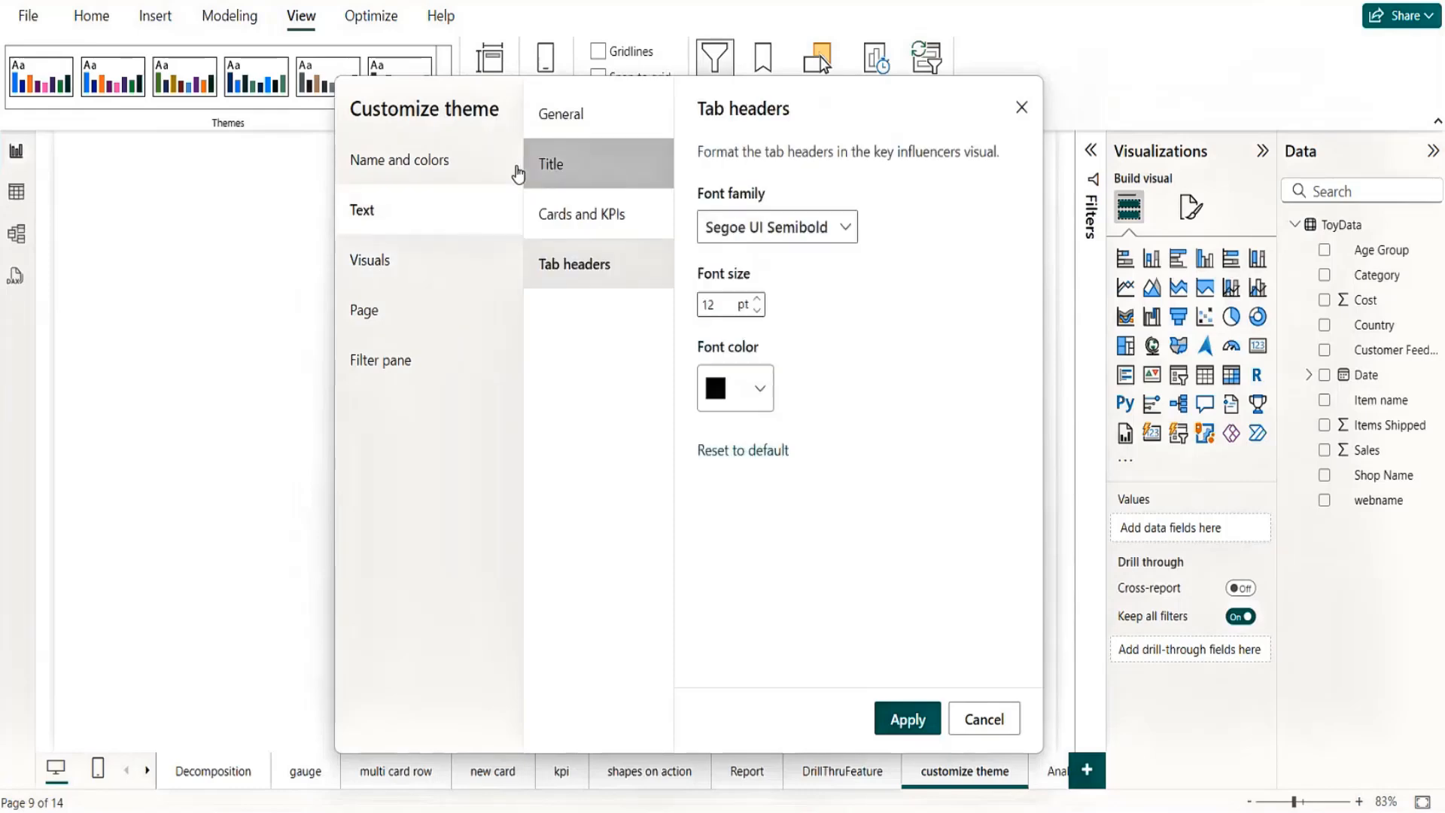
click(599, 131)
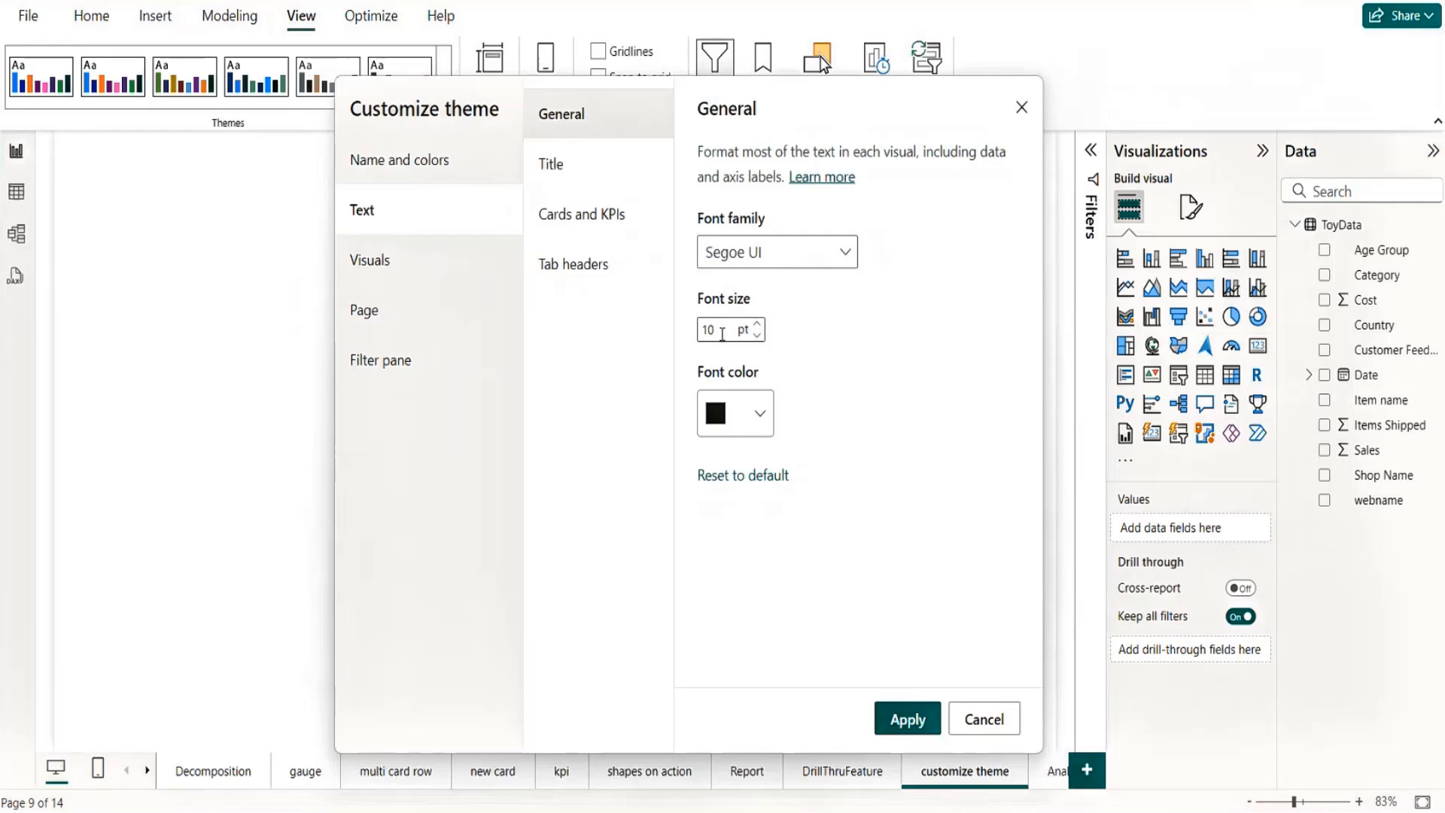
click(757, 325)
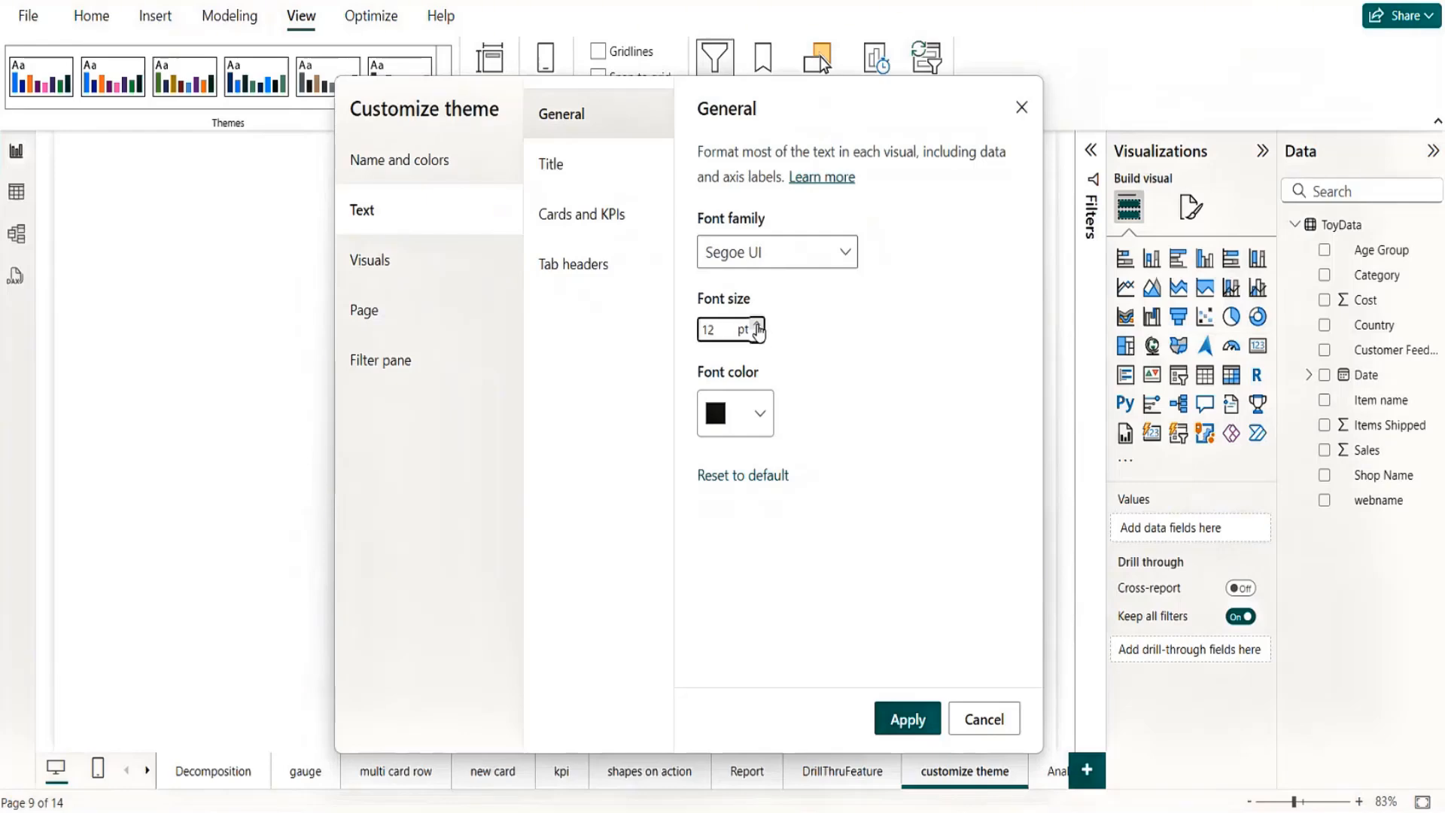
Set the theme's general text to a 14 pt font size with the font color #150303
click(758, 325)
click(757, 326)
click(758, 422)
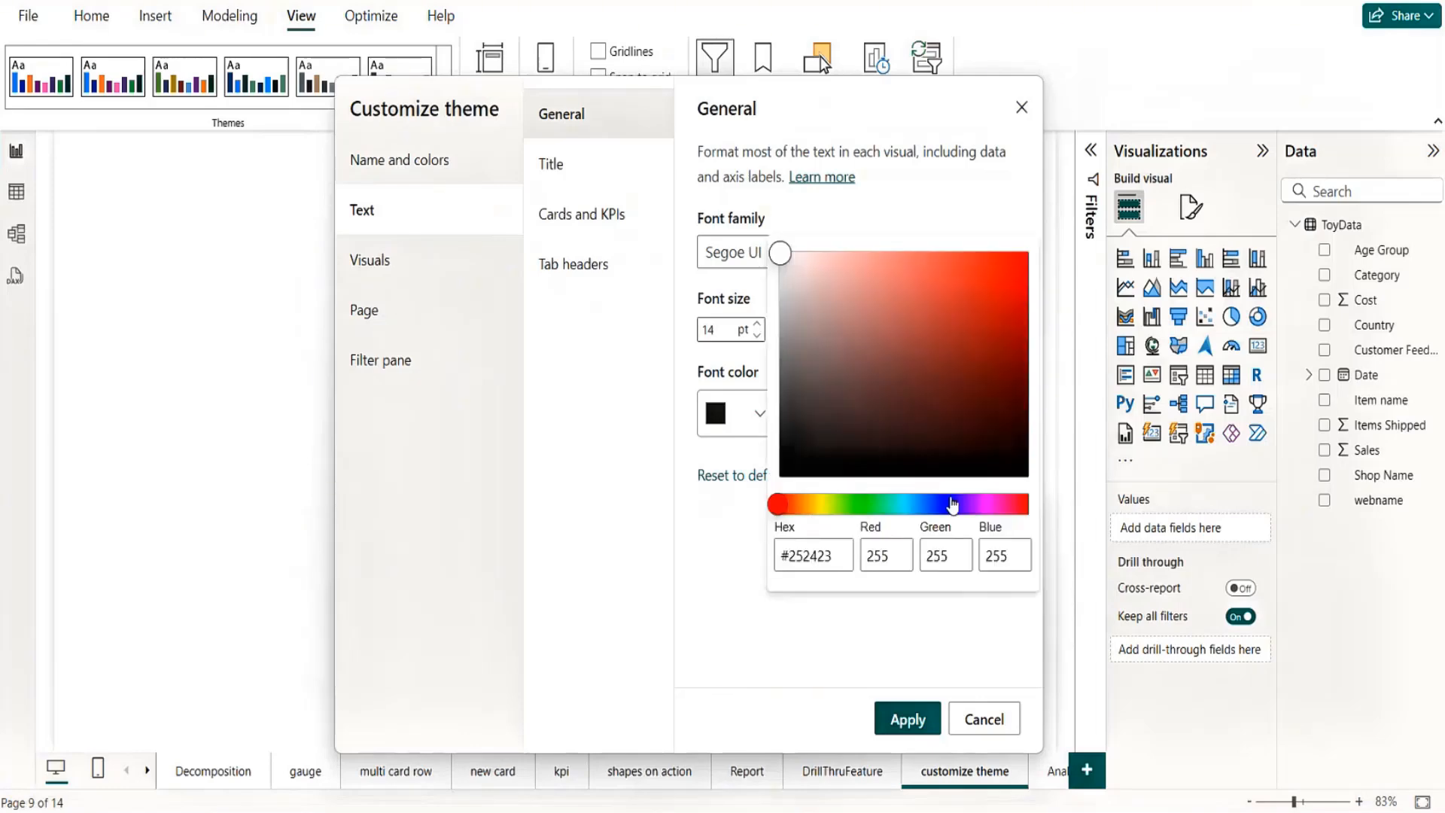
click(994, 467)
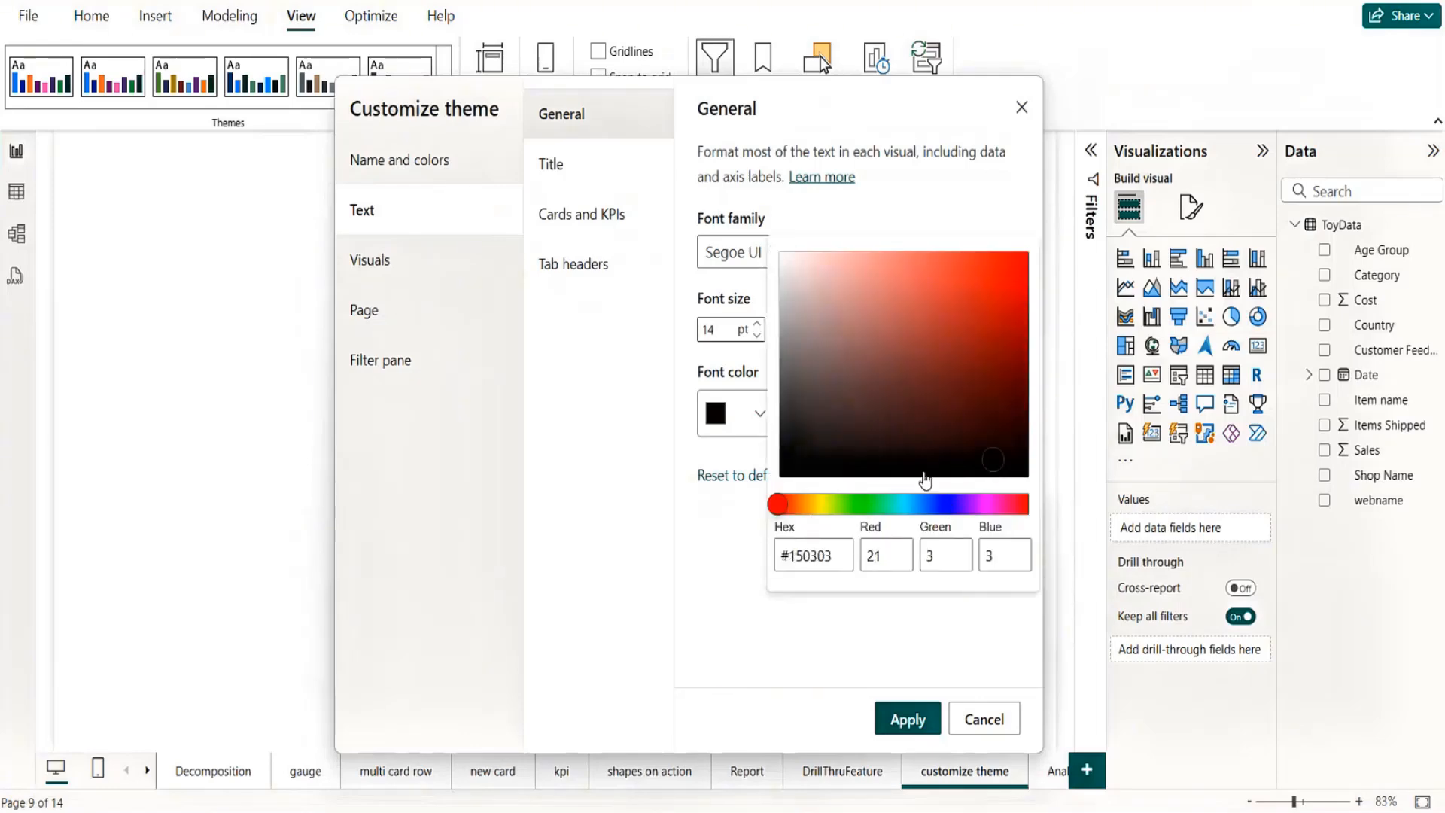
click(730, 558)
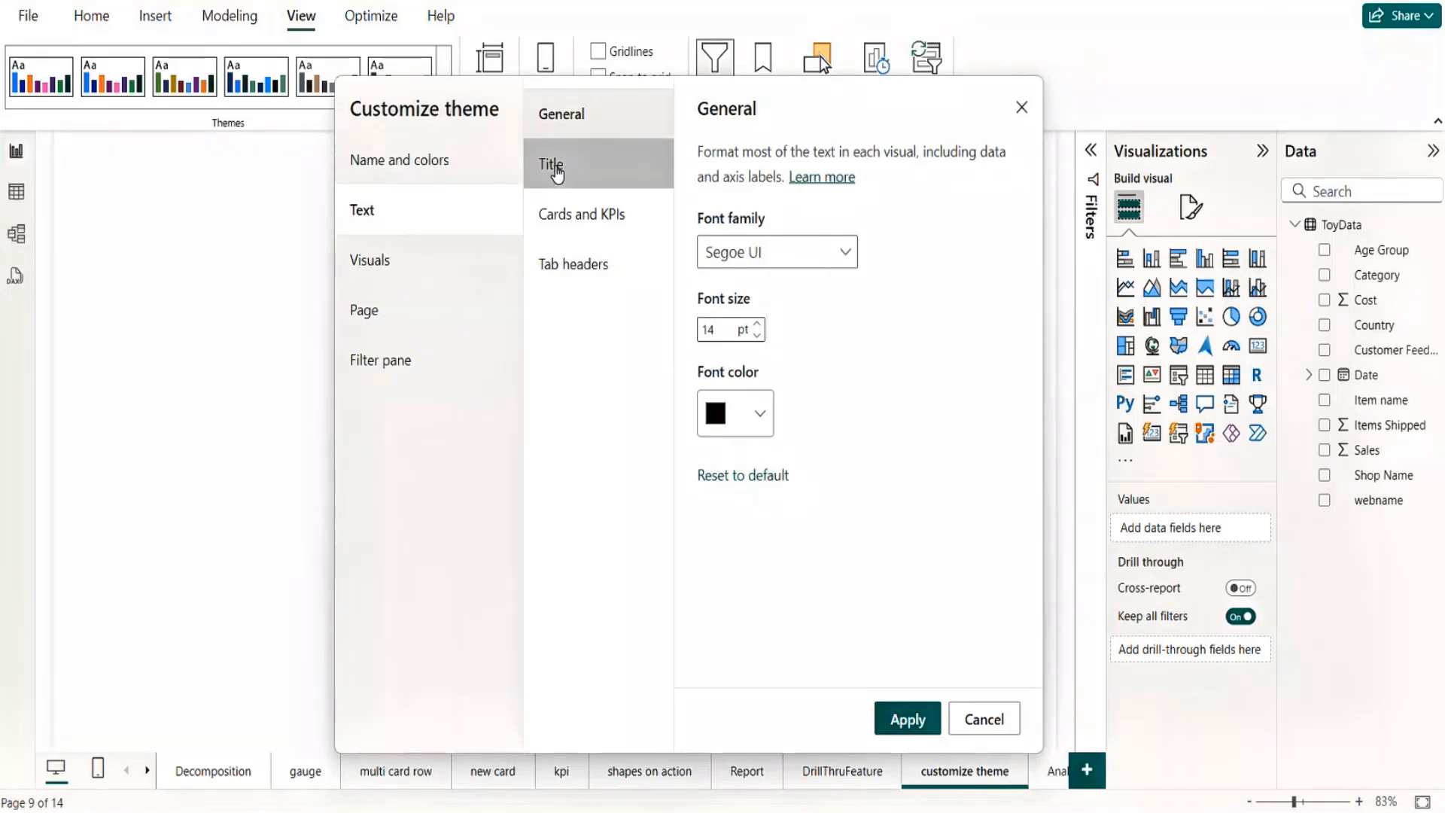
Set the font color of the theme's title text to red #CA1717
click(566, 174)
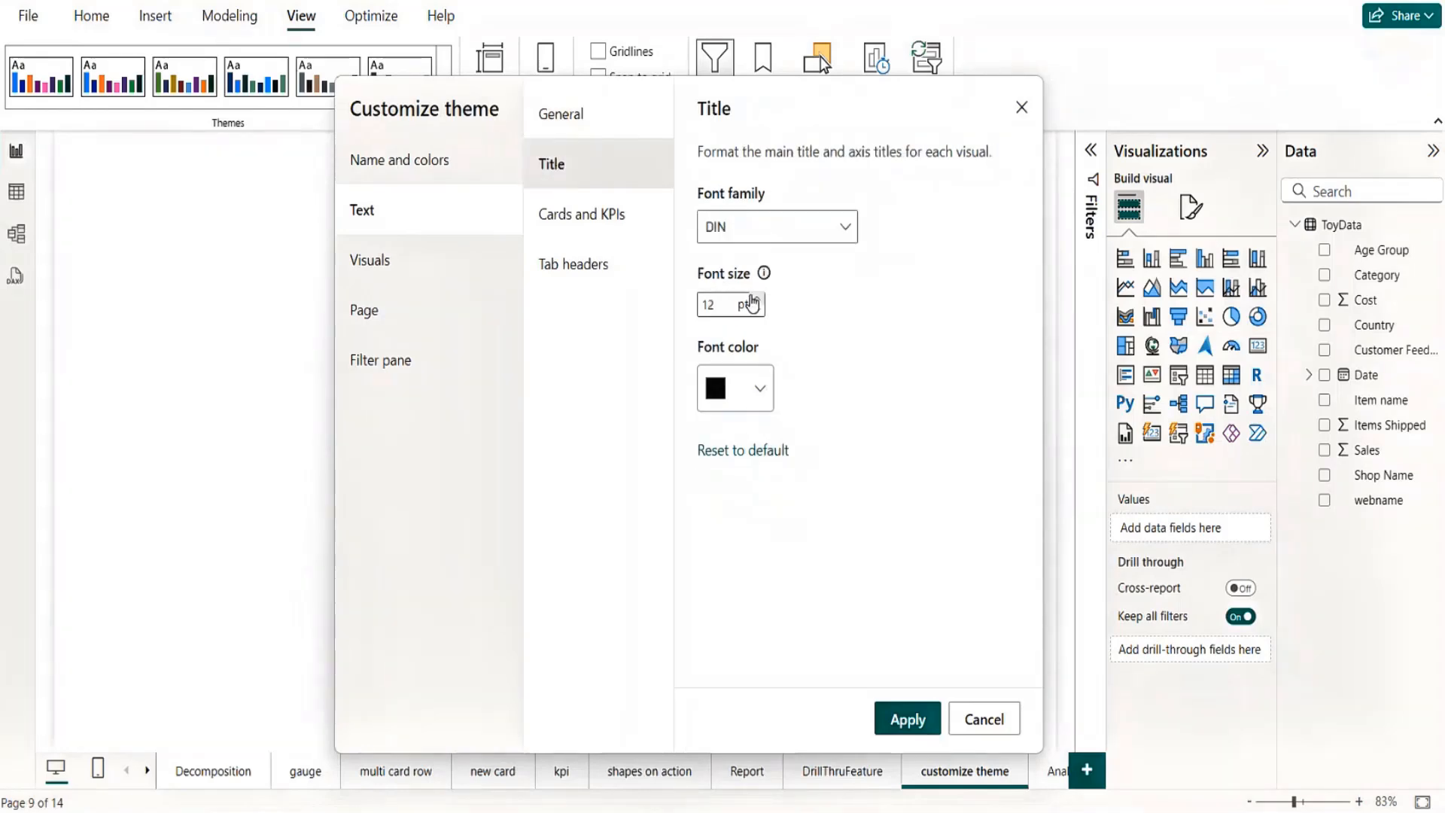
click(760, 392)
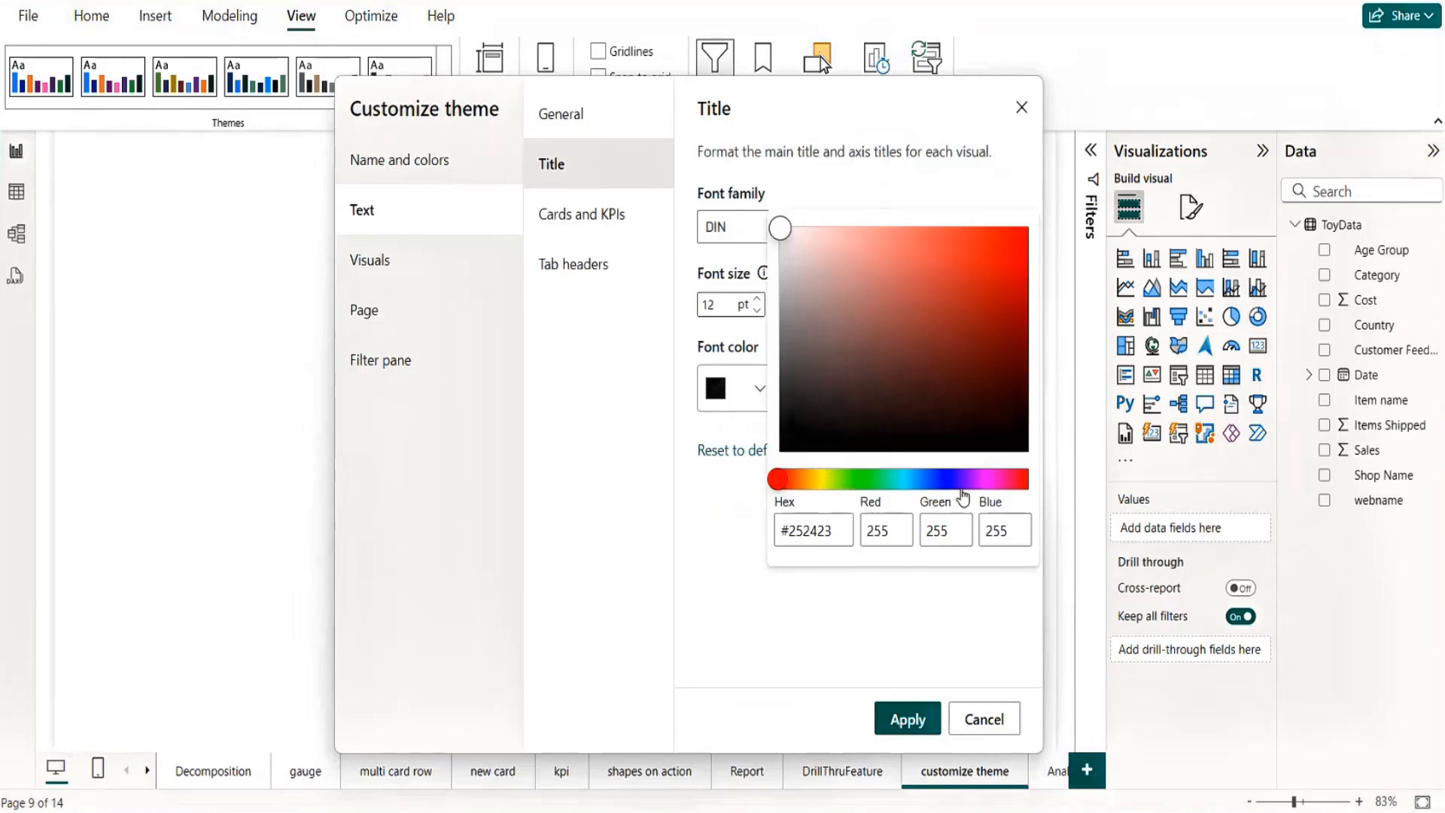
click(1000, 277)
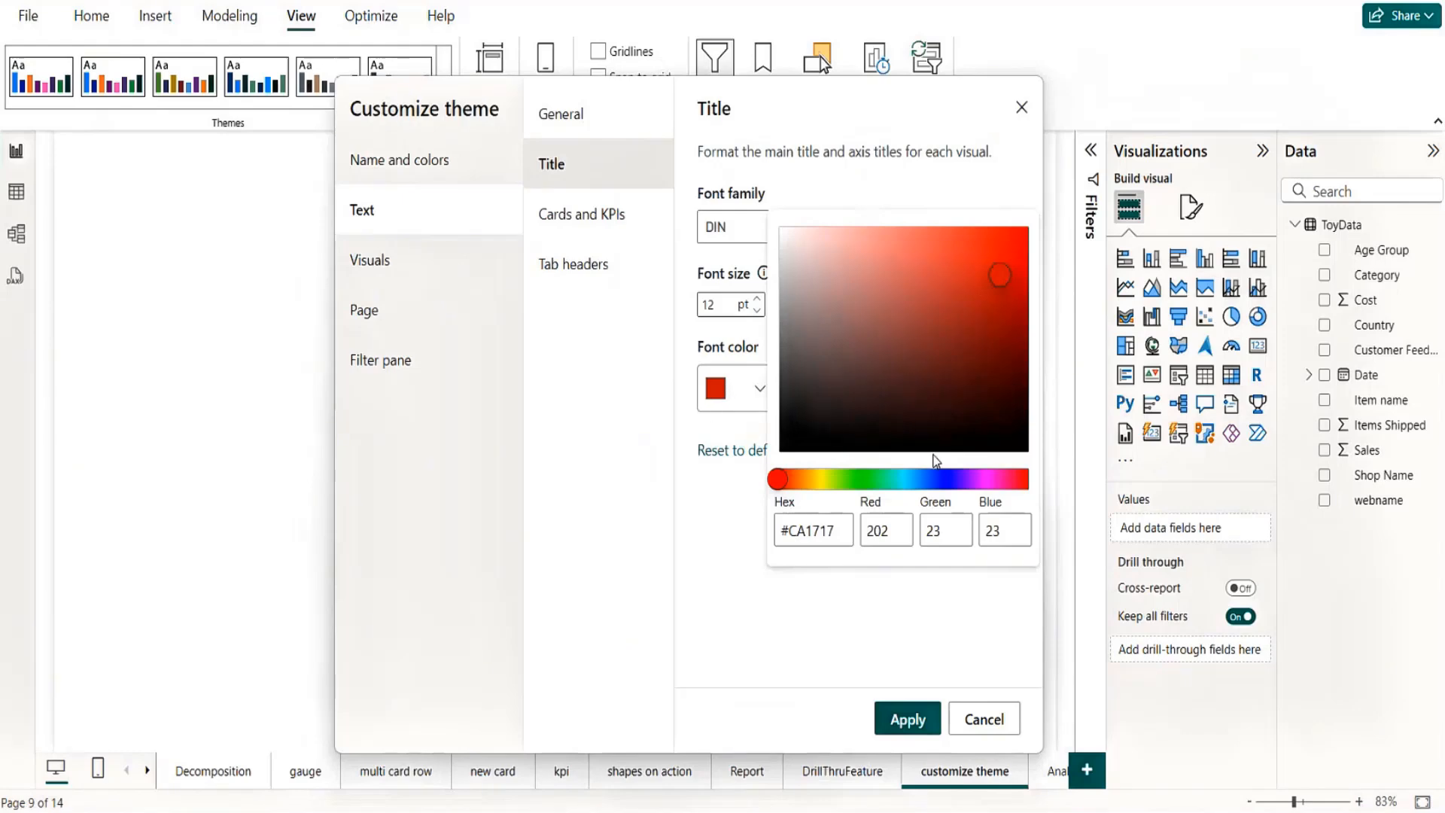
click(613, 382)
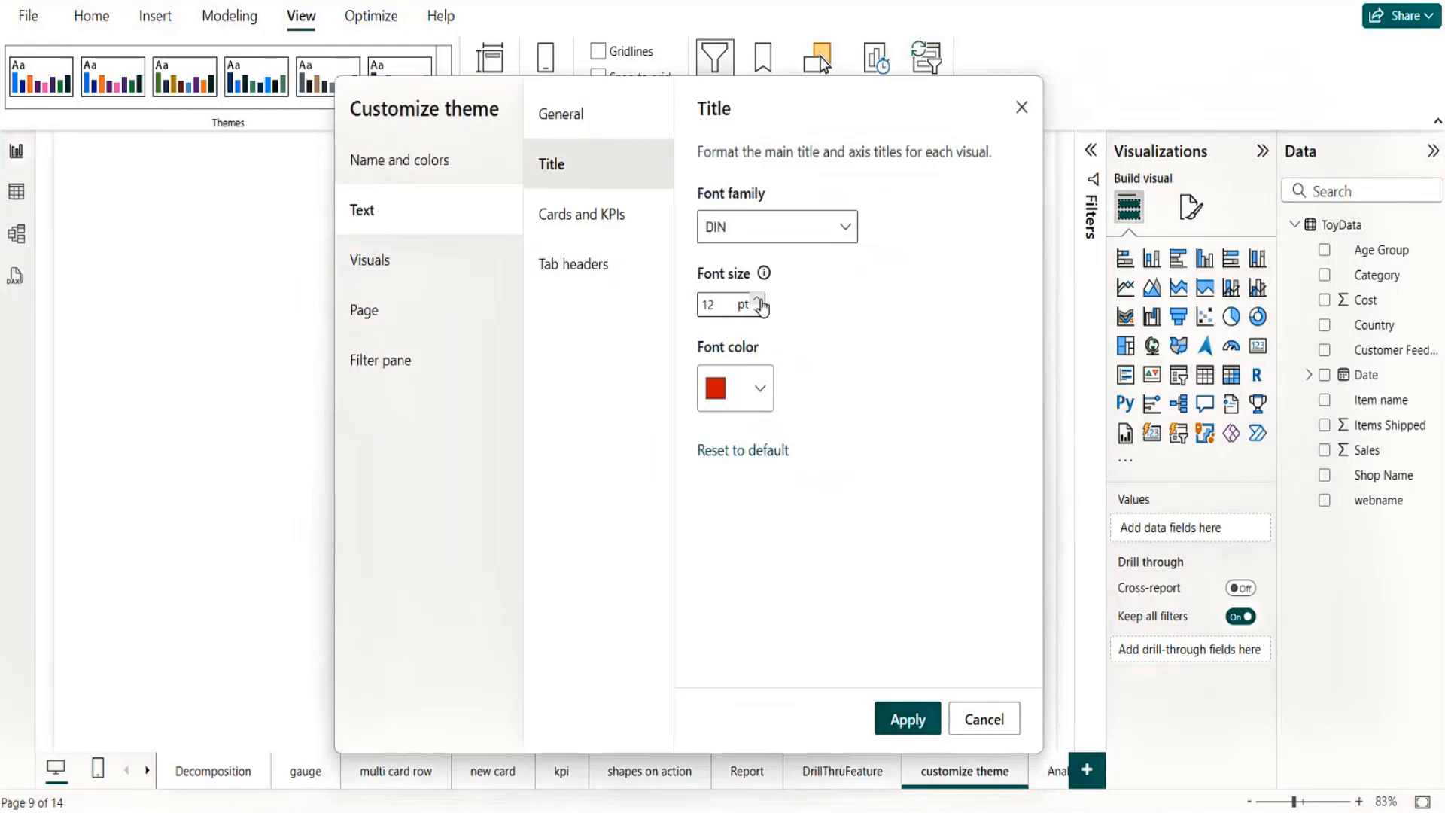
Set the theme's cards and KPIs text to the Arial Black font at 35 pt
click(600, 226)
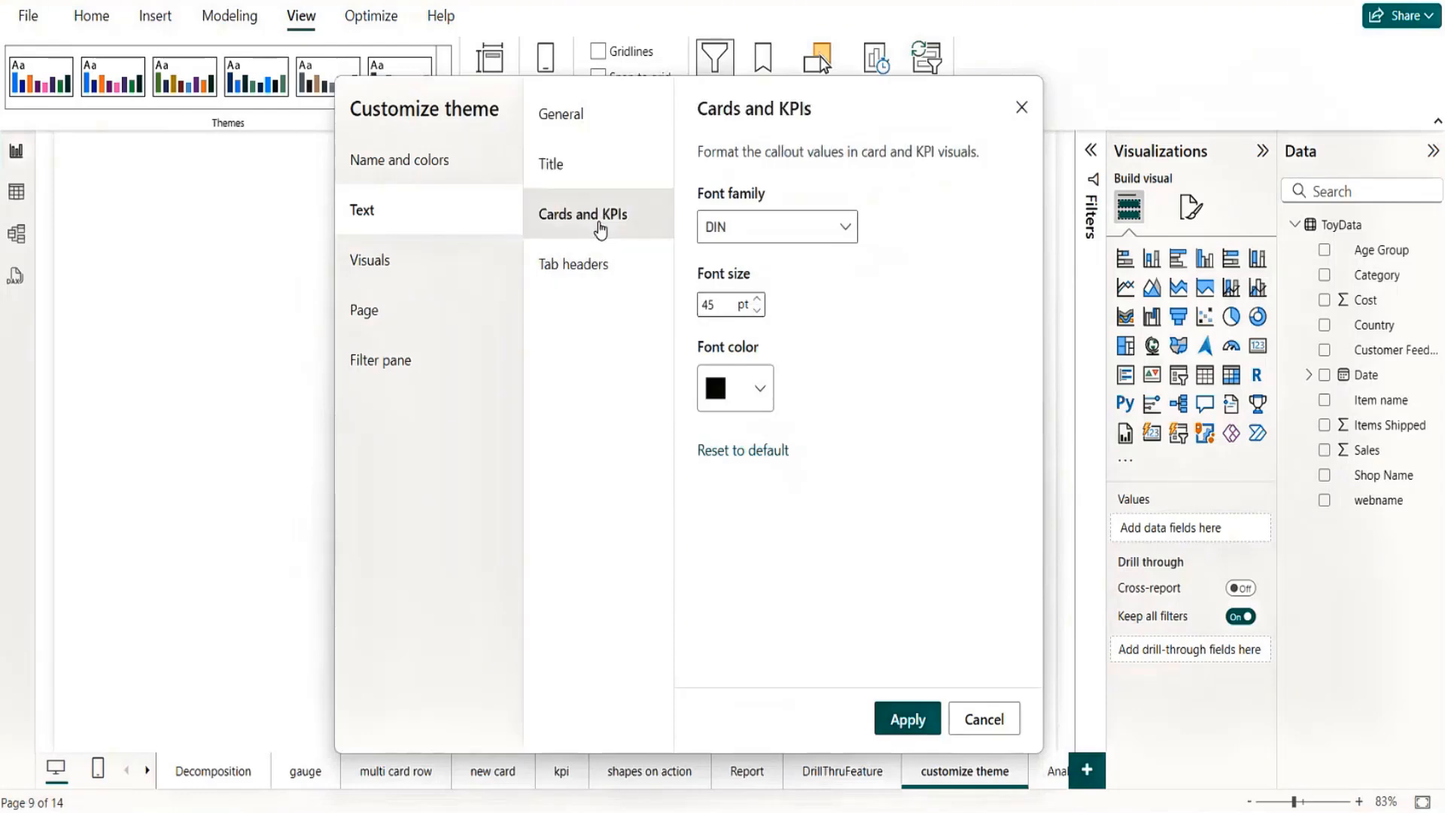
click(806, 237)
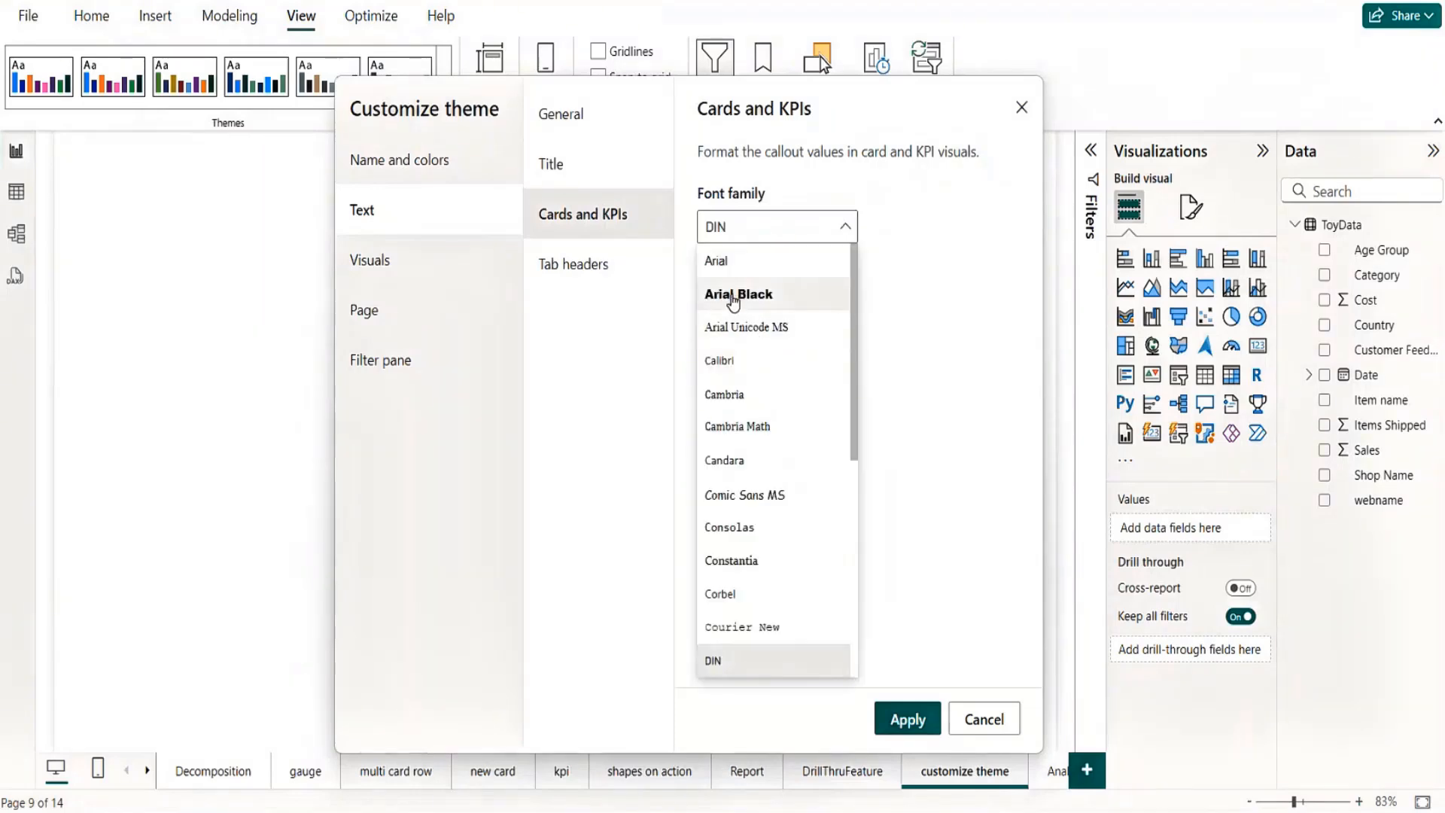
click(735, 298)
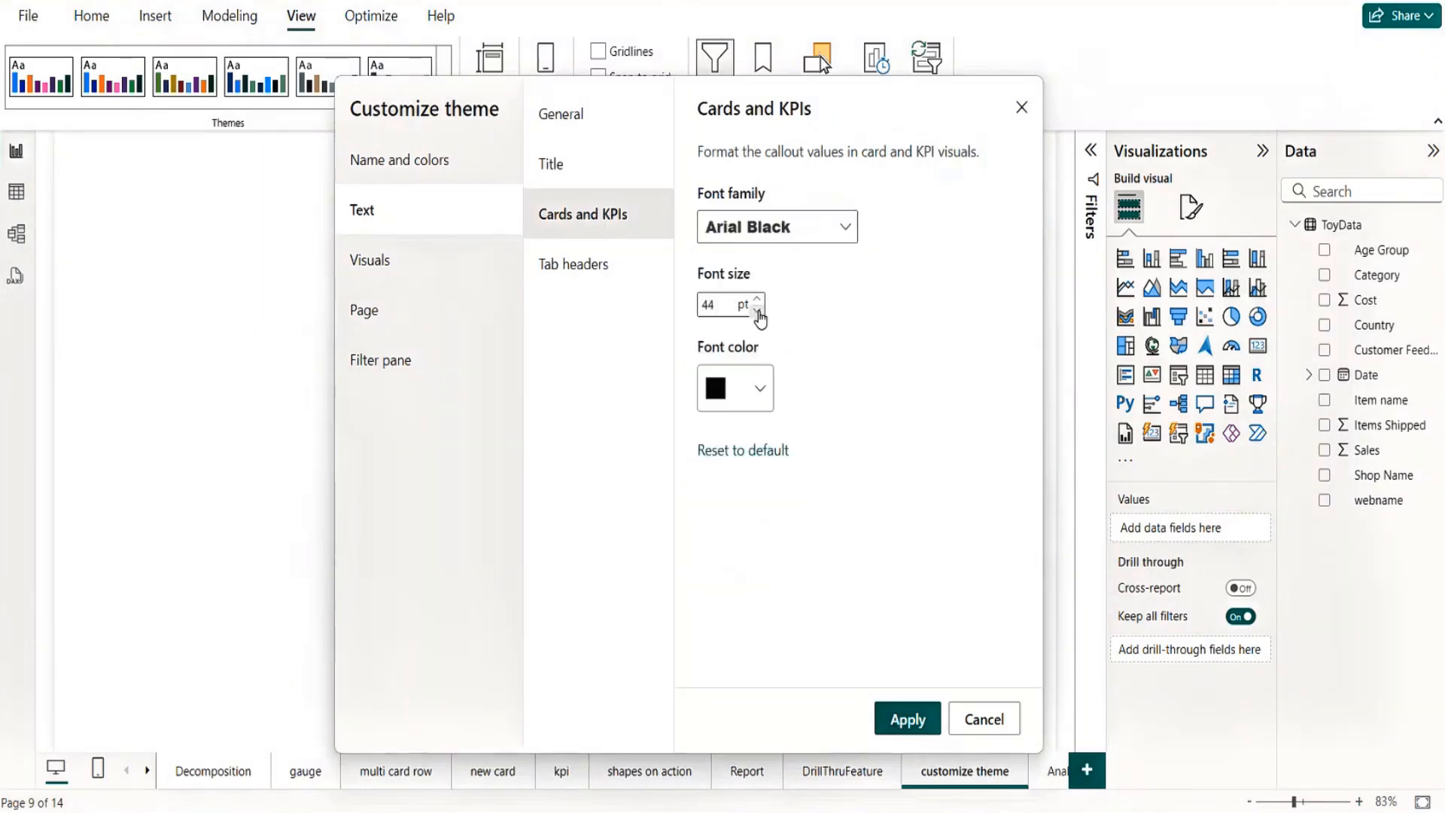
click(759, 312)
click(758, 312)
click(759, 312)
click(759, 312)
click(759, 312)
click(759, 311)
click(758, 311)
click(759, 312)
click(758, 311)
click(757, 299)
Set the font color of the theme's cards and KPIs text to purple #5625BE
click(760, 391)
click(956, 479)
click(980, 289)
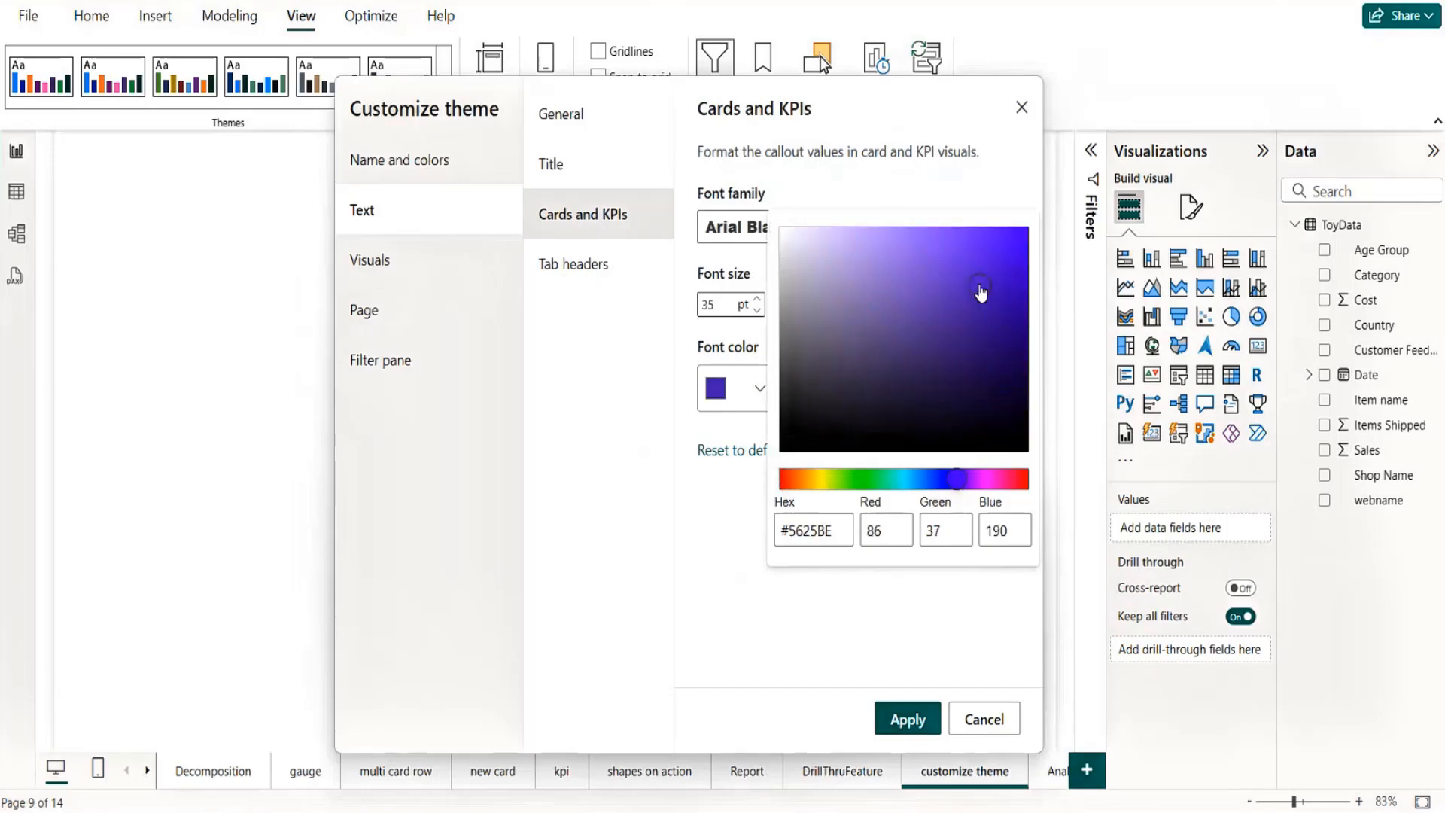
click(646, 451)
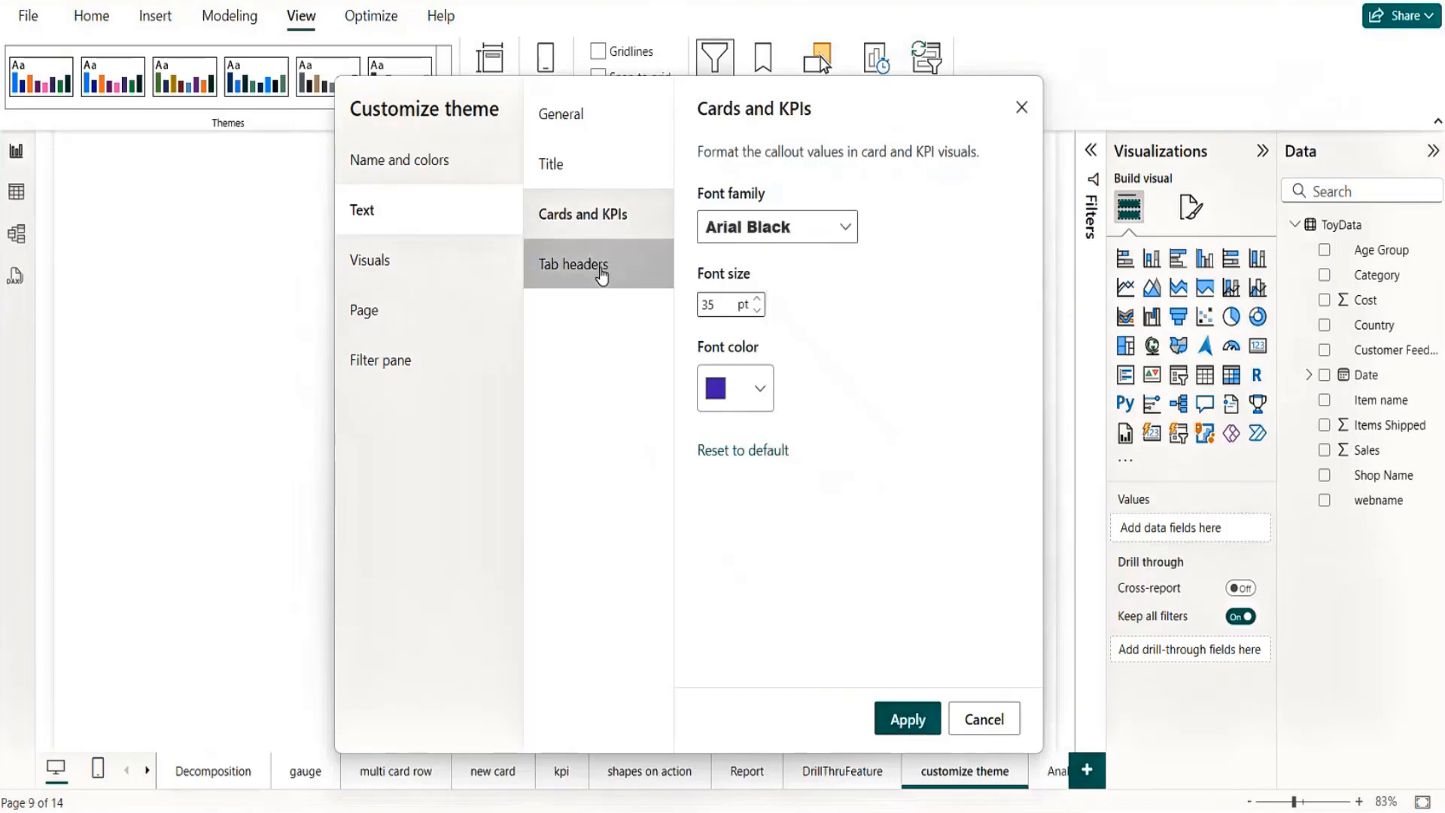
Check the tab headers text settings and set the visuals background color to light pink #F3DDDD
click(602, 278)
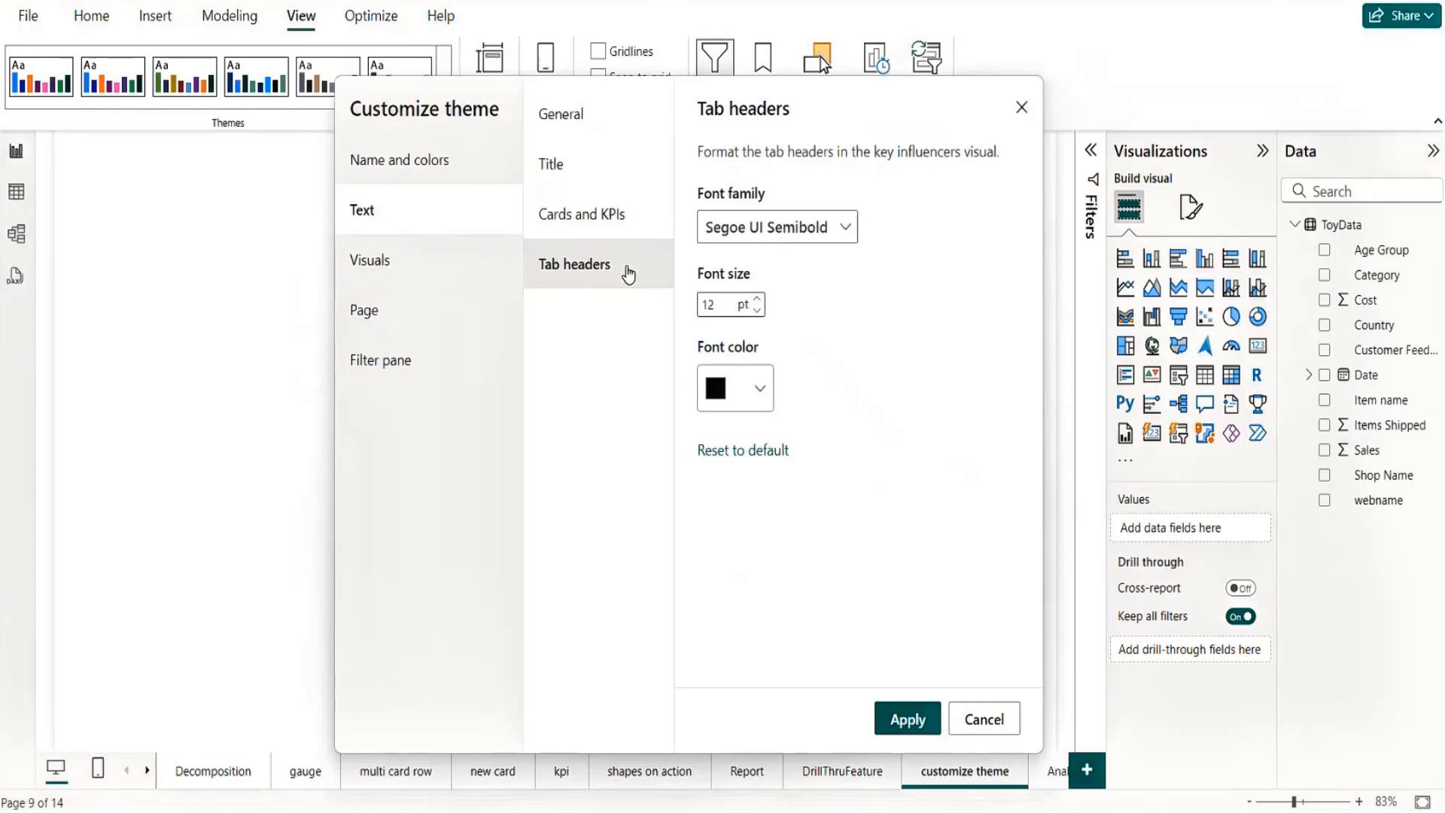
click(376, 276)
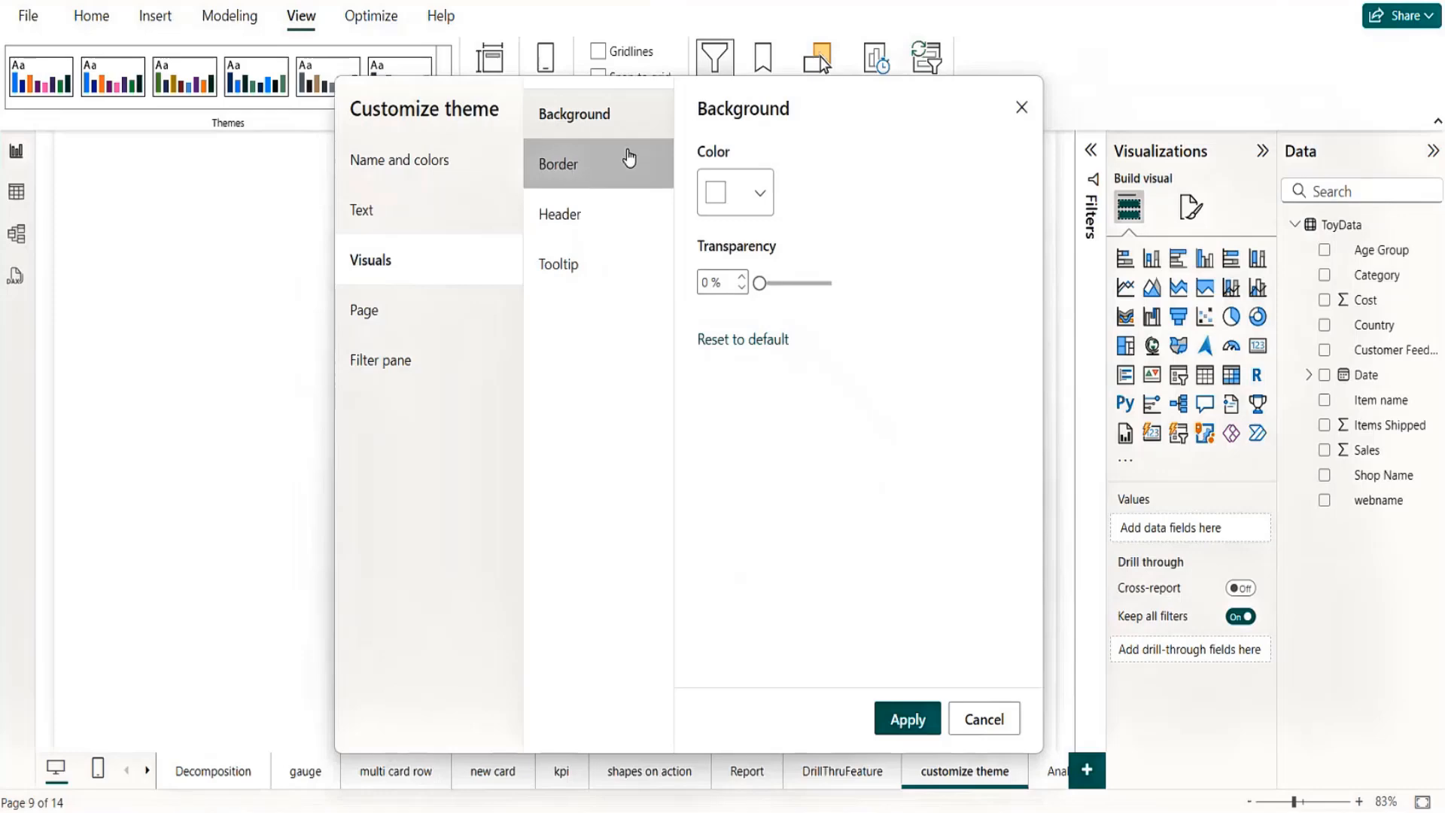
click(761, 195)
click(728, 264)
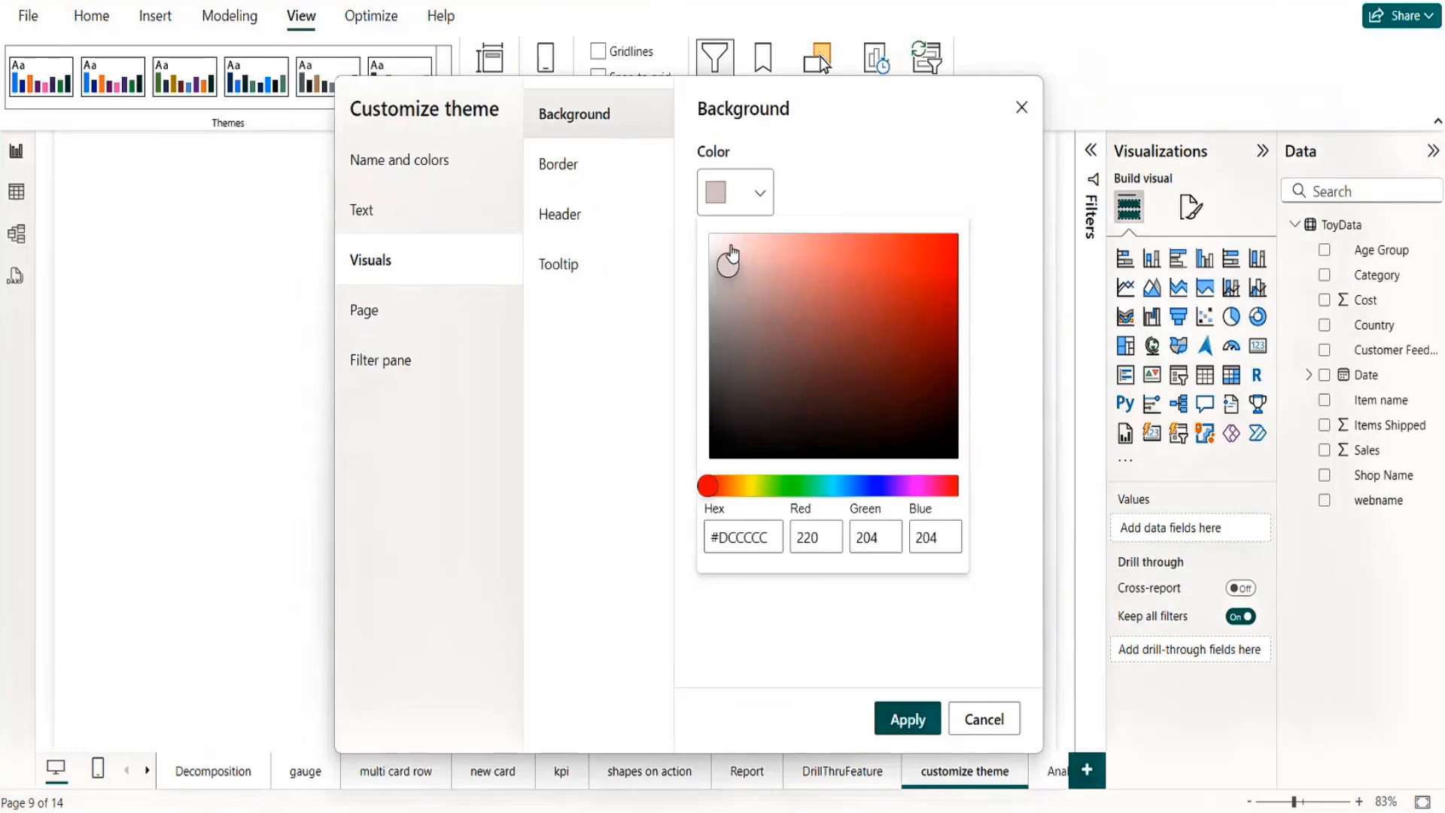
click(731, 247)
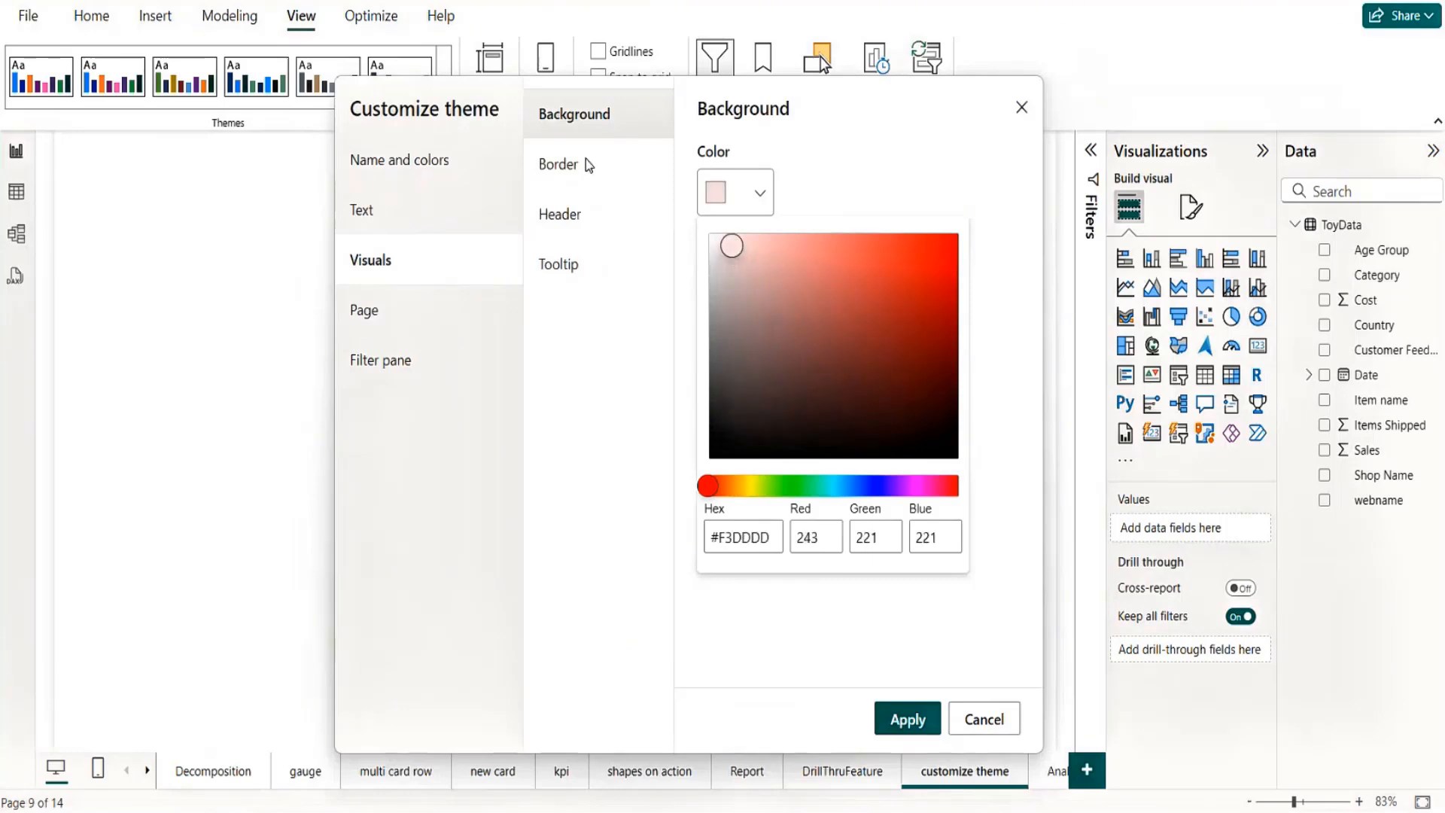
Turn on the border for the theme's visuals, keeping it black, and set its radius to 2 px
click(569, 173)
click(569, 175)
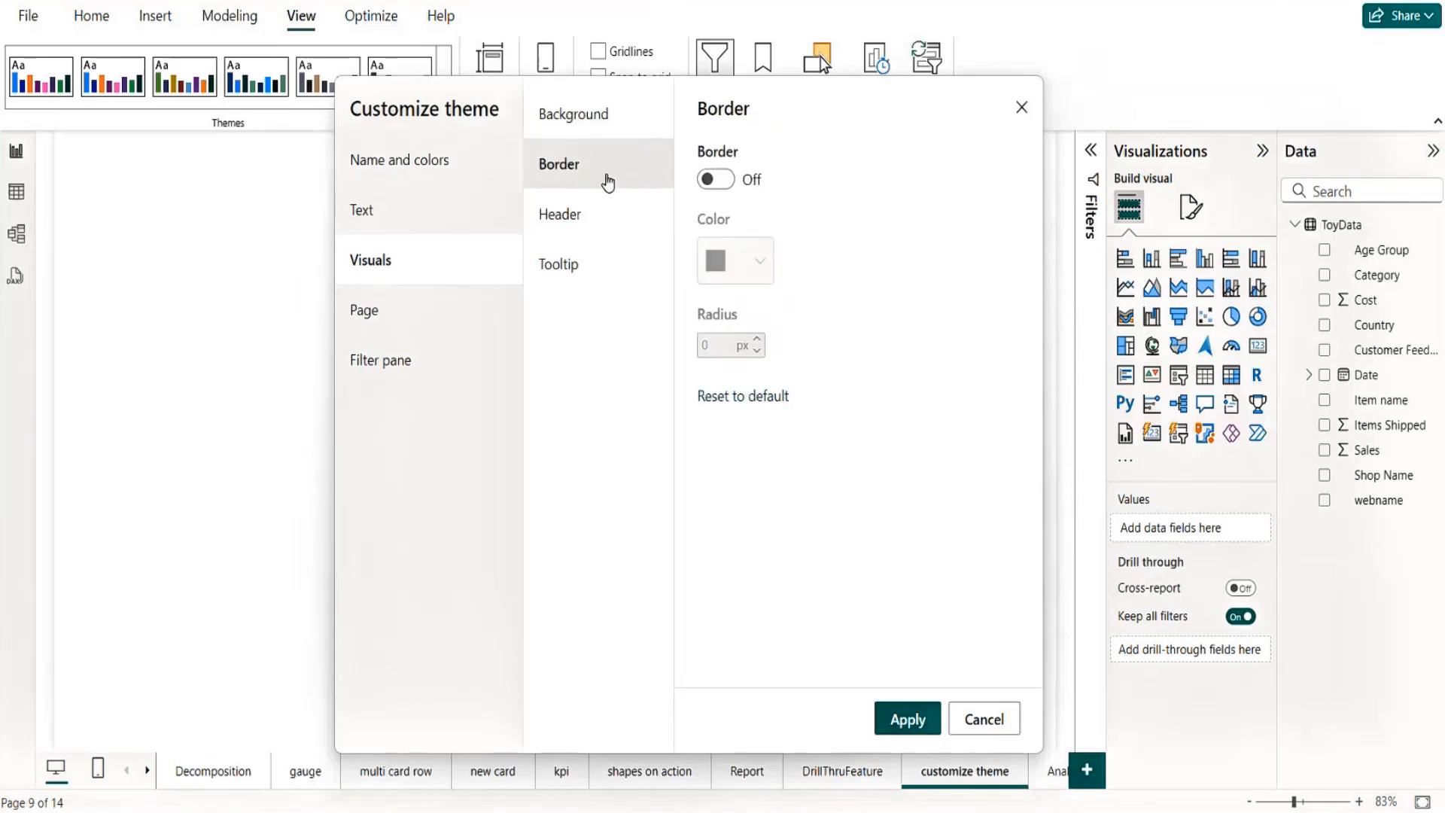
click(721, 180)
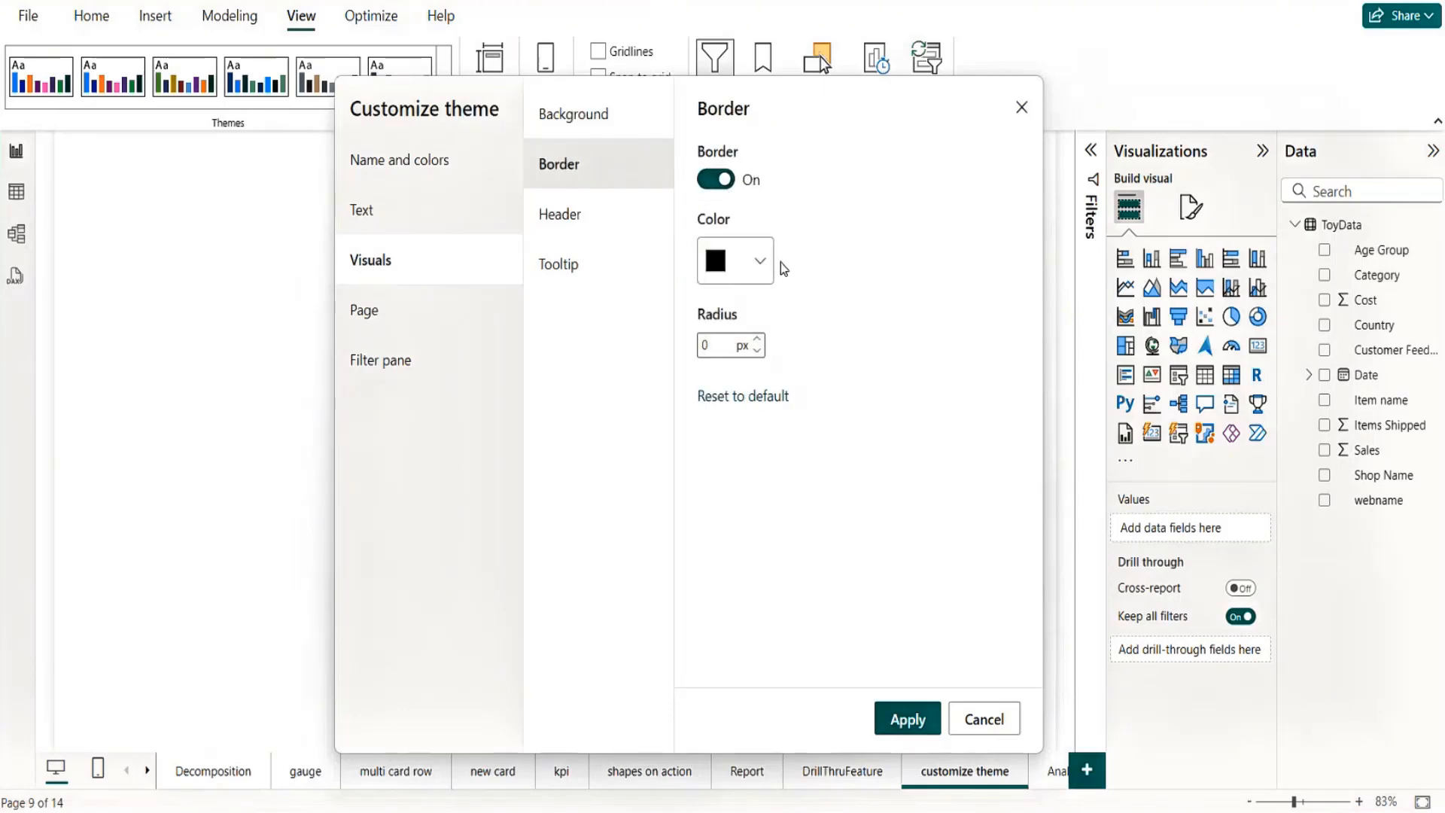
click(760, 265)
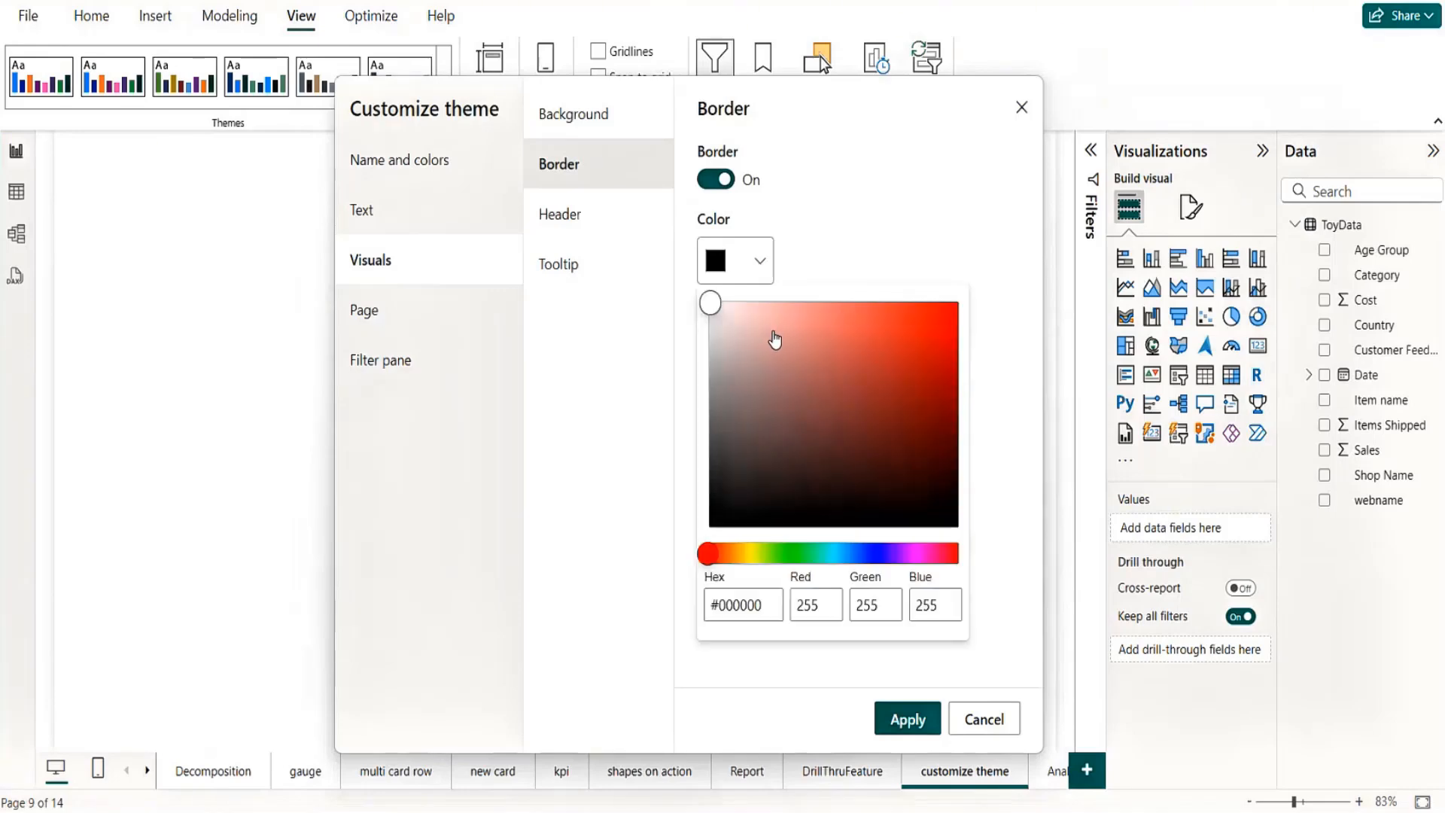
click(865, 223)
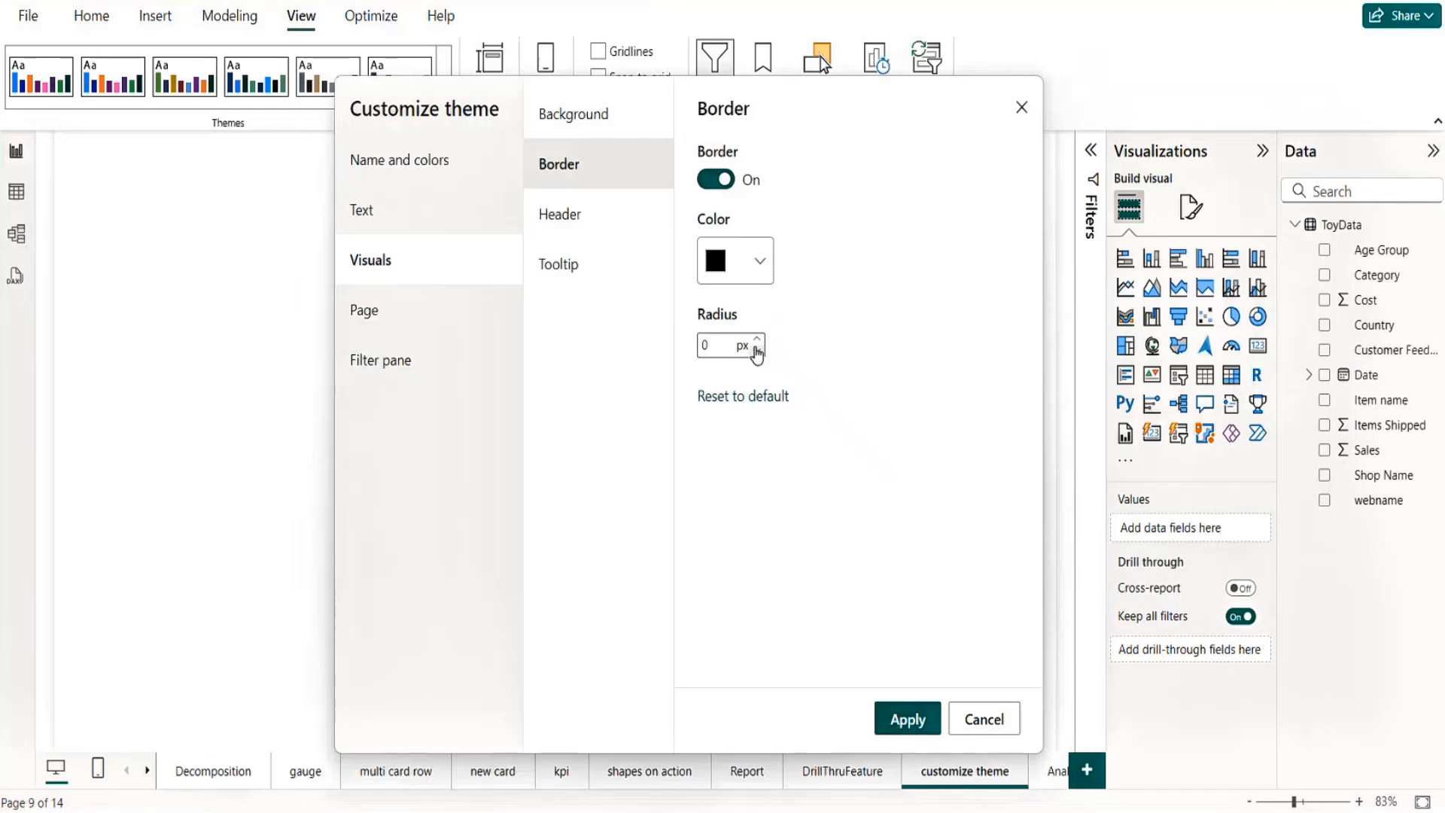
click(758, 342)
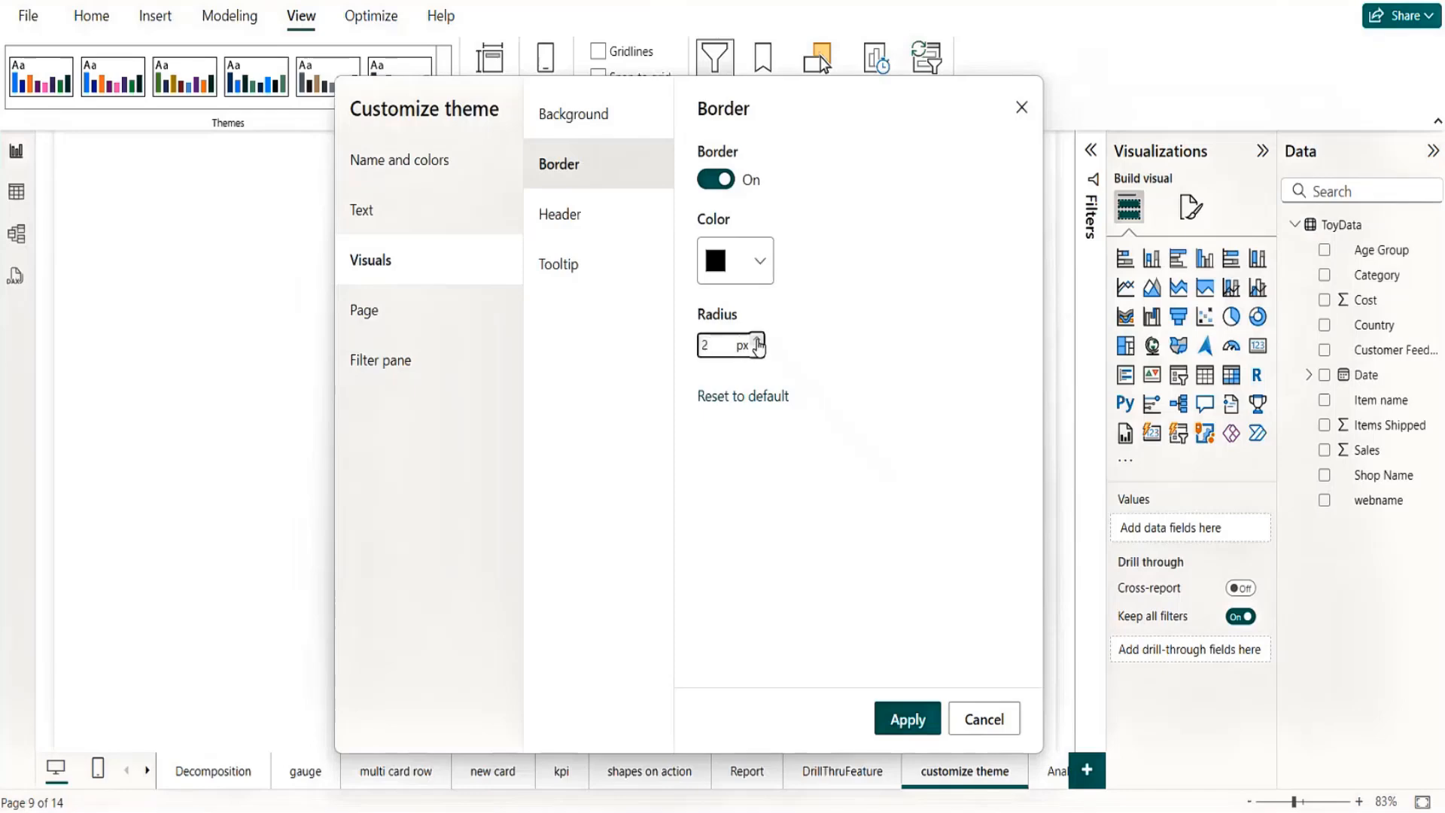
Set the border color of the visuals' header to a muted pink
click(566, 236)
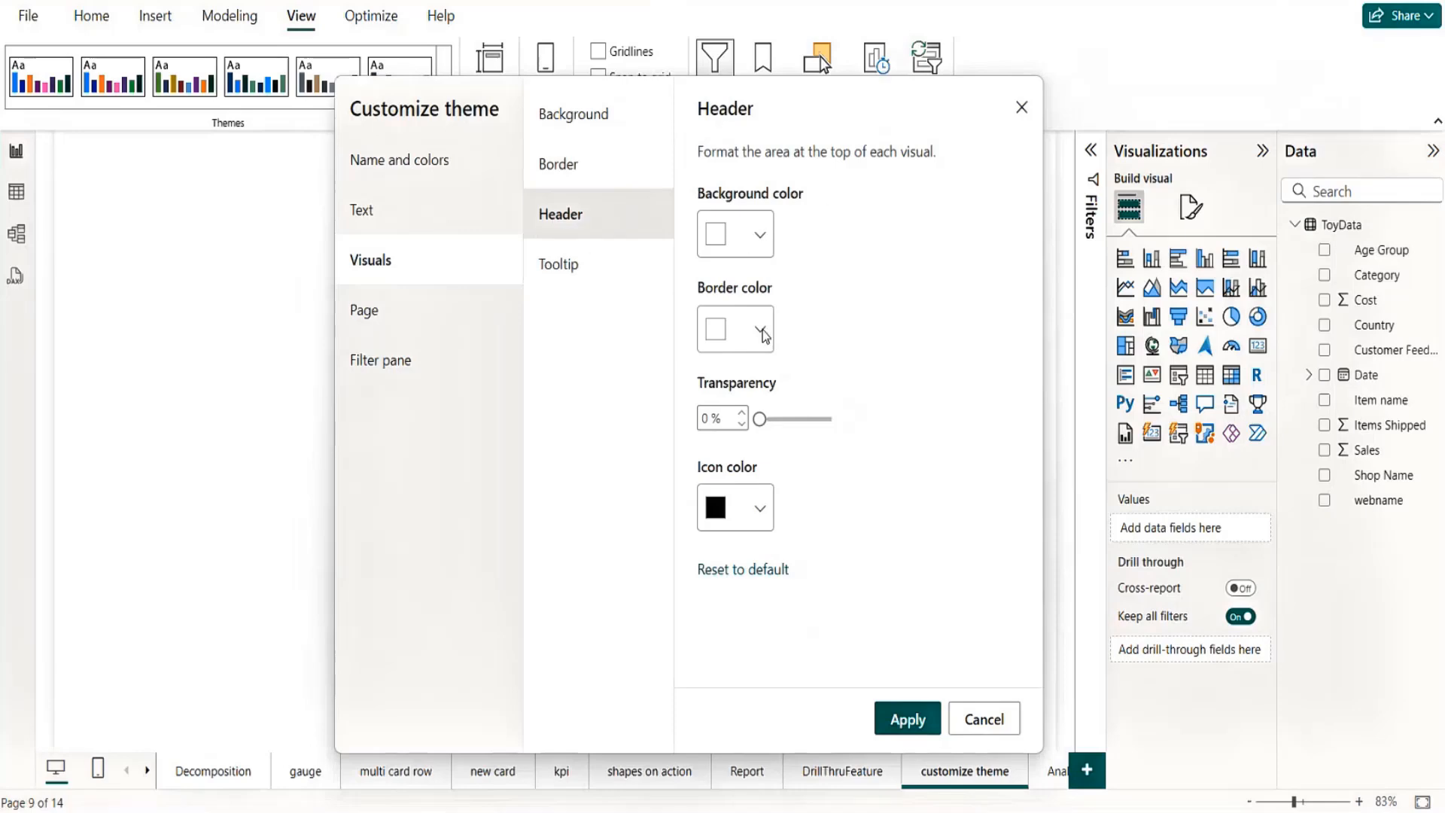
click(760, 331)
click(767, 416)
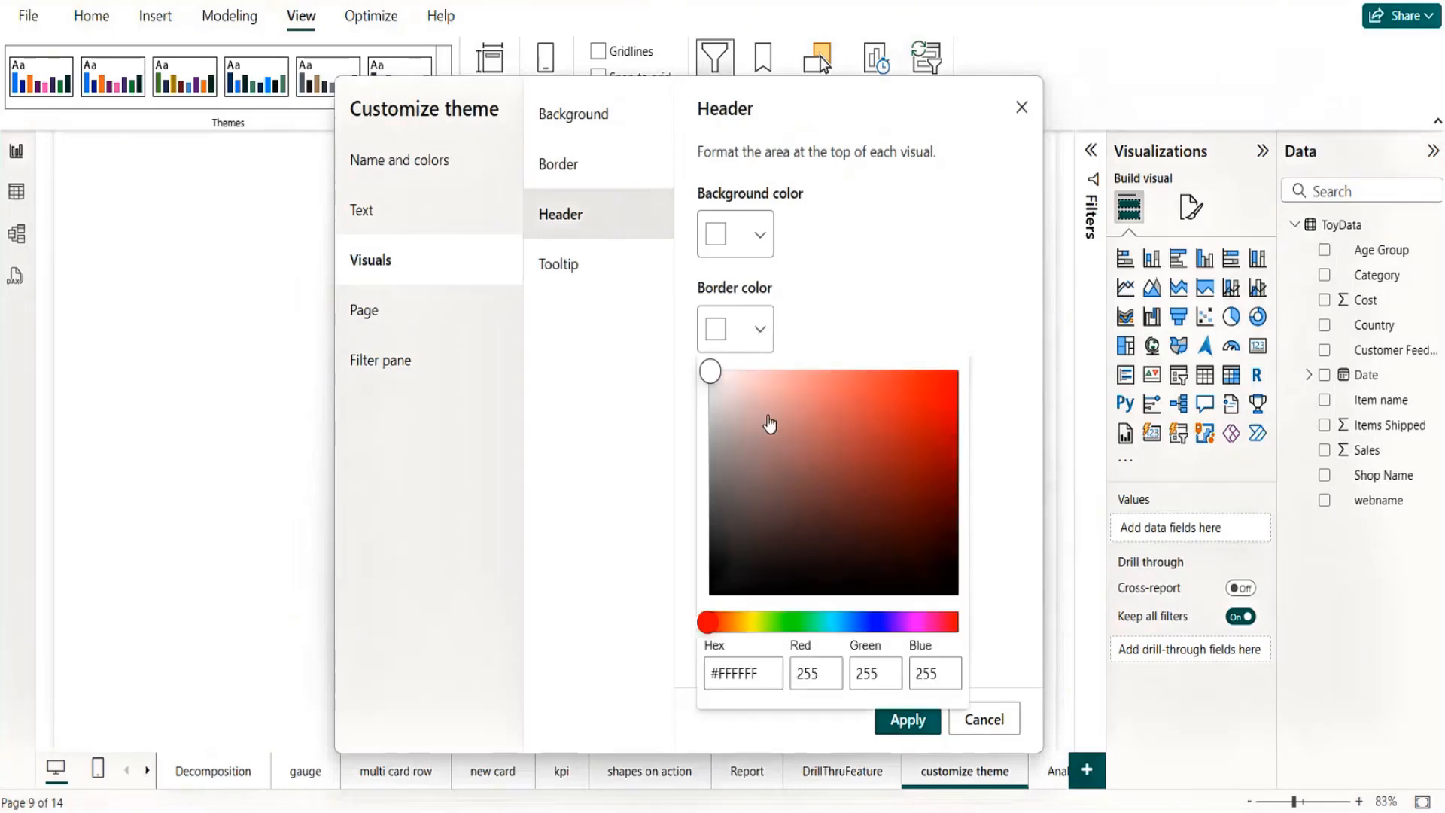
click(868, 286)
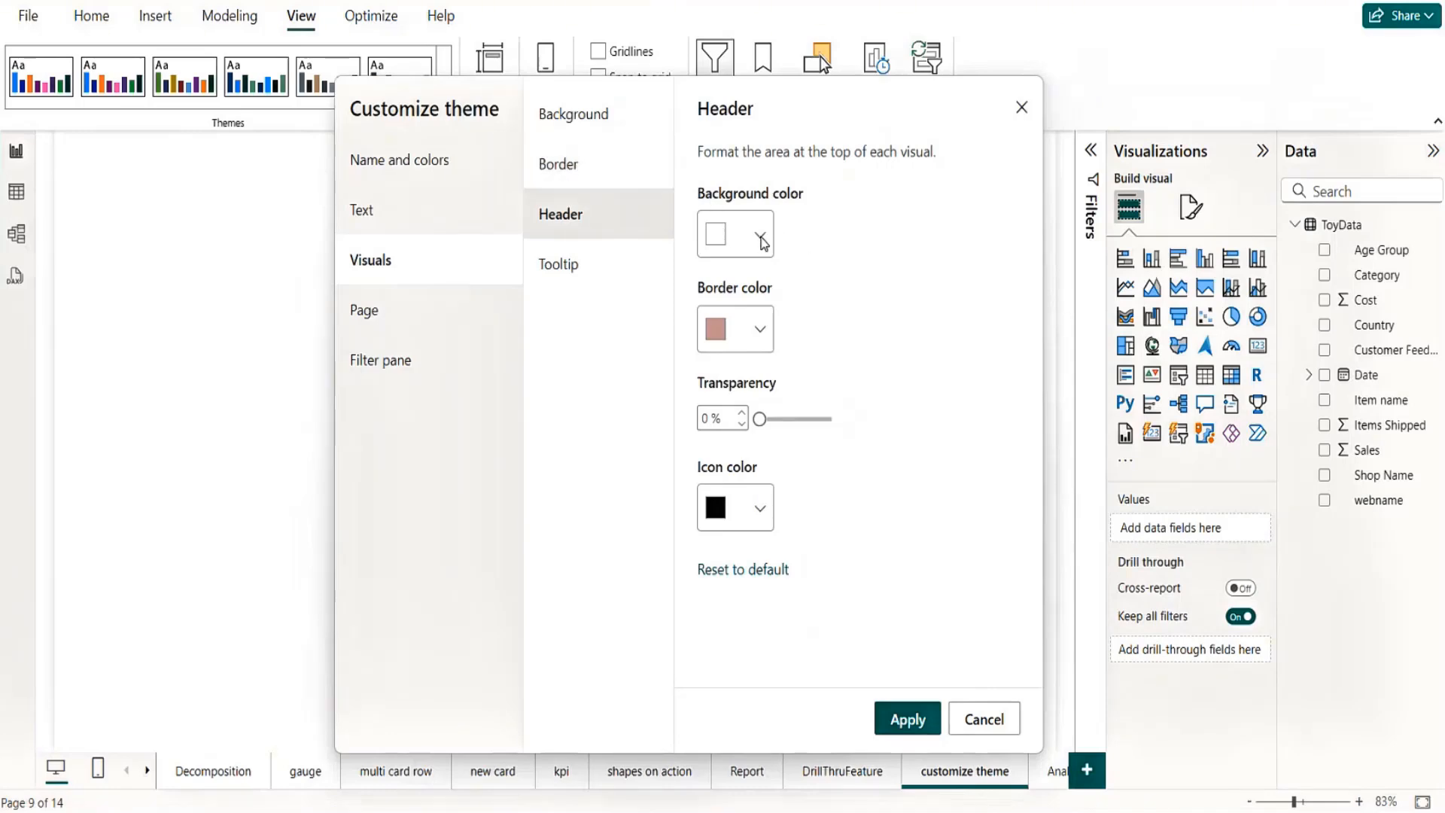
Set the background color of the visuals' header to green #92CC2E
click(763, 243)
click(765, 527)
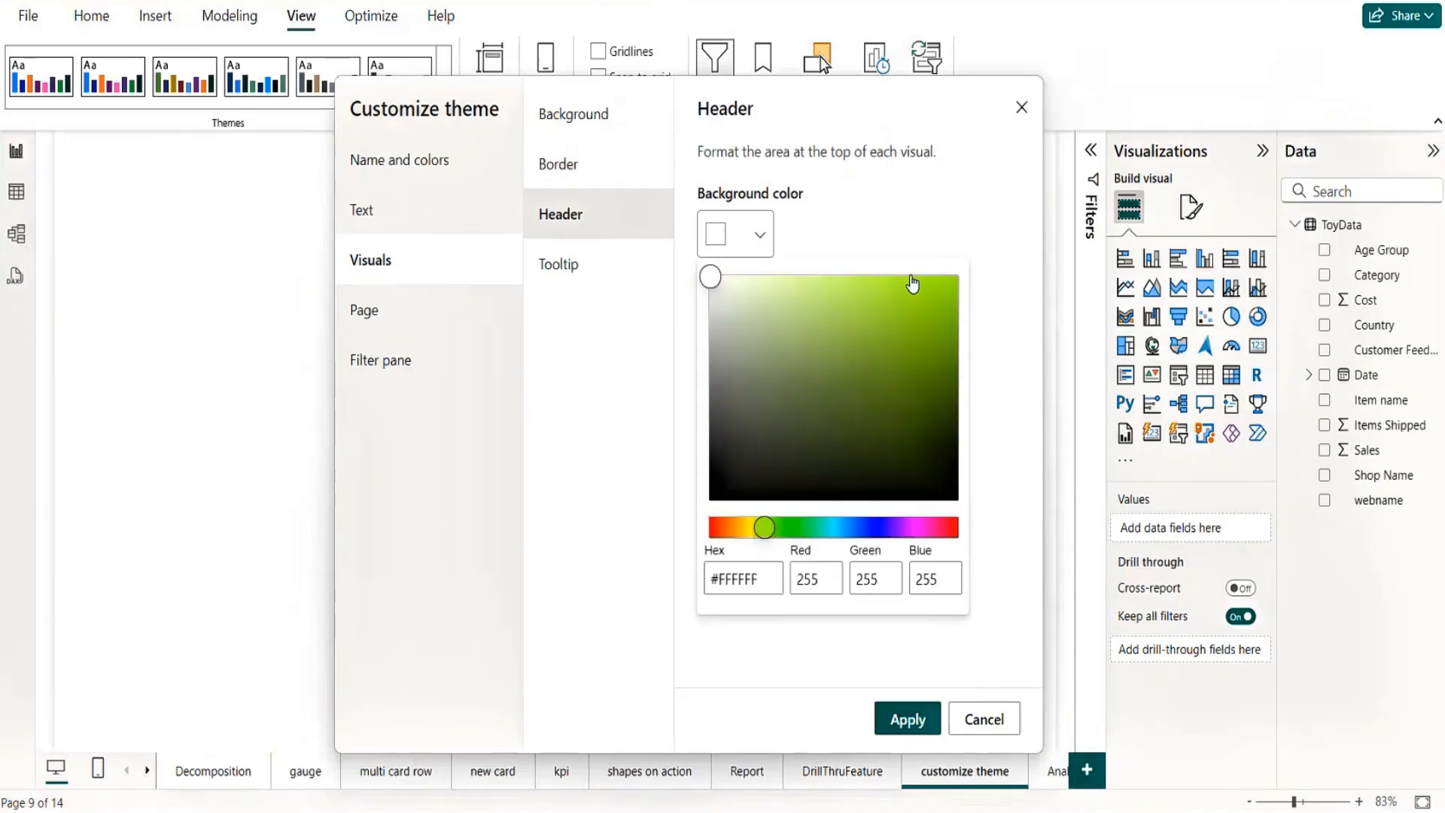
click(902, 321)
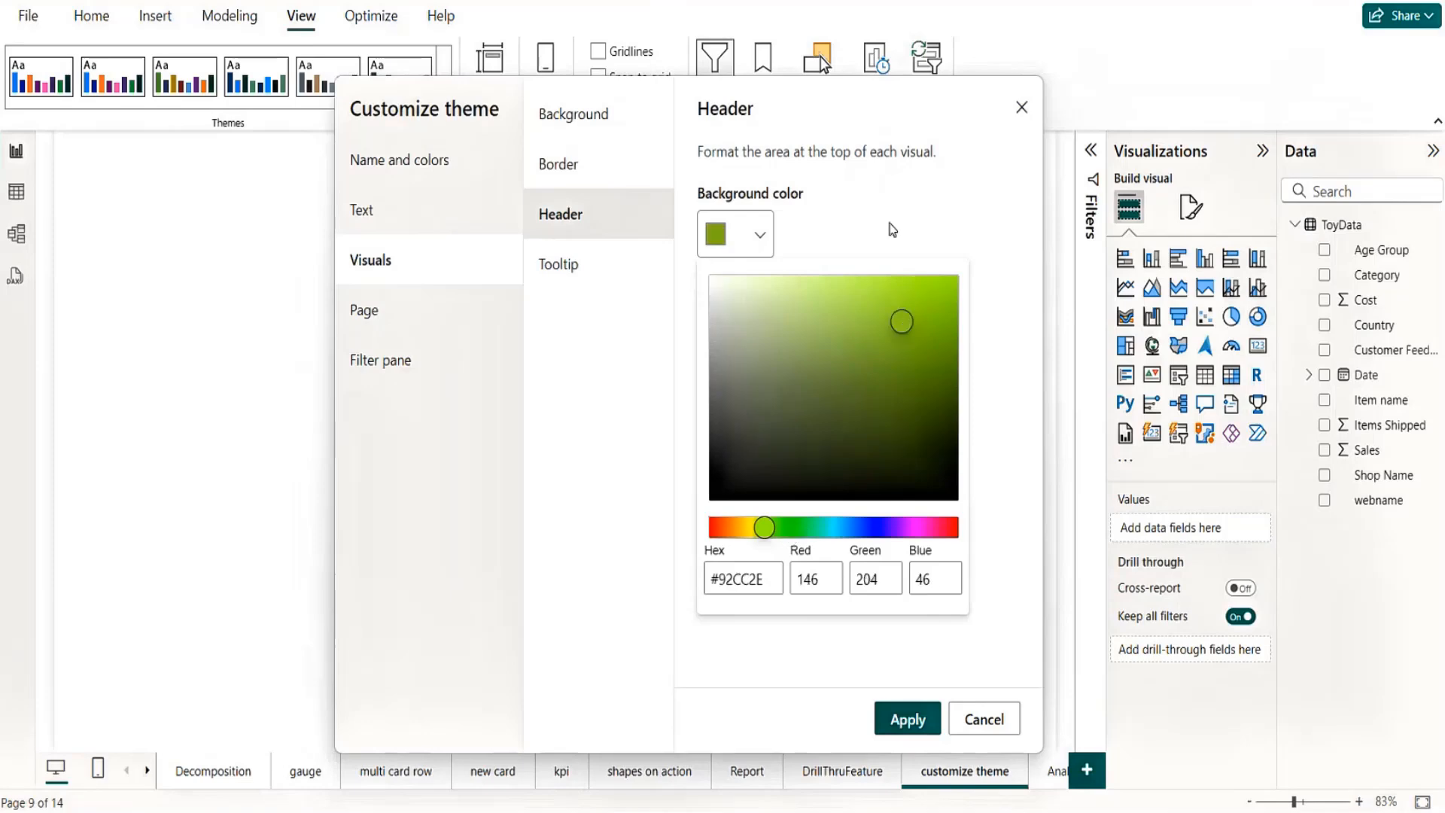
click(891, 228)
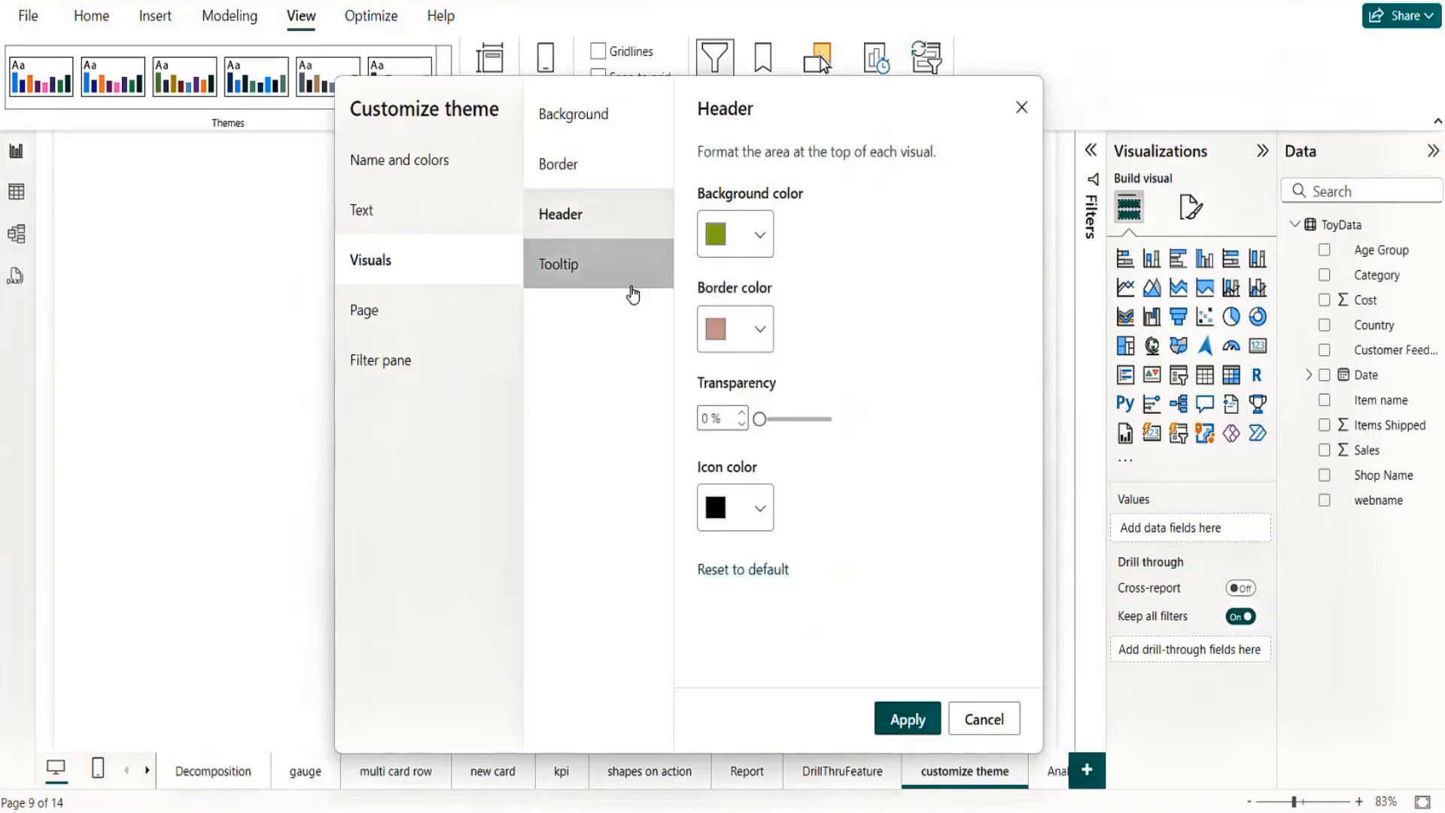
Set the label text color of the visuals' tooltip to pale pink #F6E2E2
click(593, 283)
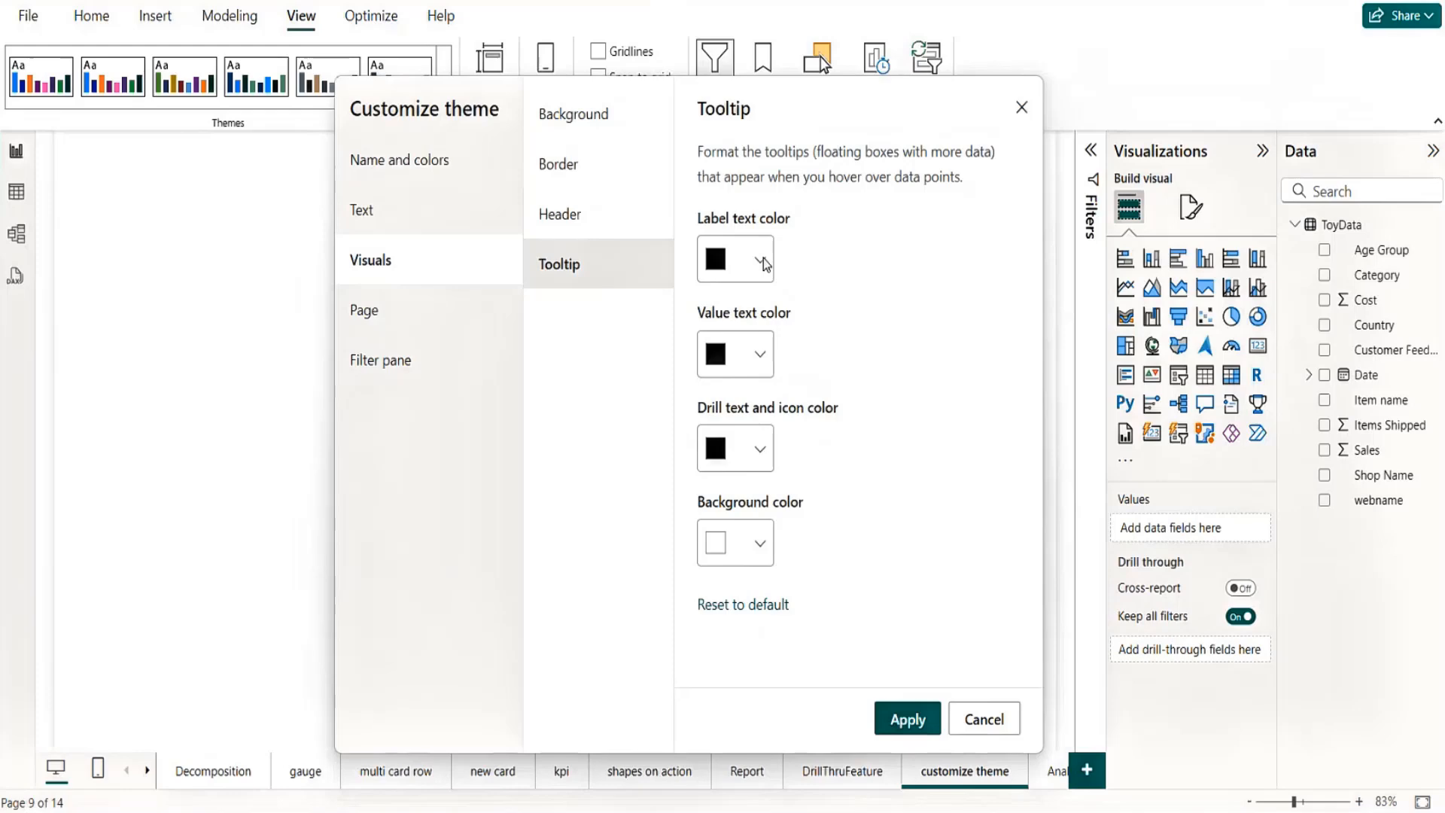
click(764, 259)
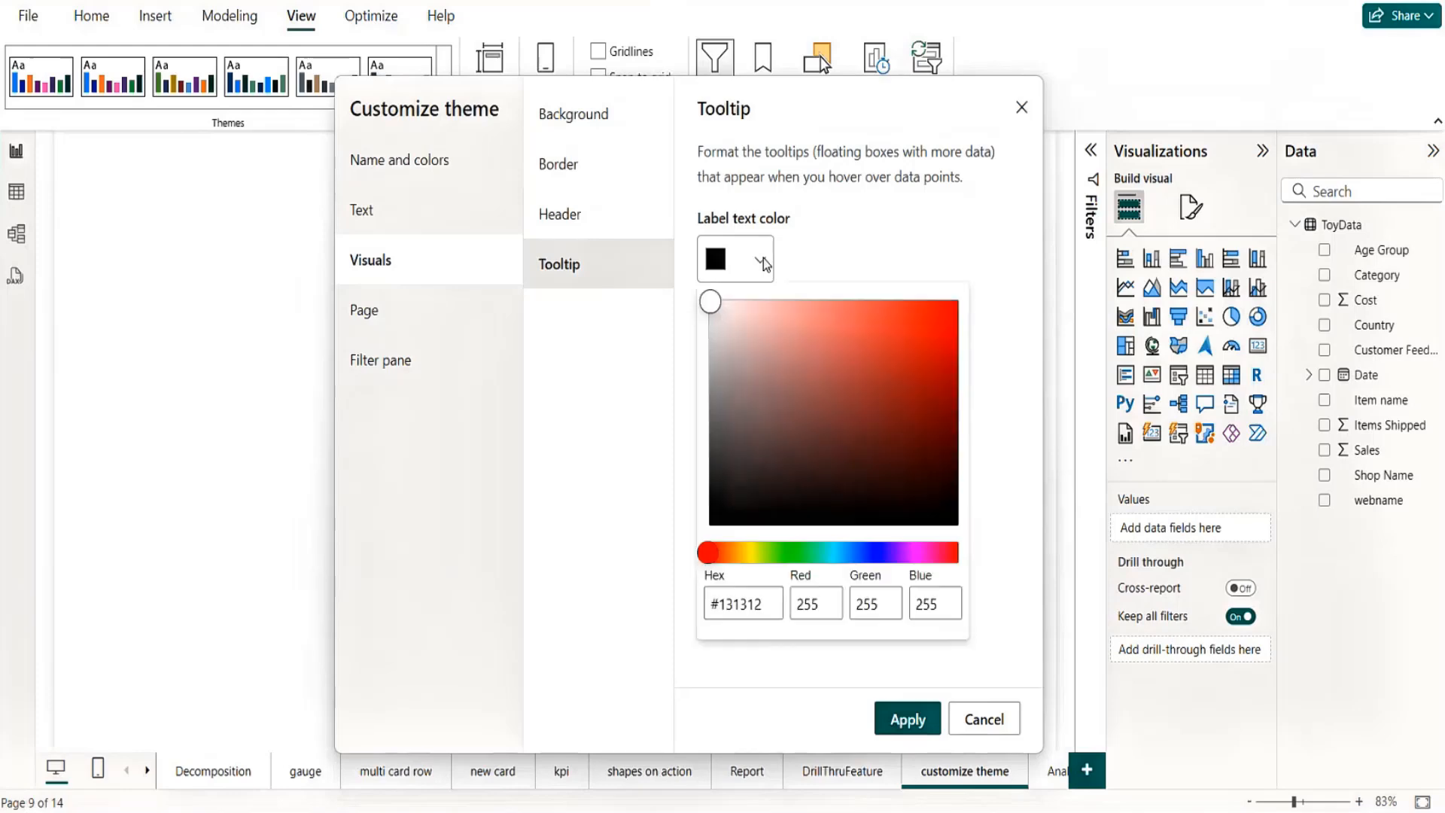
click(730, 309)
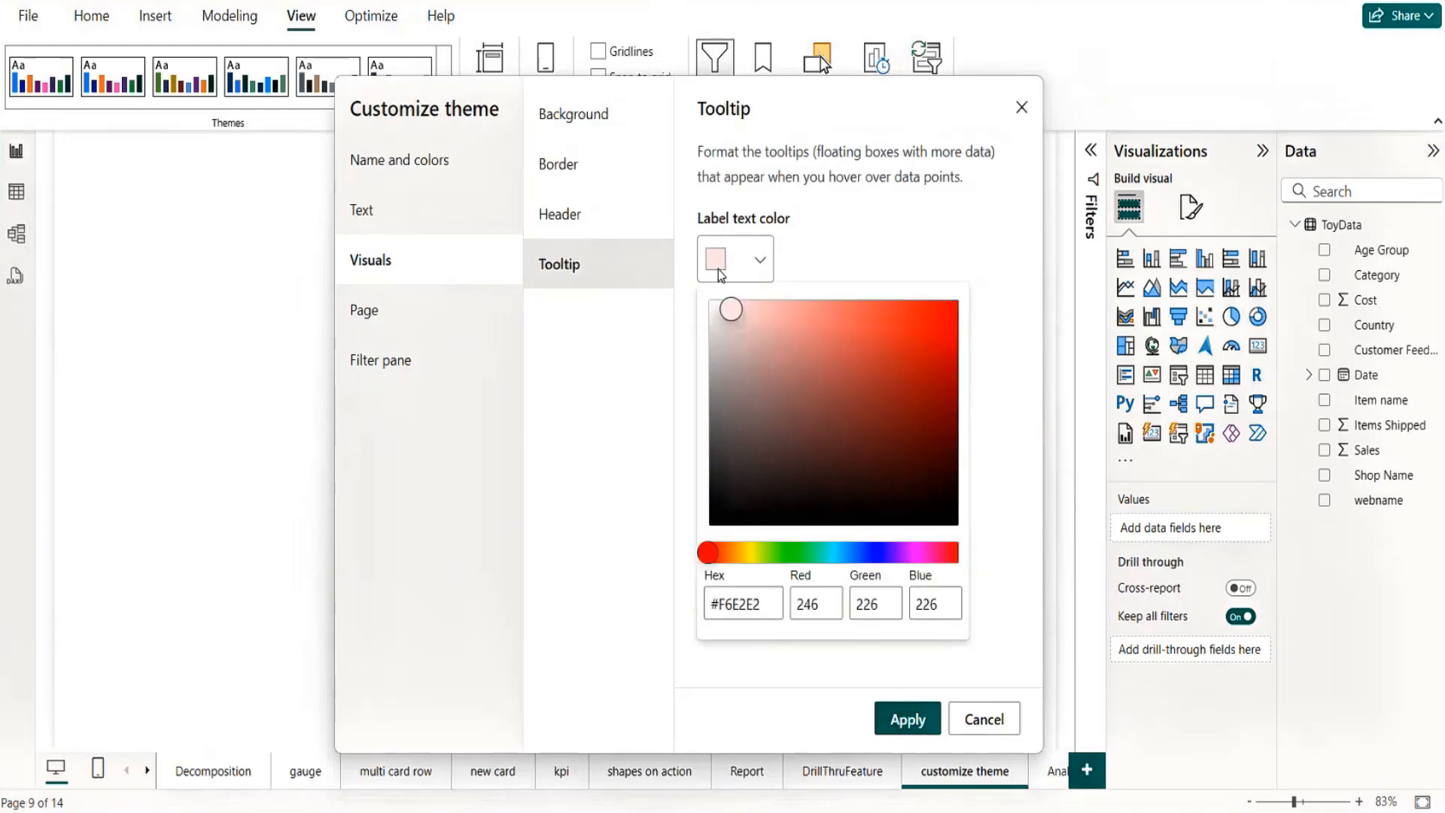
click(848, 235)
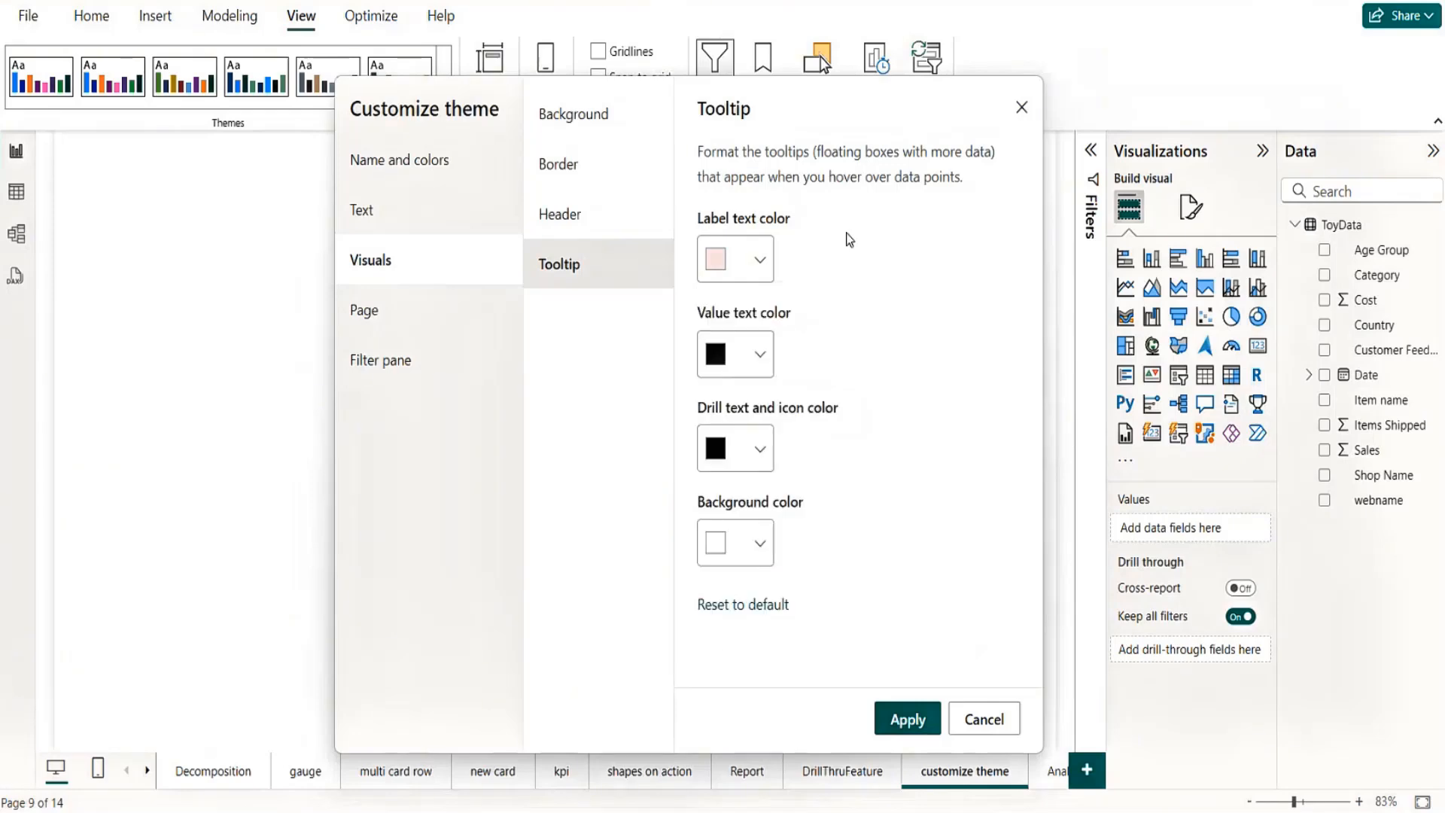
Set the value text color of the visuals' tooltip to a muted blue-purple
click(762, 350)
click(884, 647)
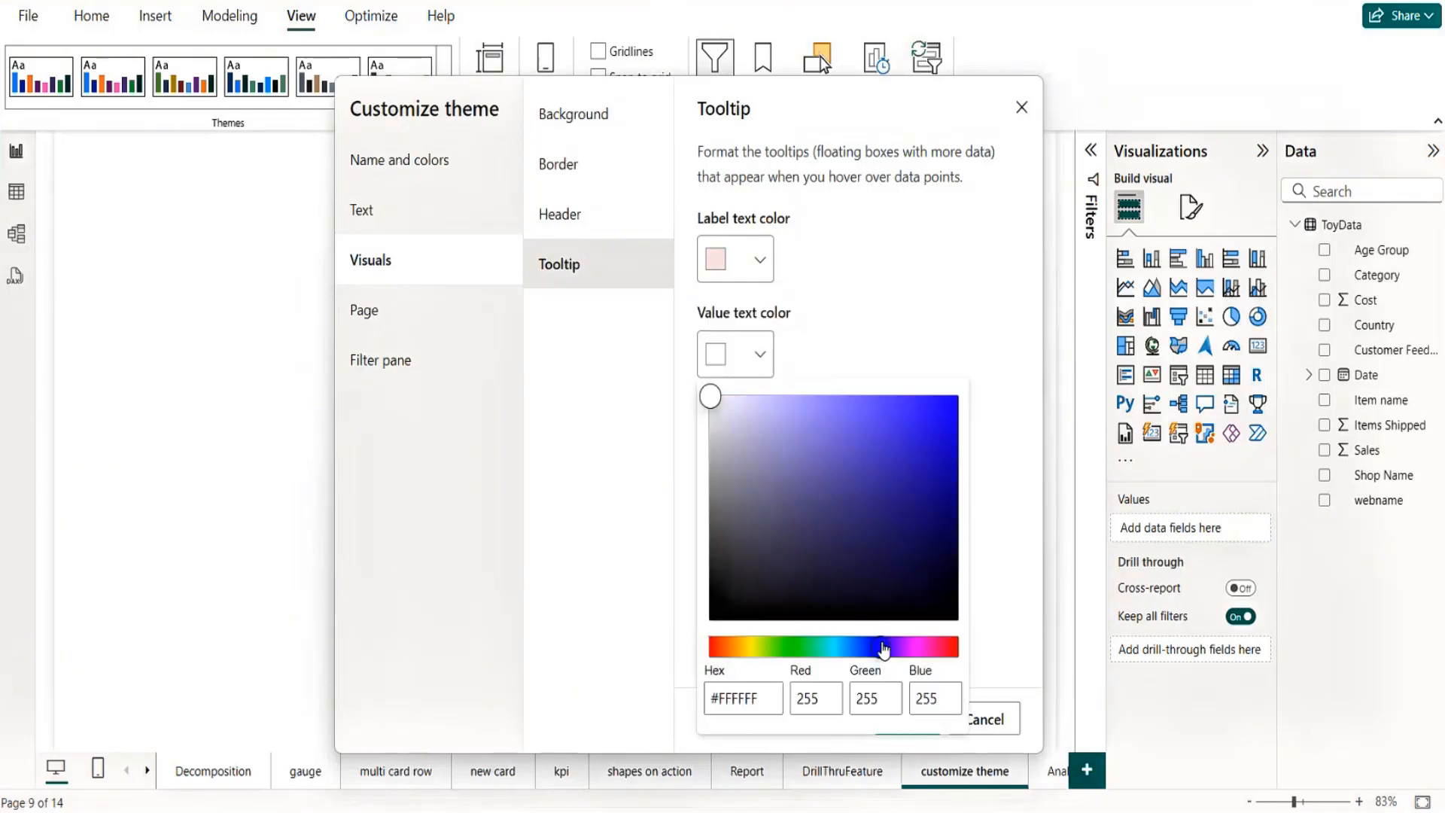
click(824, 482)
click(941, 295)
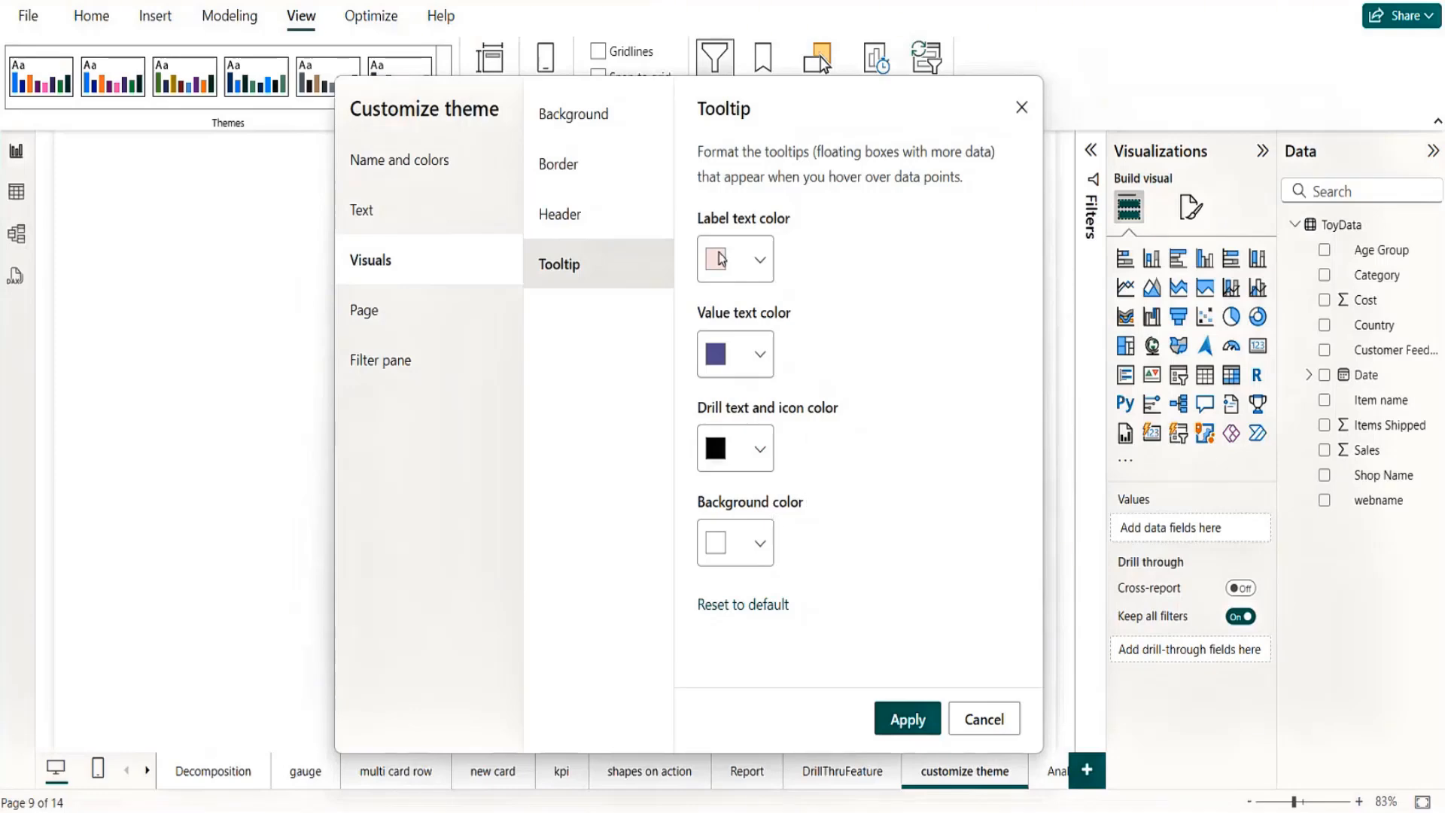
Look through the theme's page wallpaper settings and its filter pane settings
click(381, 325)
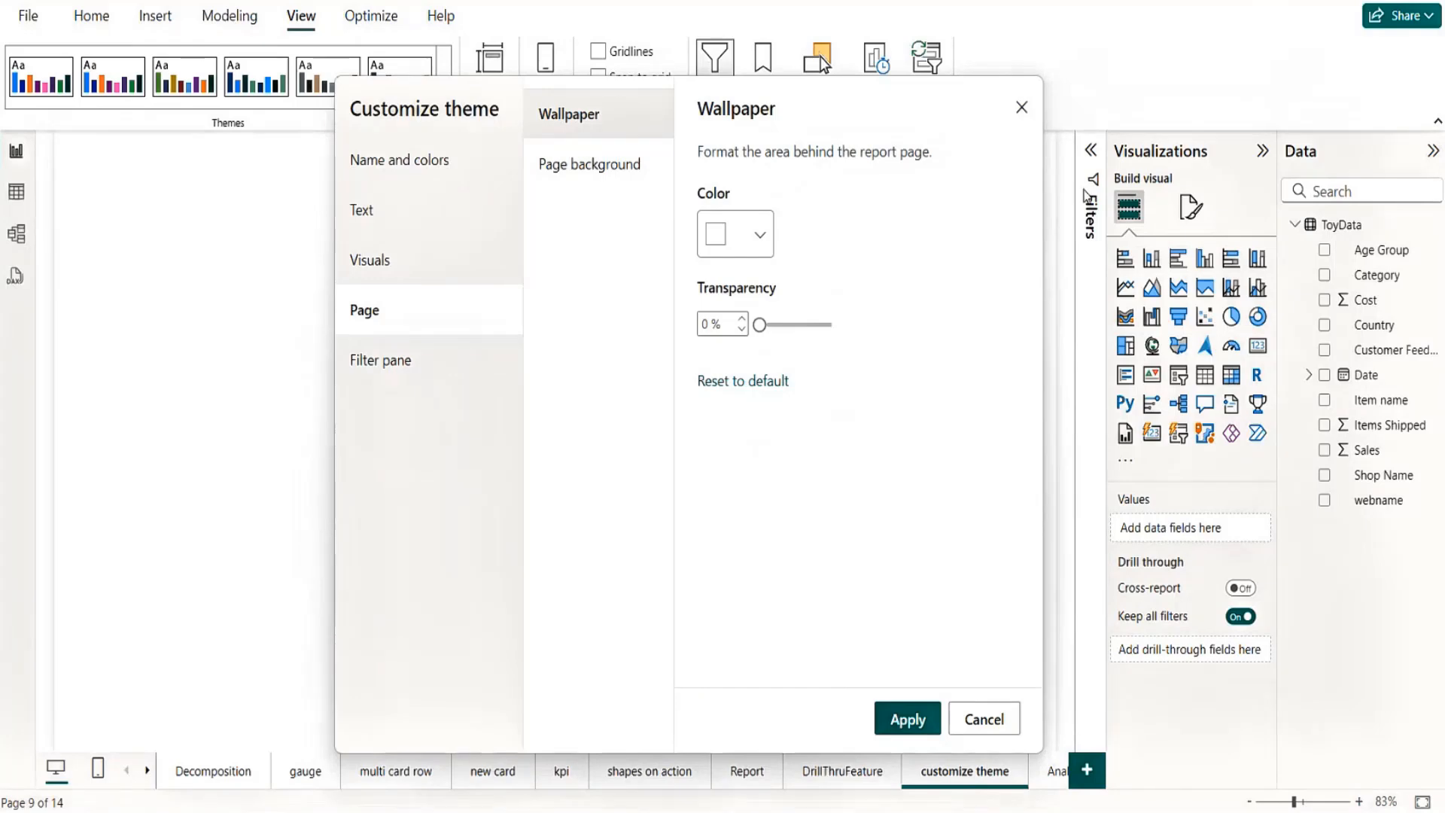
click(381, 363)
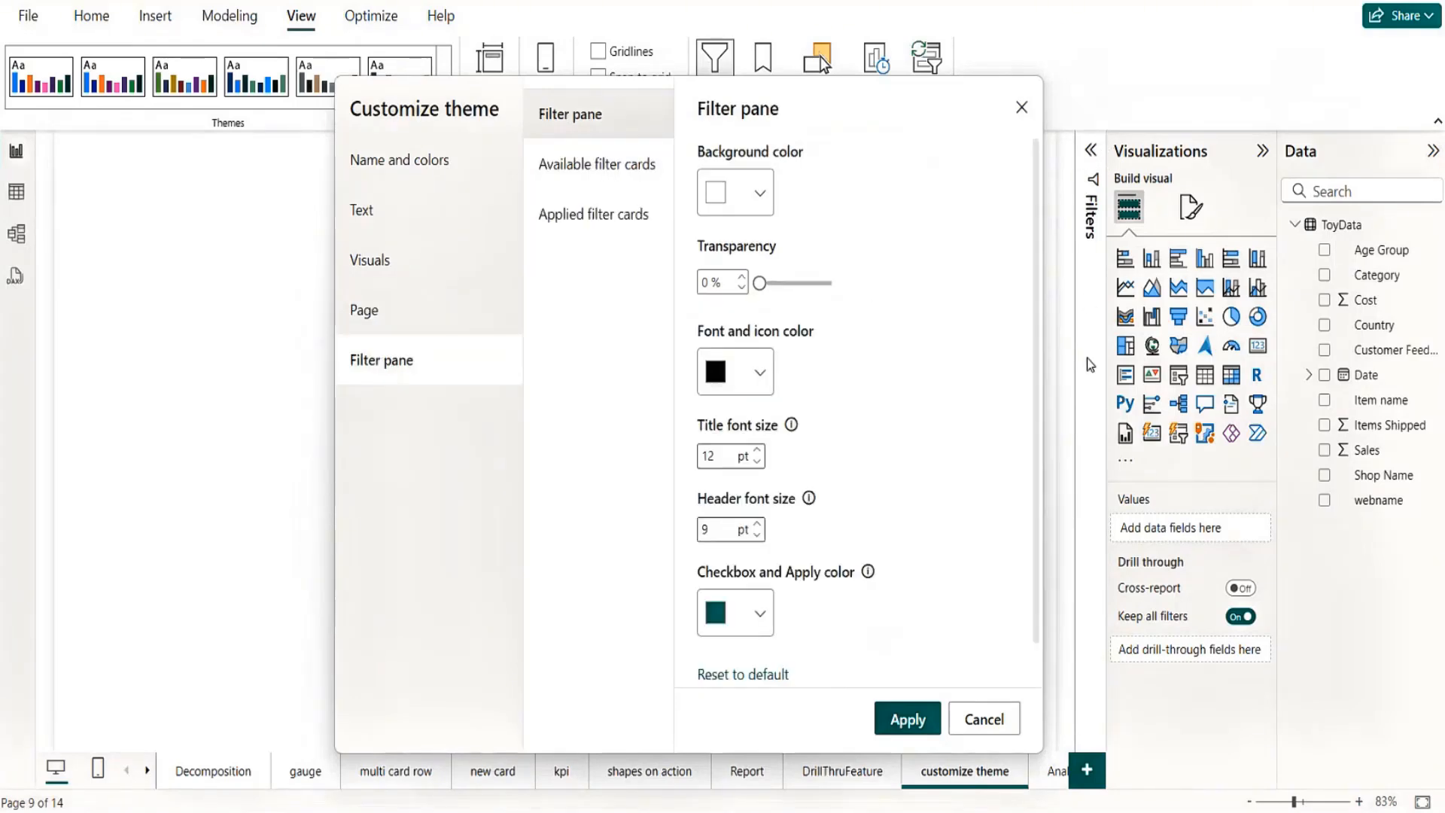
Check the filter pane's background color choices and apply the customized theme to the report
click(757, 193)
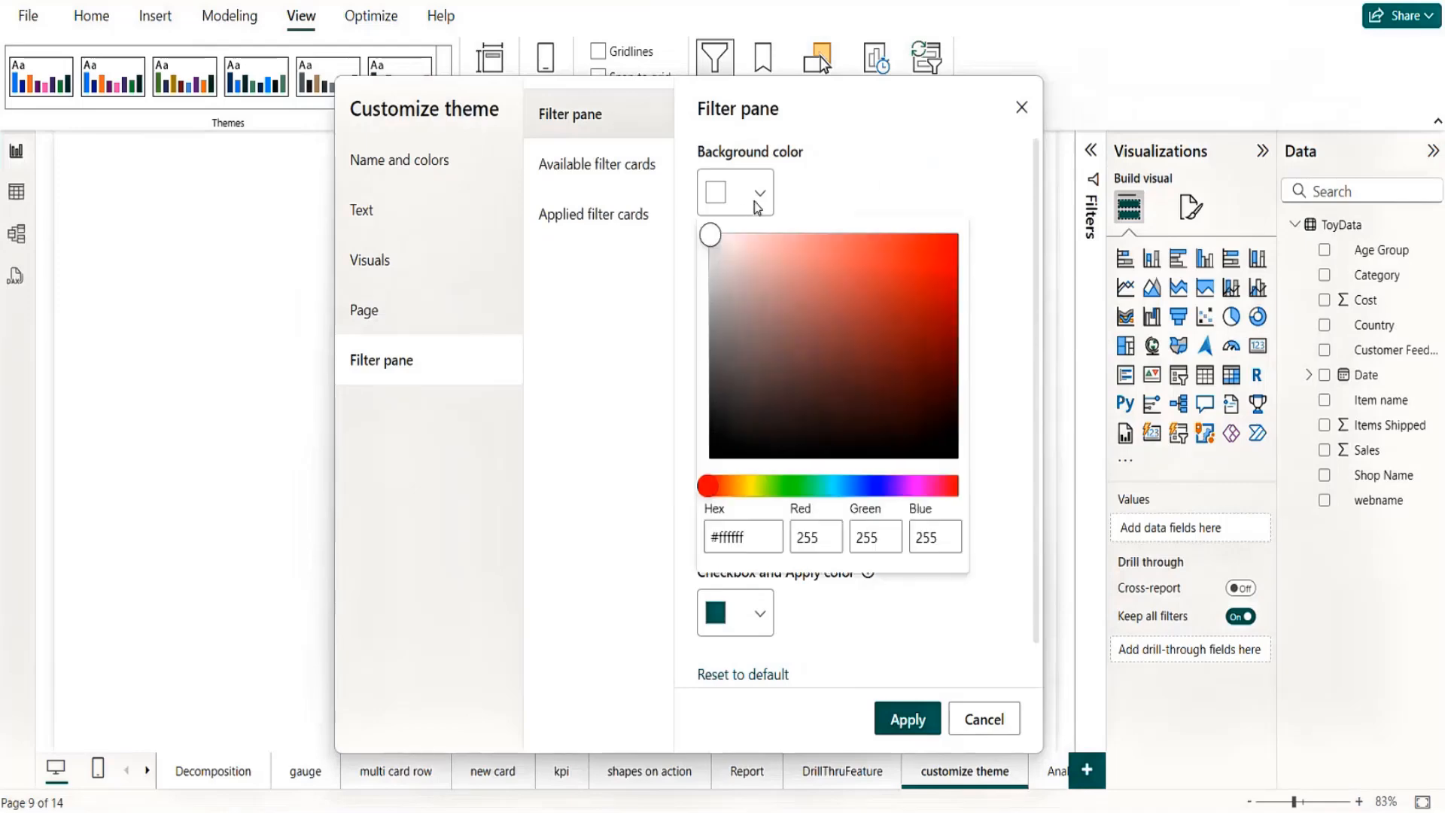
click(855, 169)
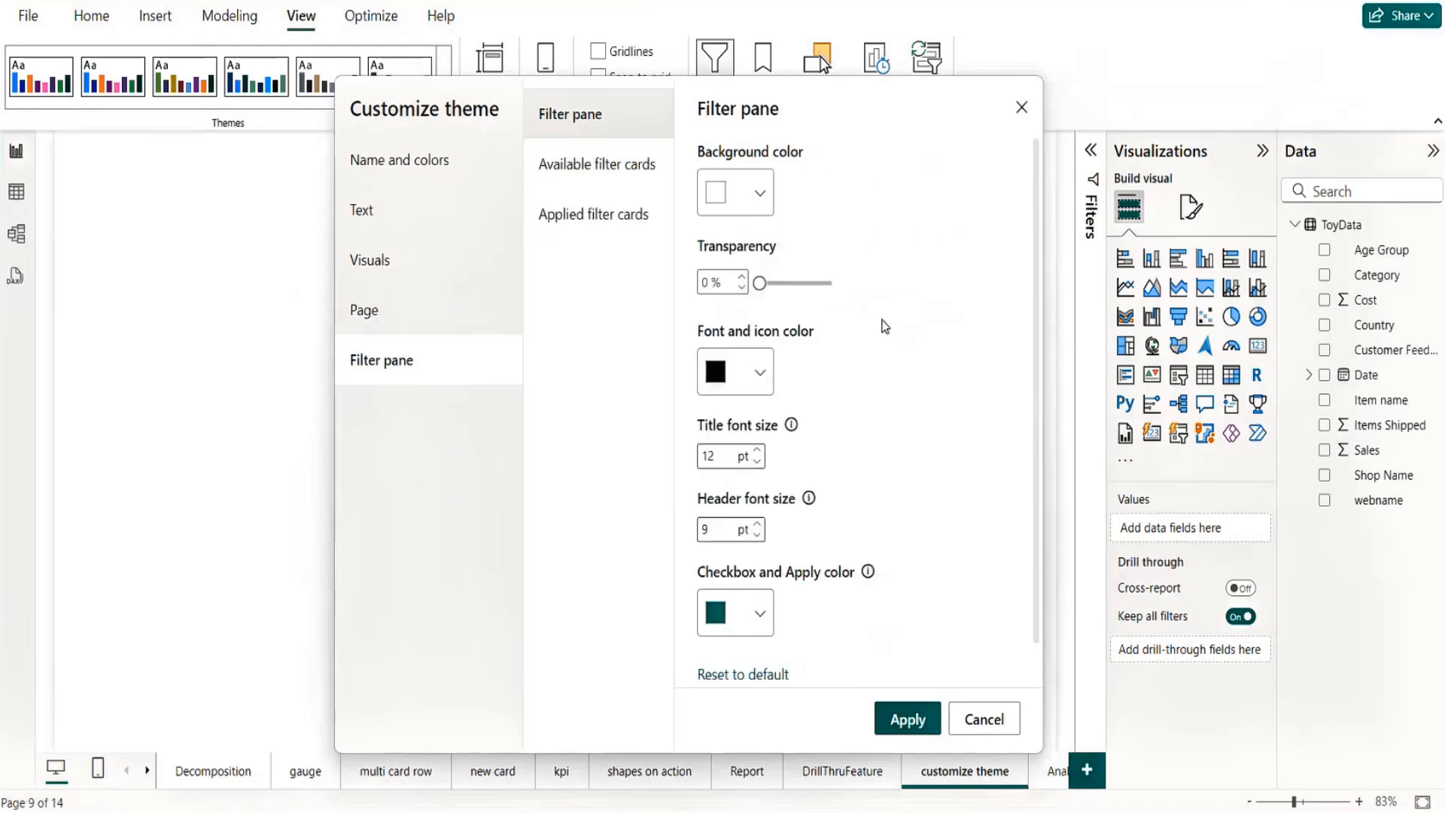
click(909, 719)
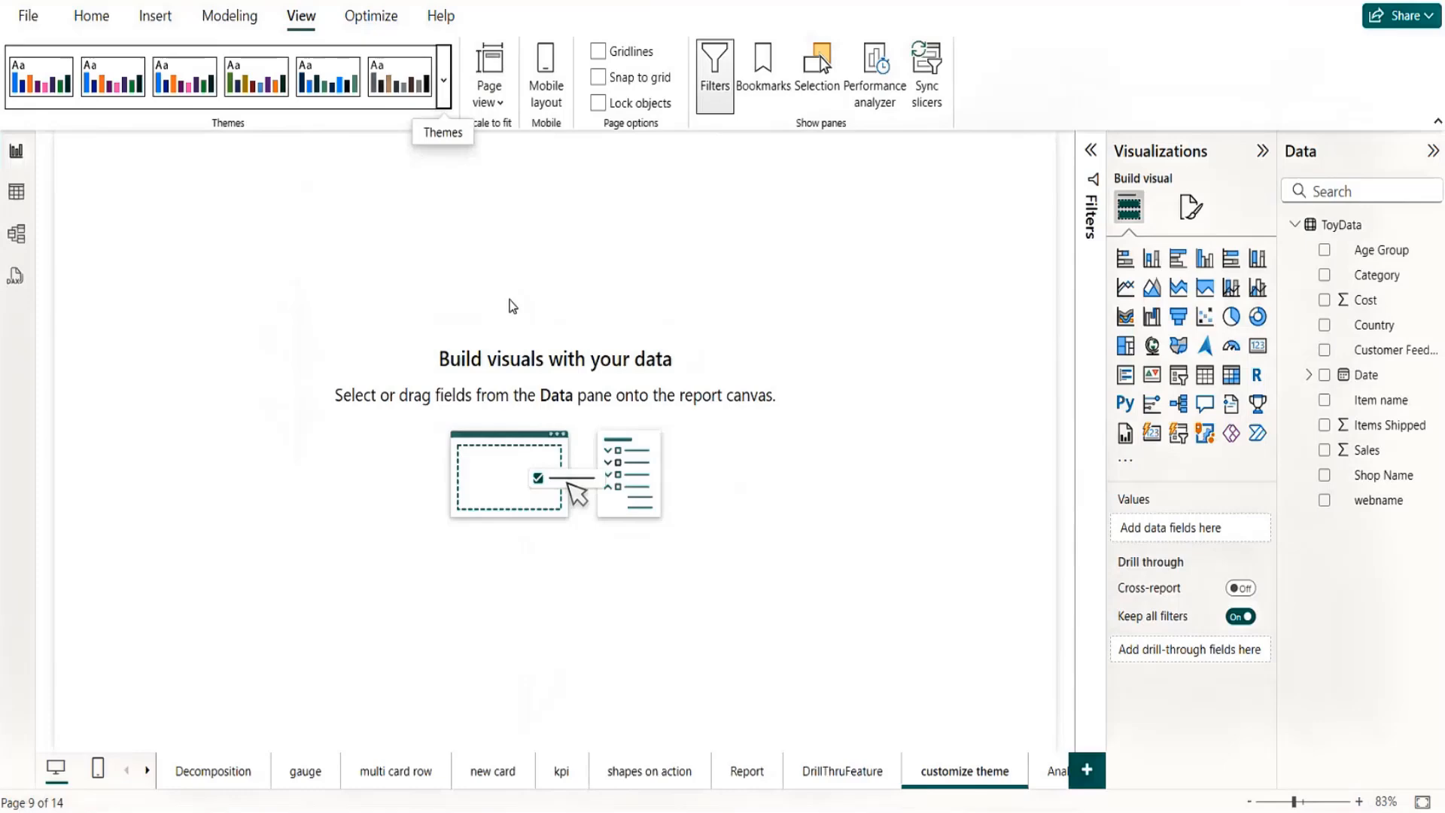
Add a card visual showing Cost in the upper-left area of the customize theme page
click(1258, 352)
drag(226, 307, 341, 348)
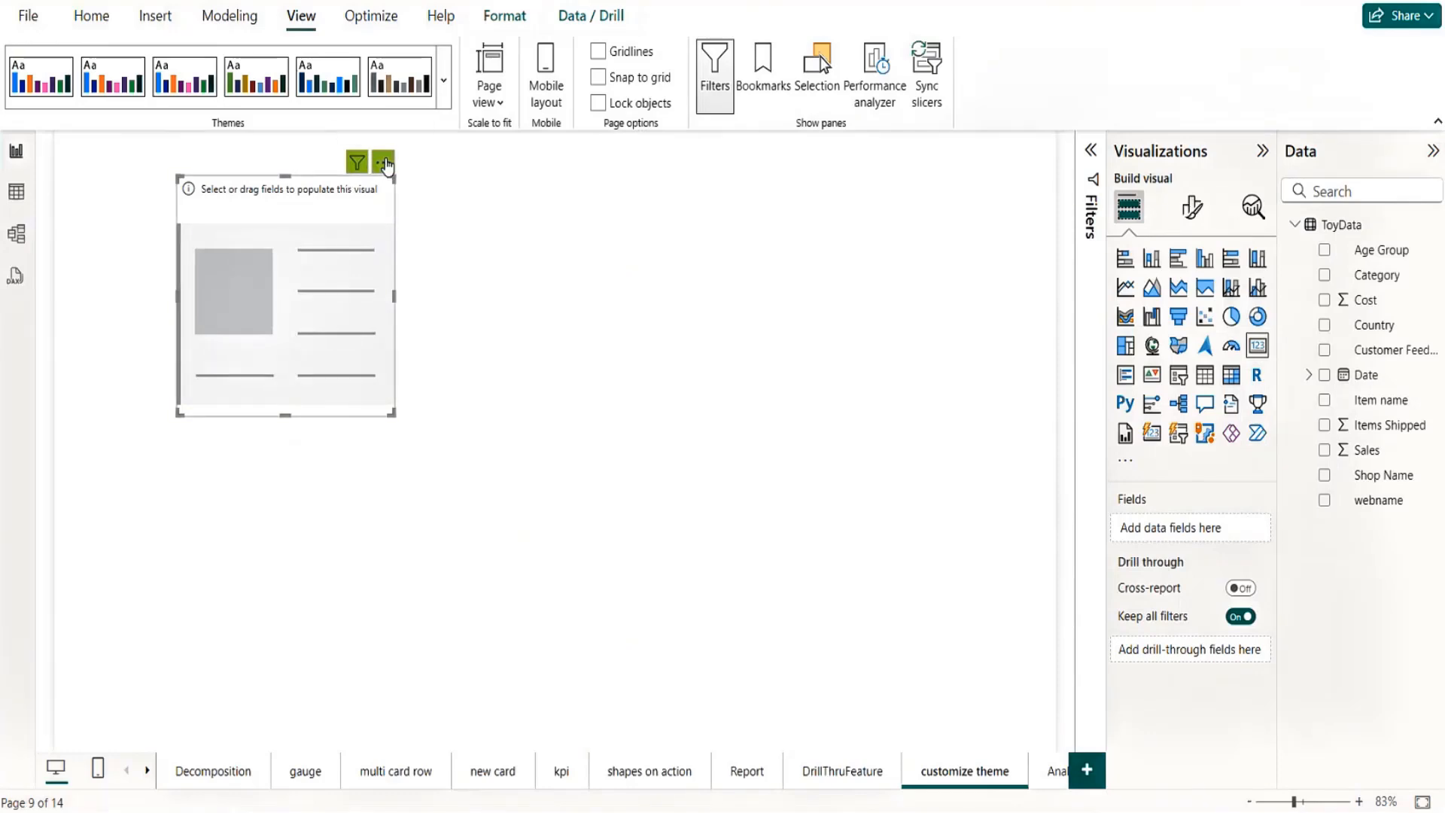
click(484, 488)
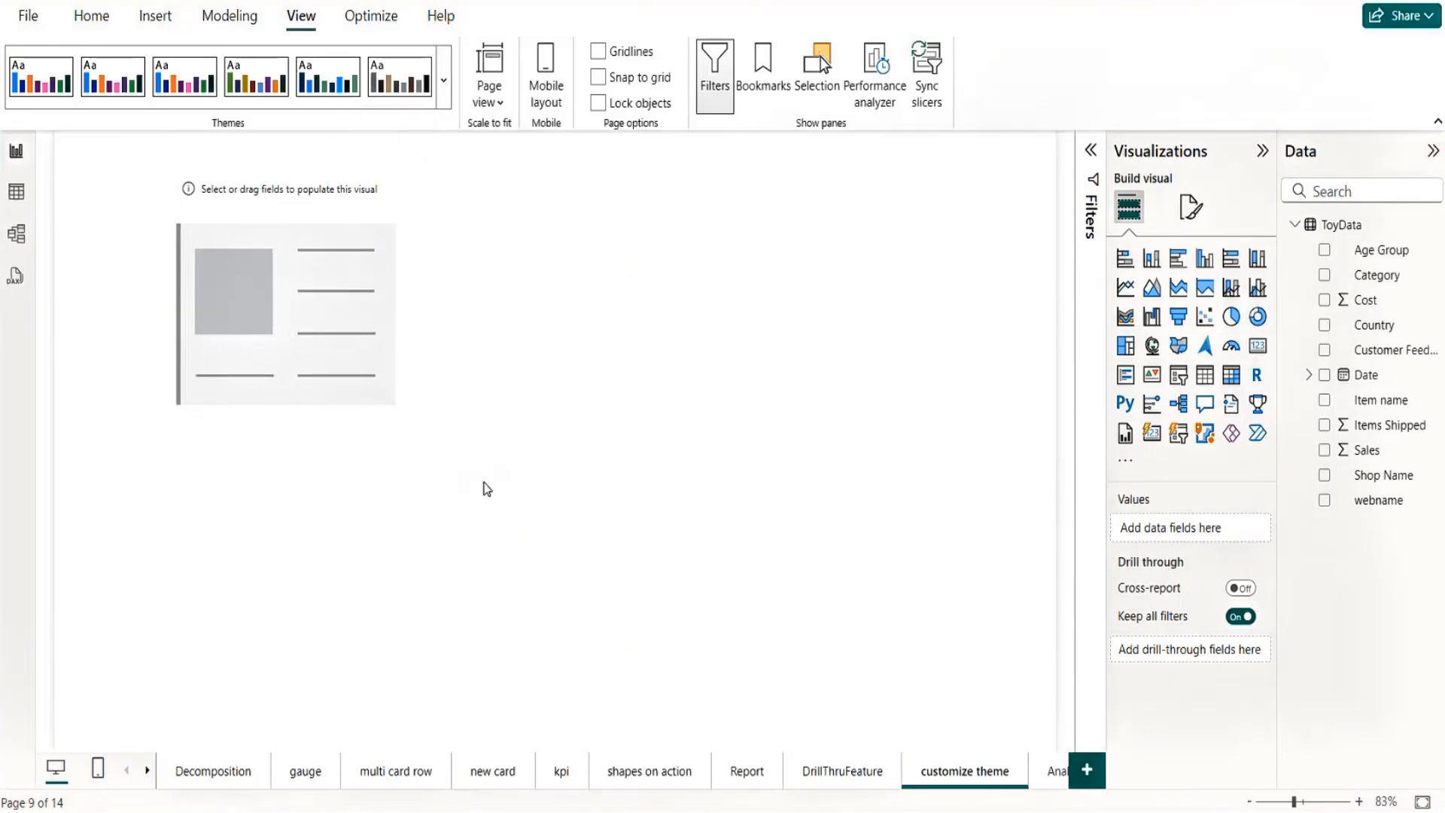
click(275, 300)
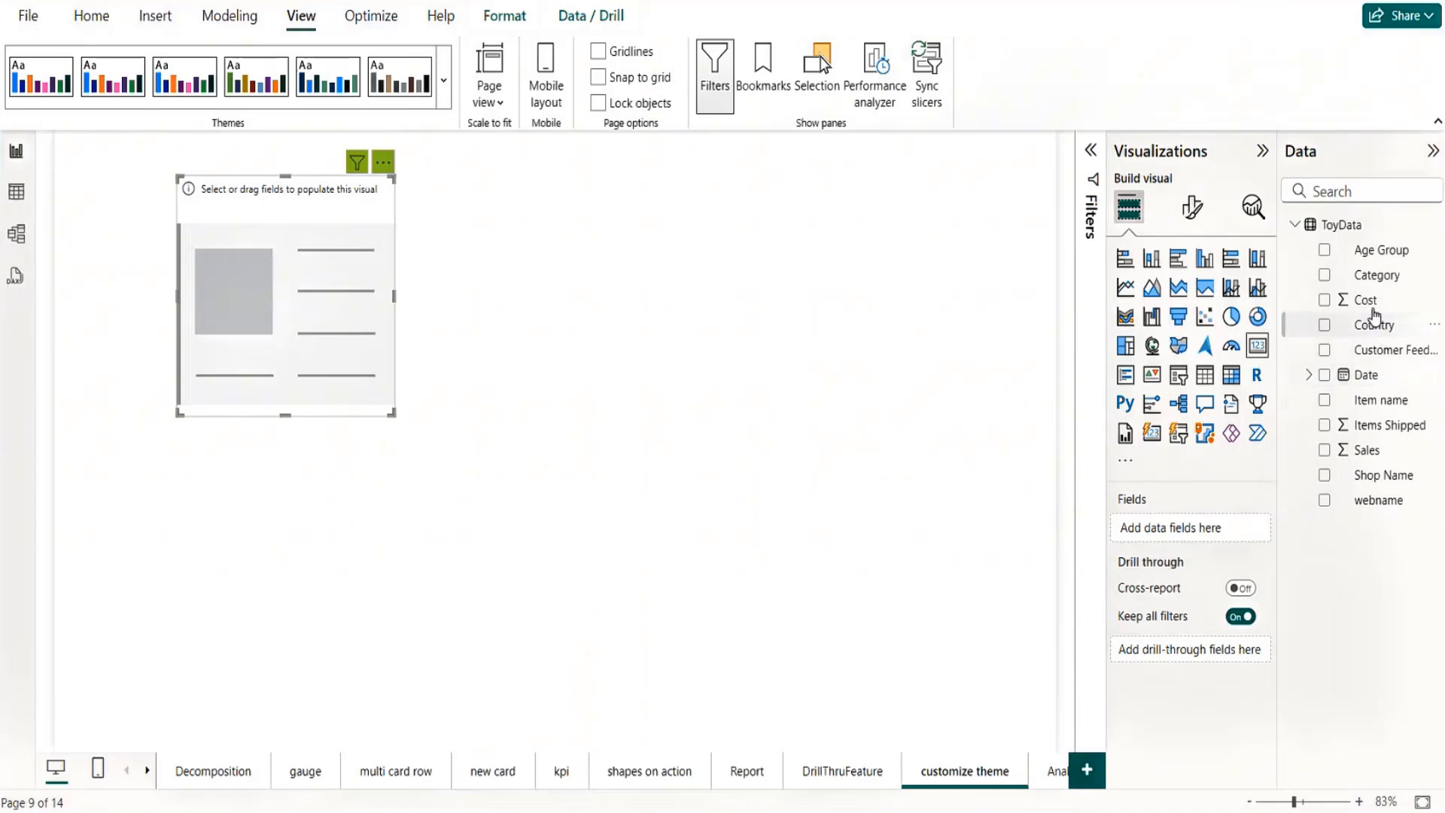
drag(1366, 299, 1172, 532)
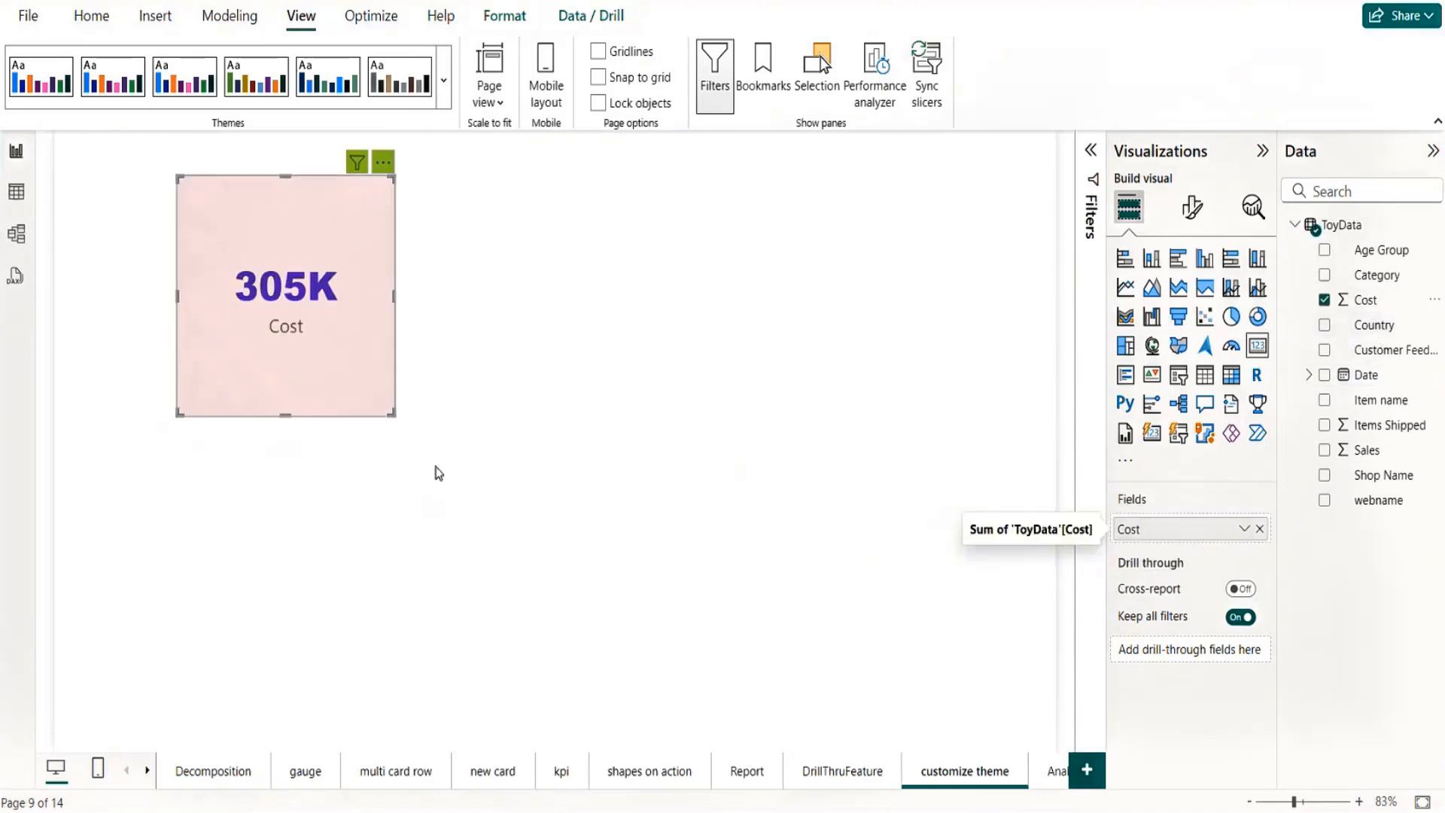
click(401, 566)
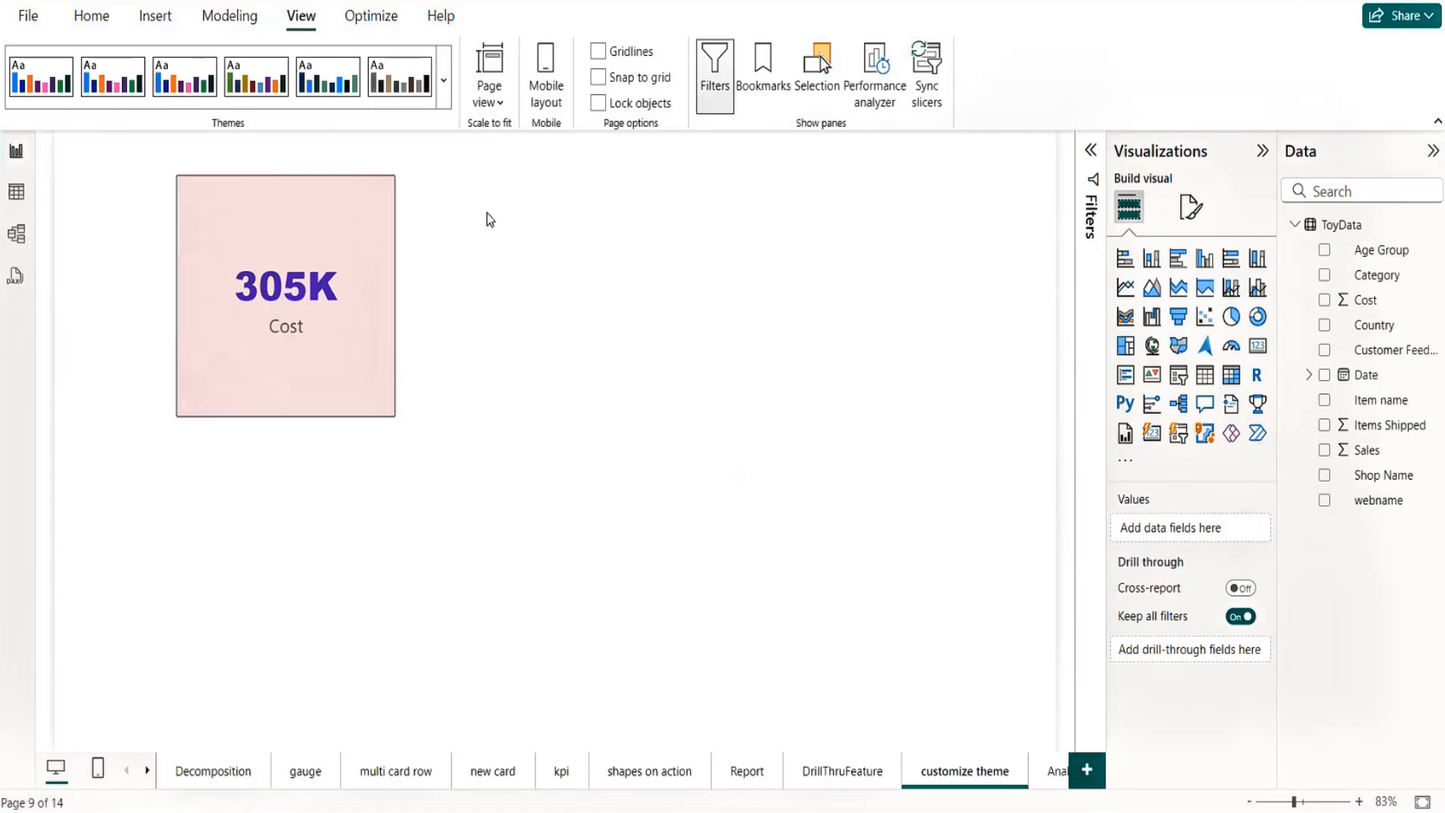
Review the current theme's text settings for cards and KPIs and for titles, leaving them as they are
click(445, 101)
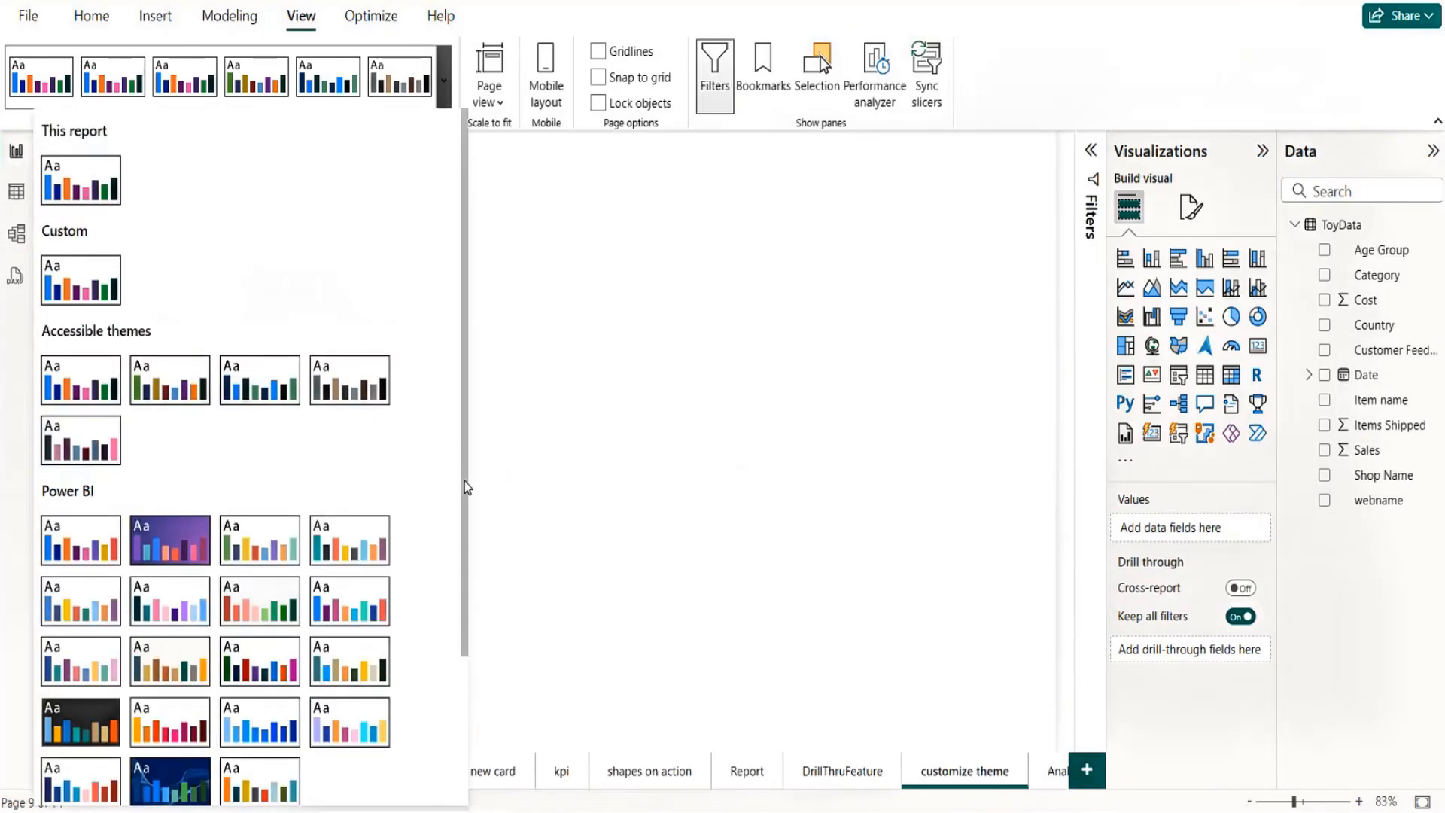
scroll(444, 617, down, 3)
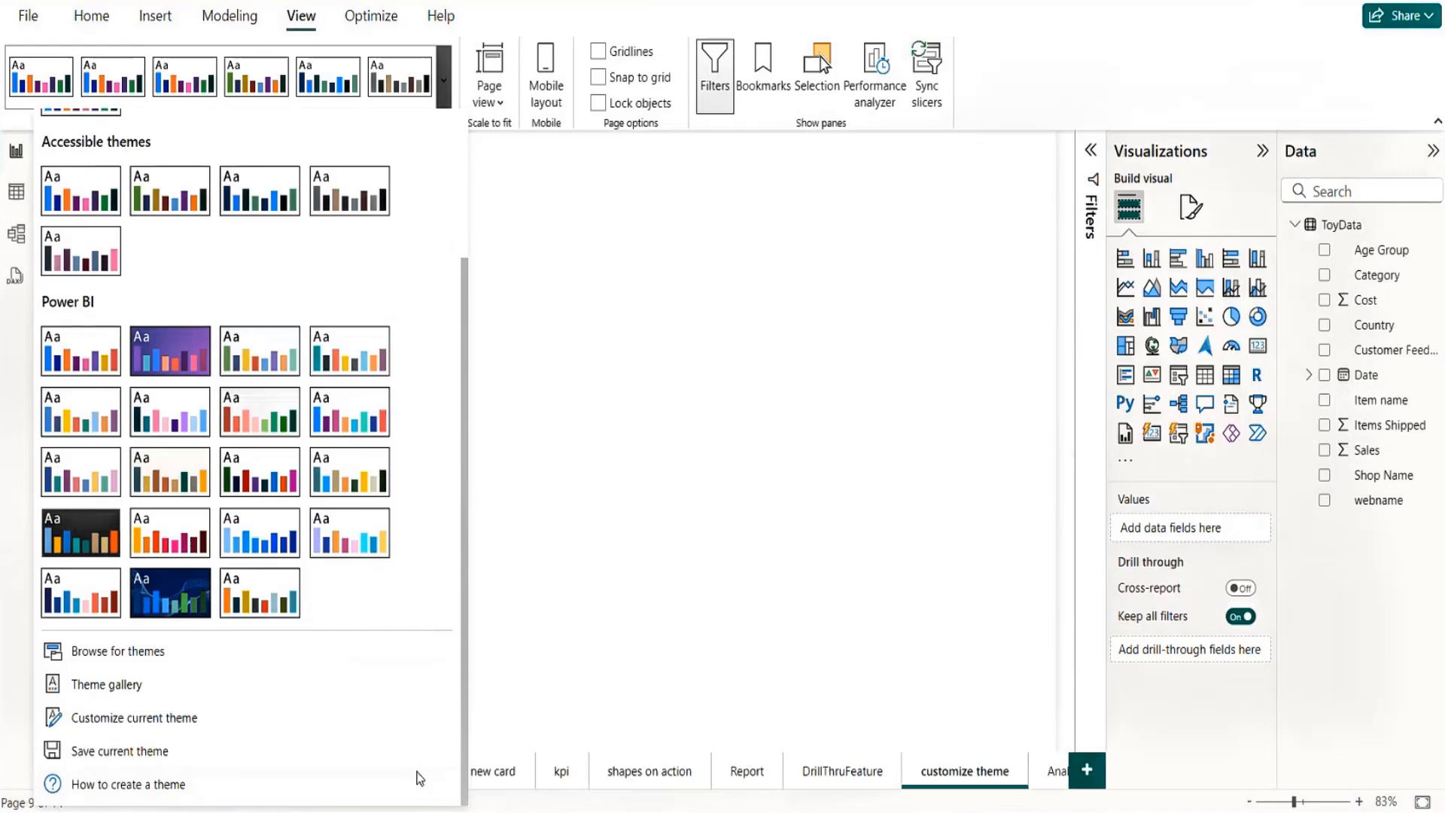
click(162, 719)
click(417, 197)
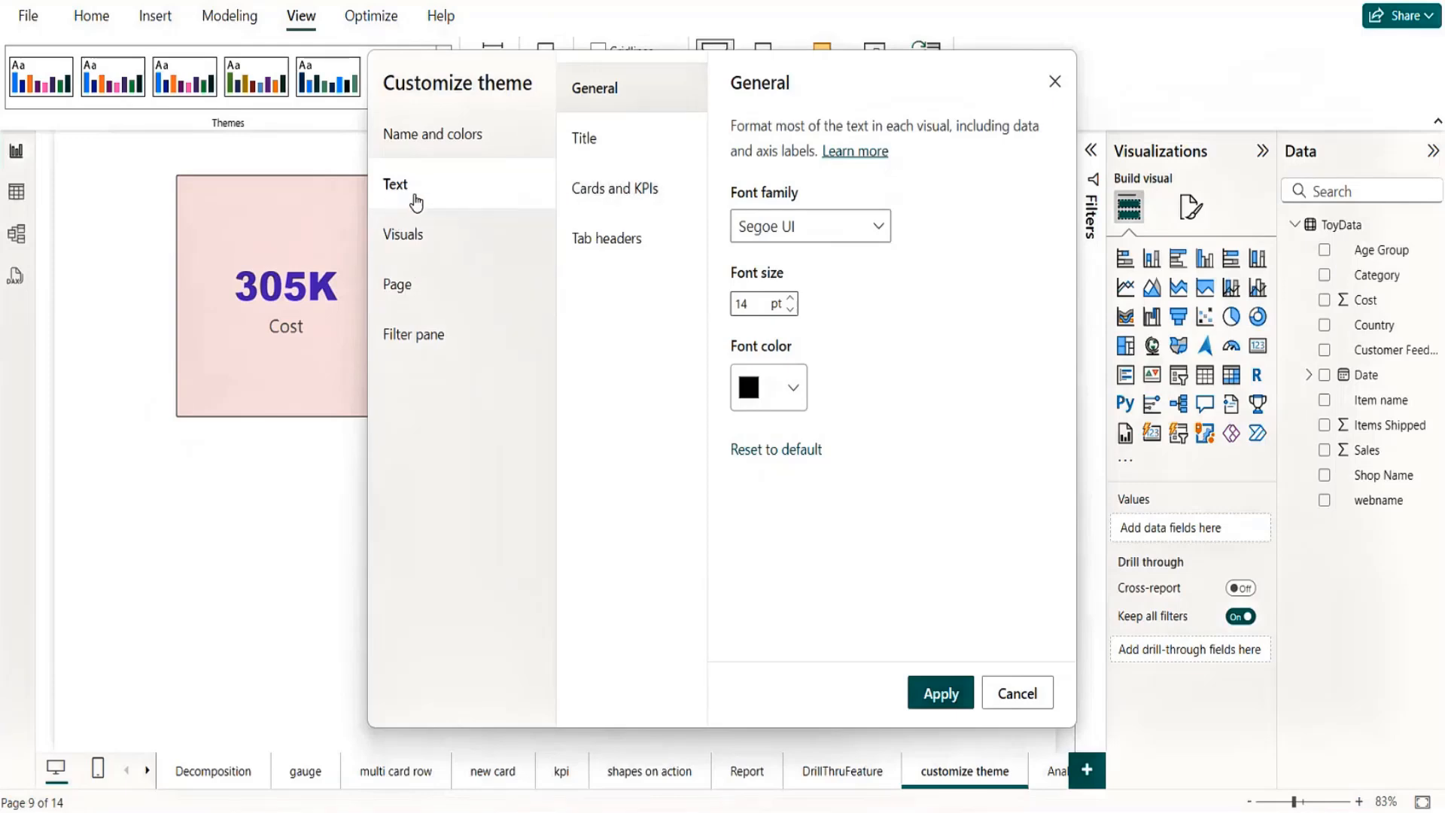
click(565, 197)
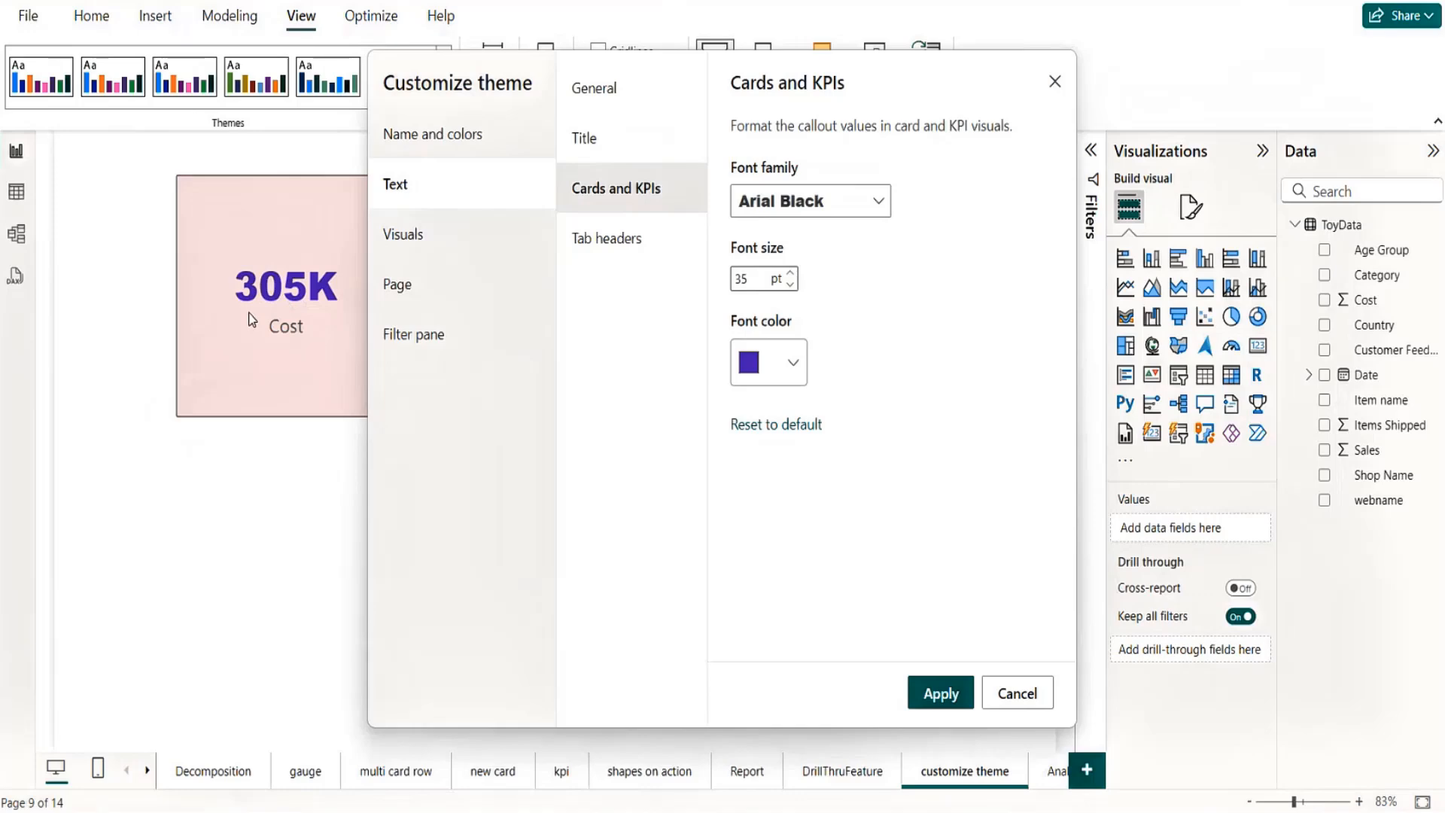
click(588, 139)
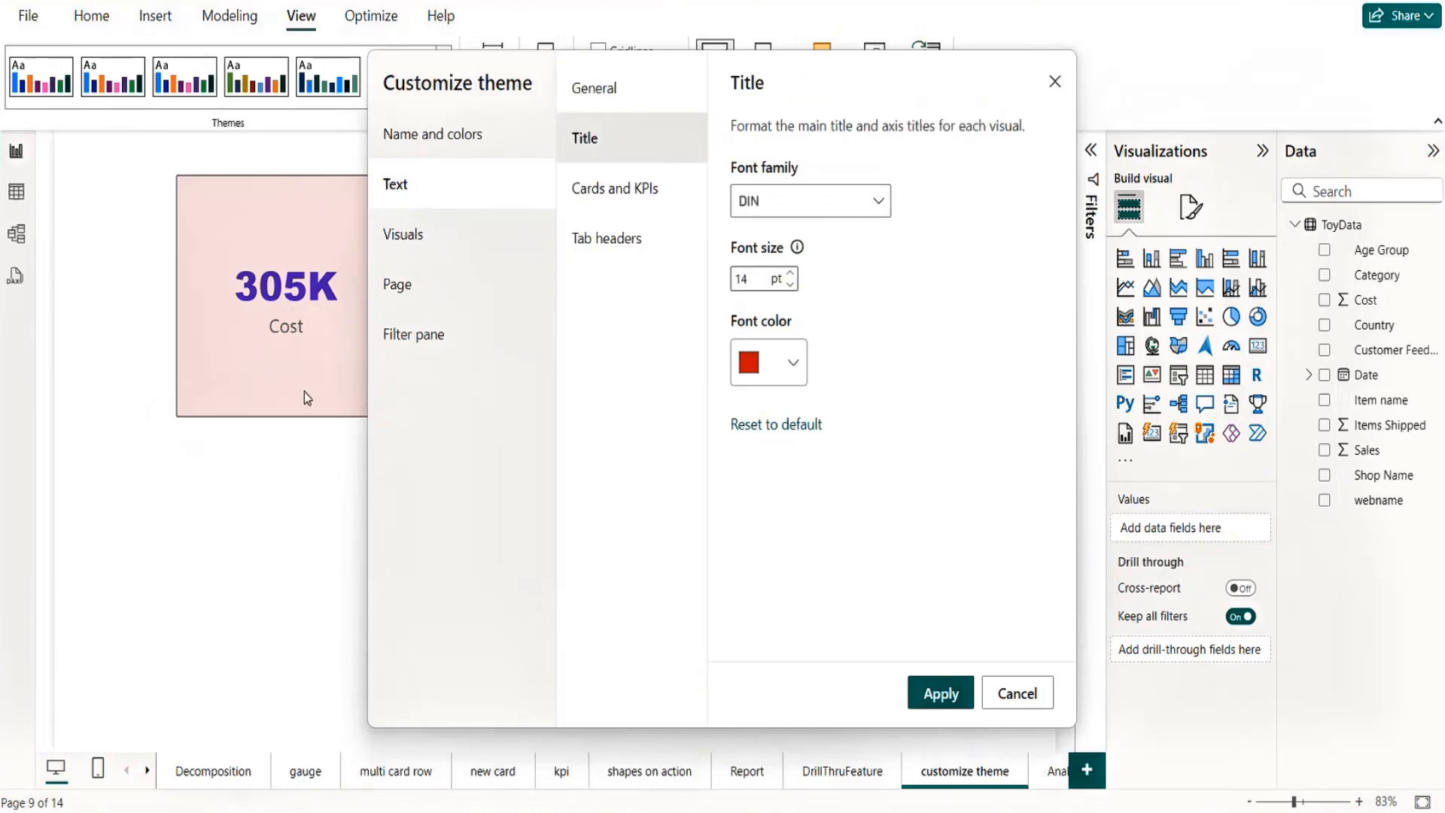
click(1016, 693)
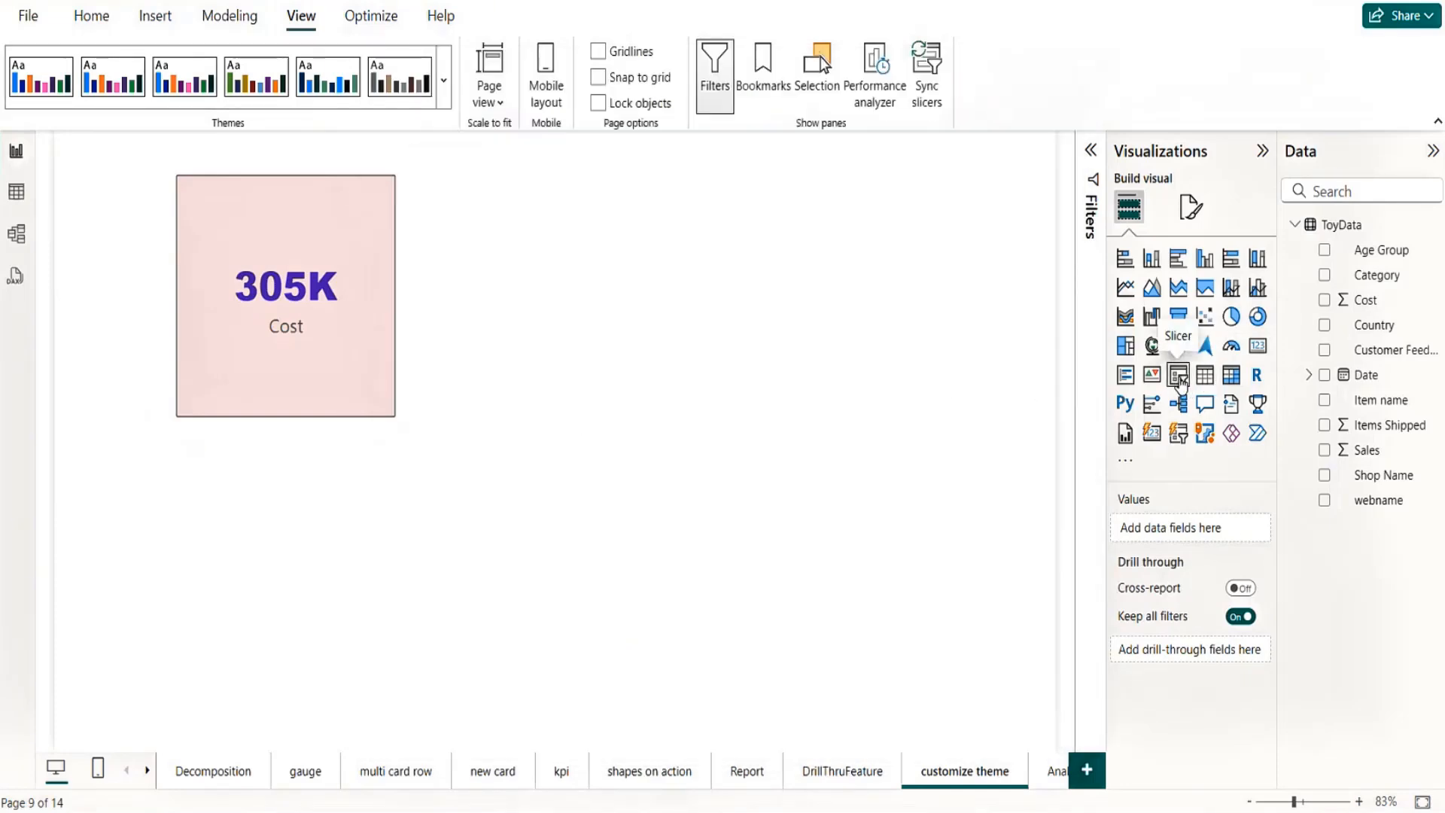
Add a table with the Country and Items Shipped columns beside the card and enlarge it
drag(1204, 375, 729, 260)
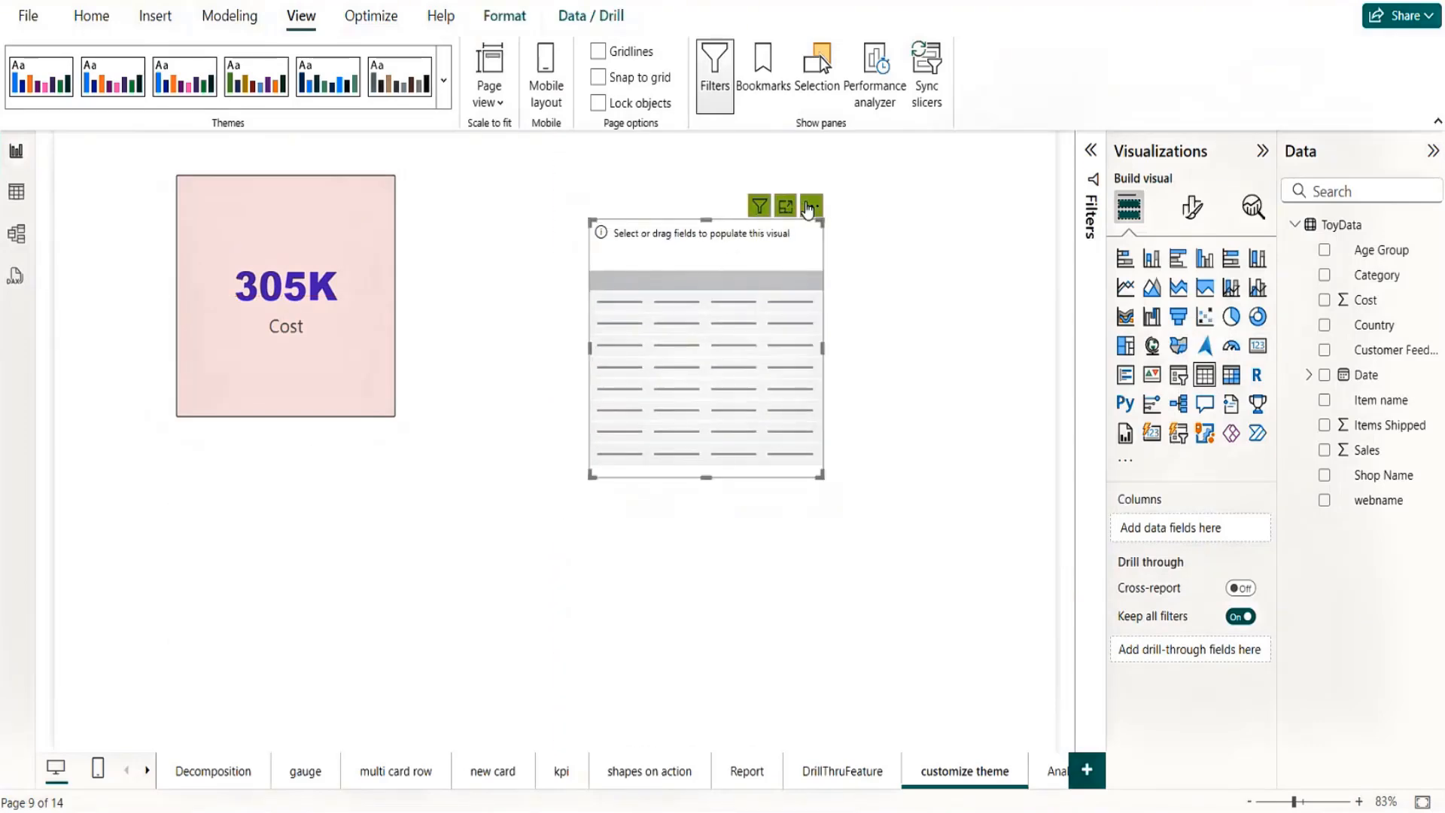
drag(1374, 324, 1176, 530)
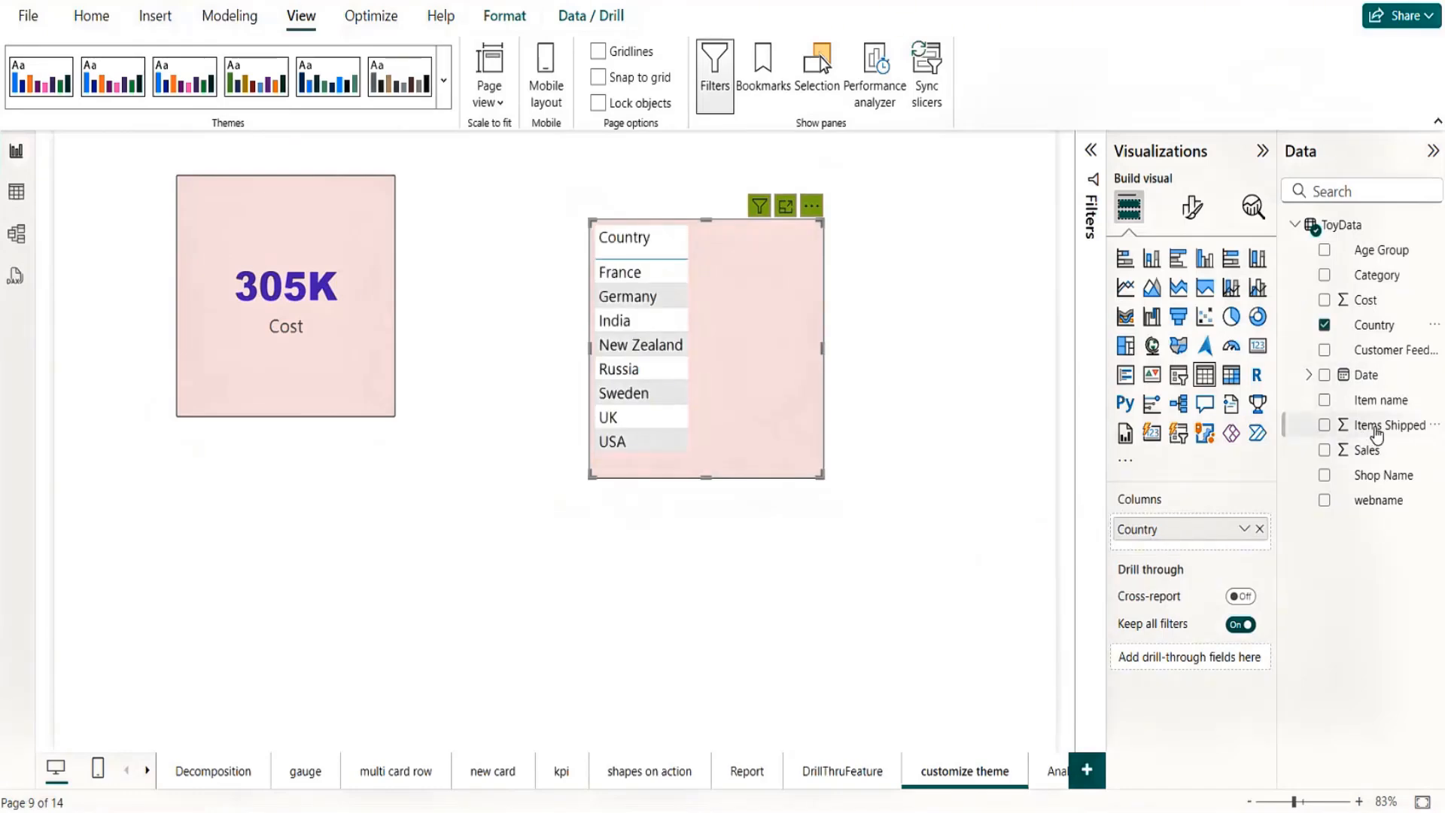
drag(1376, 435, 1186, 553)
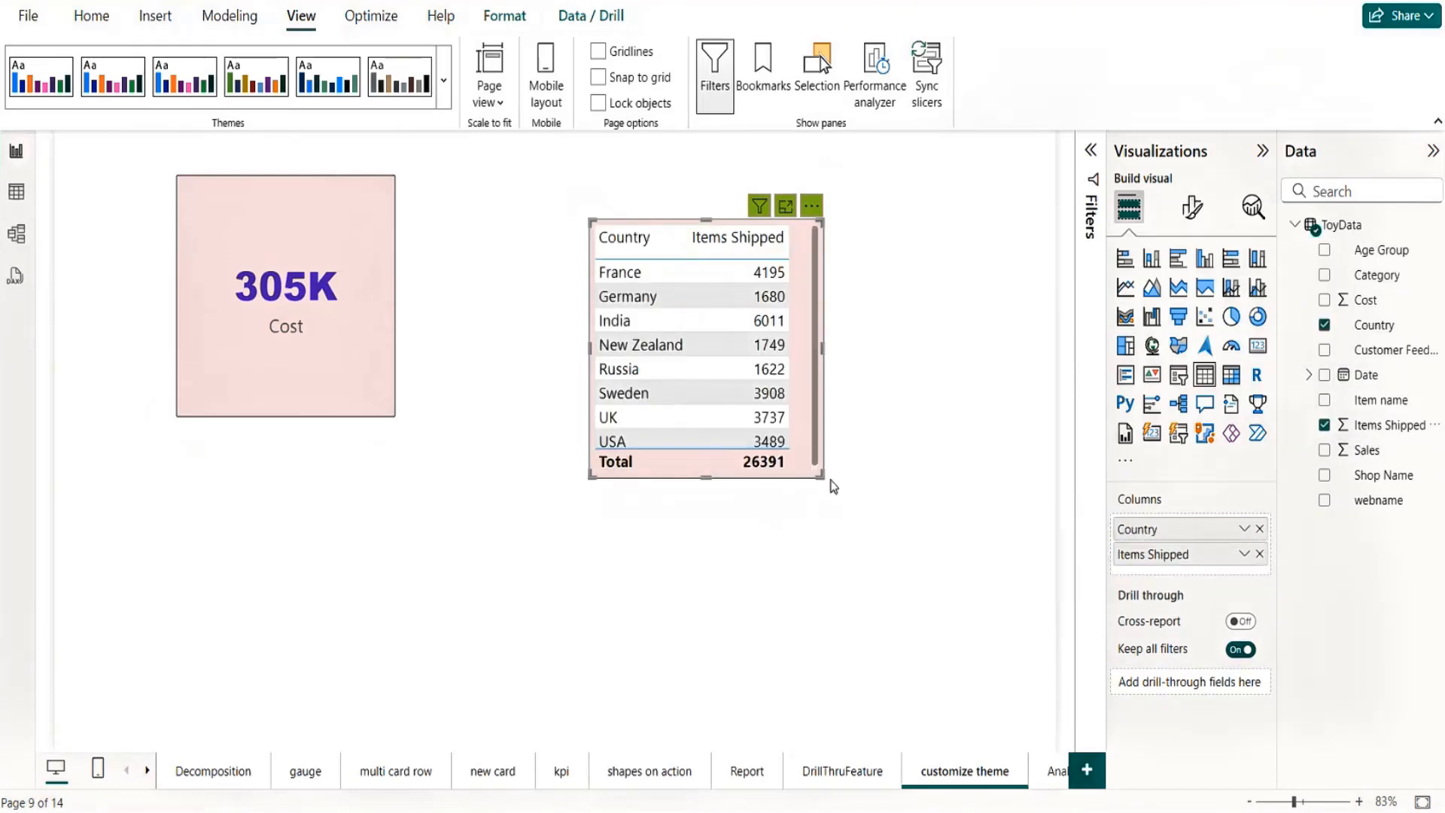
drag(822, 474, 1007, 531)
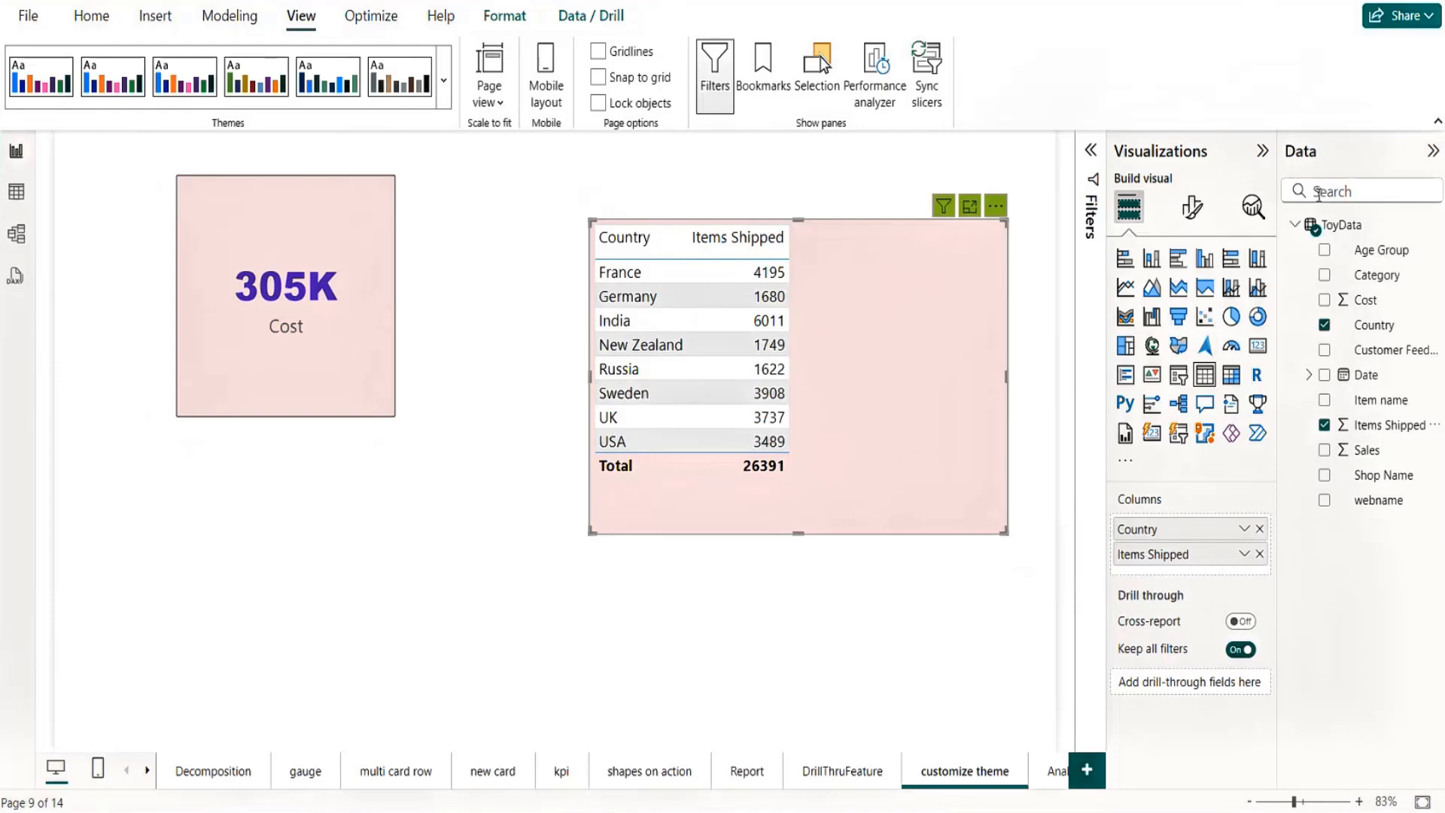
Give the table the title "test" and move it so its top edge is level with the card
click(1192, 207)
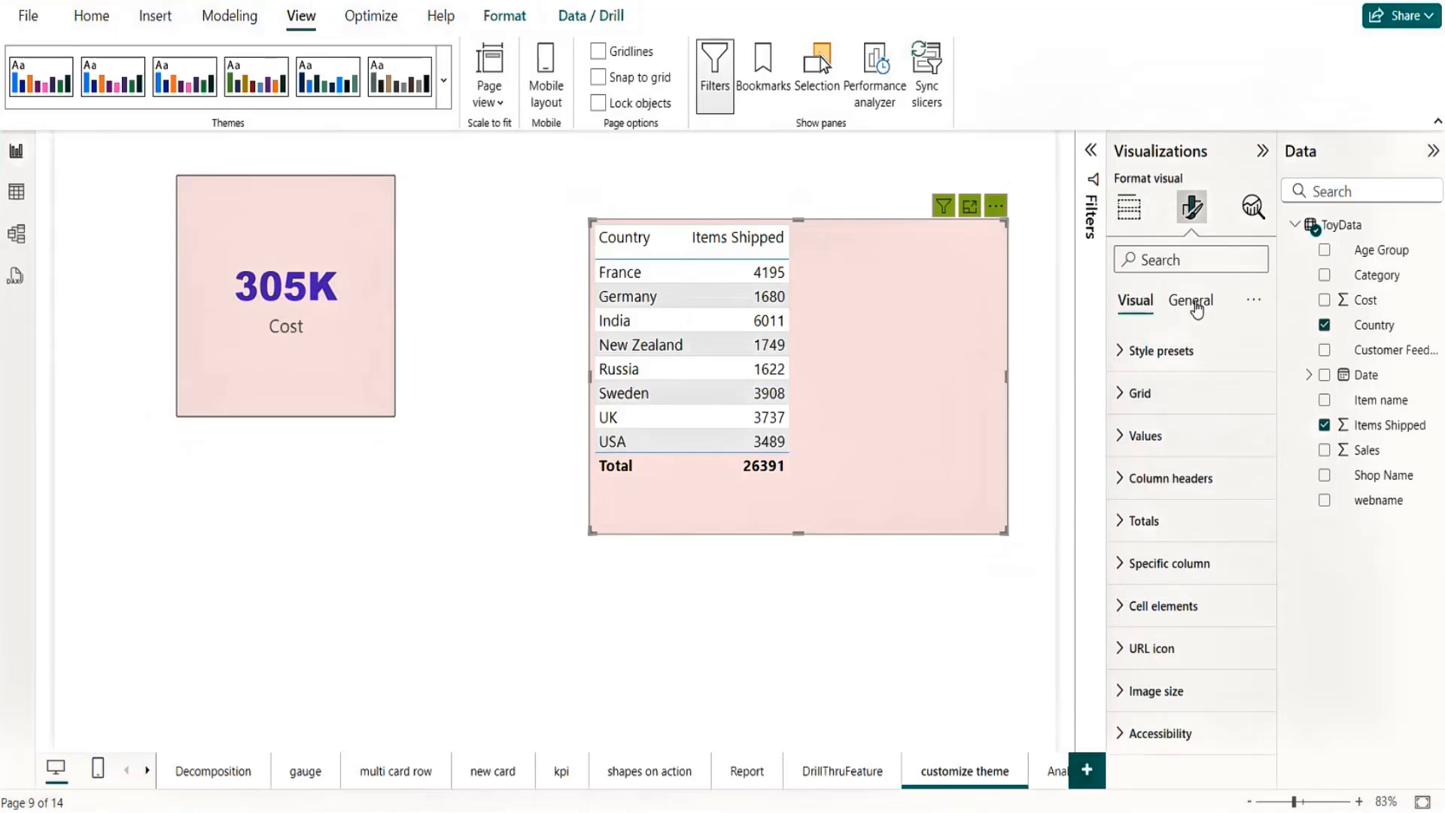
click(1197, 309)
click(1259, 399)
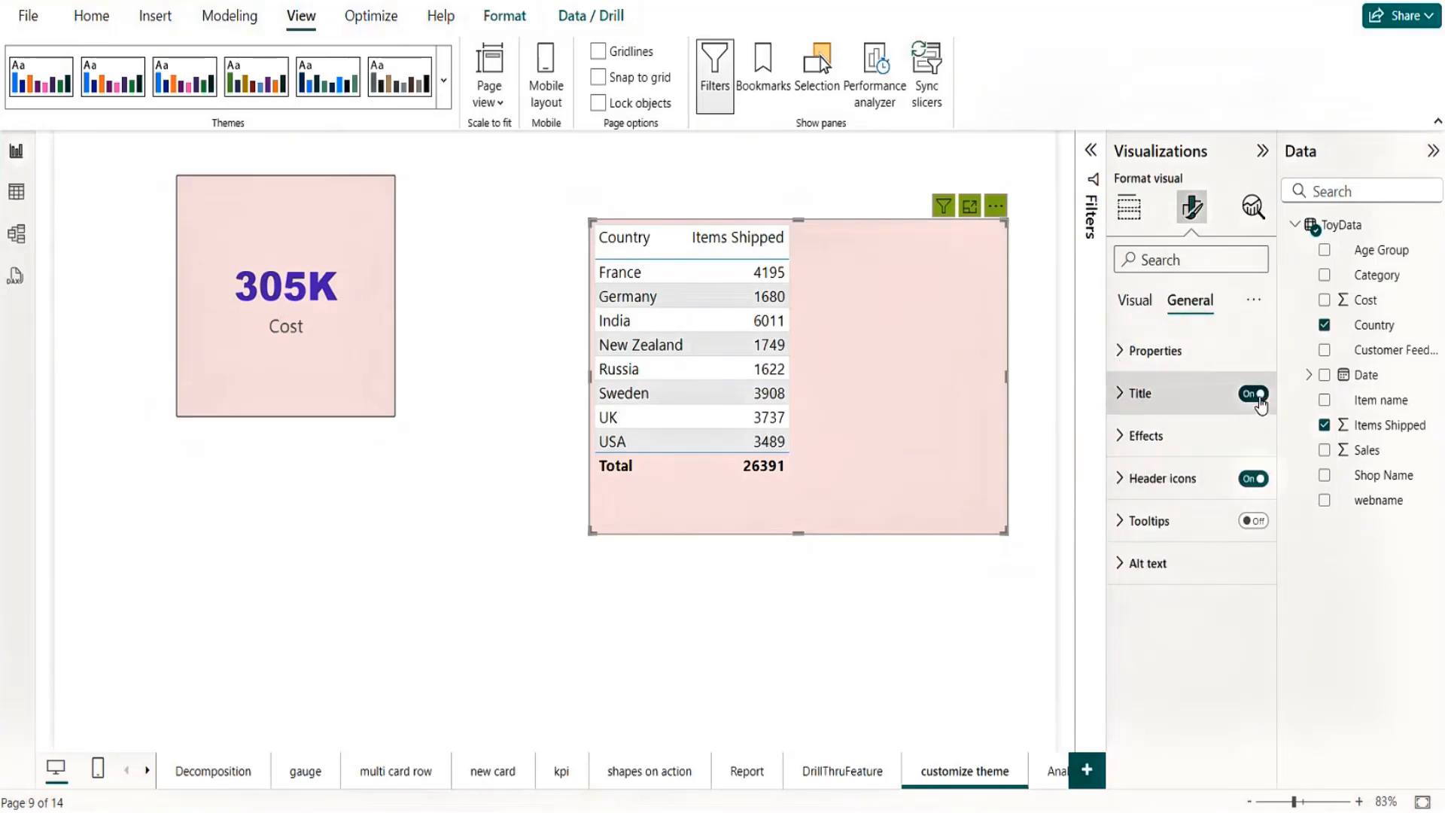
click(1127, 393)
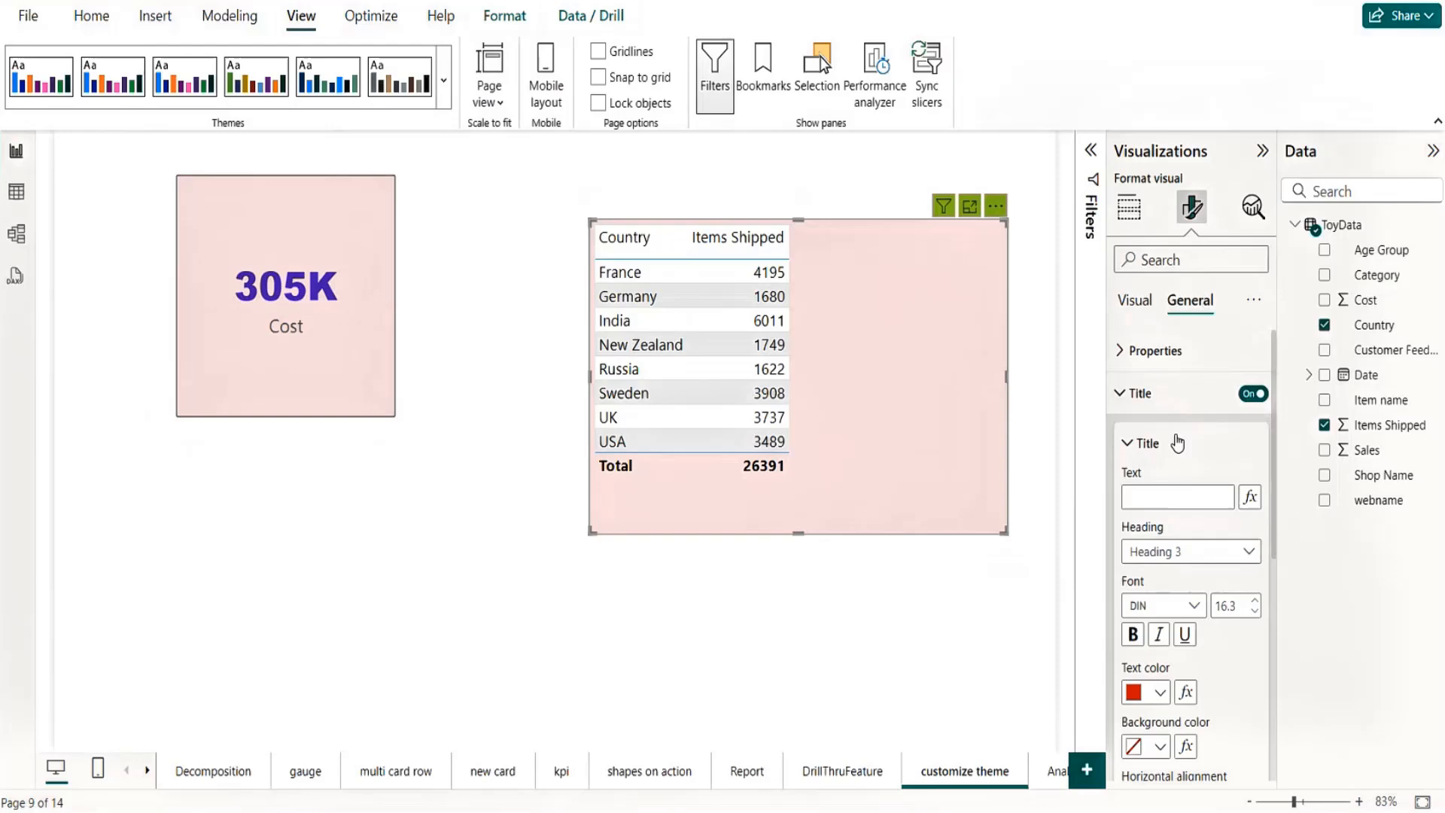
click(1156, 501)
text(test)
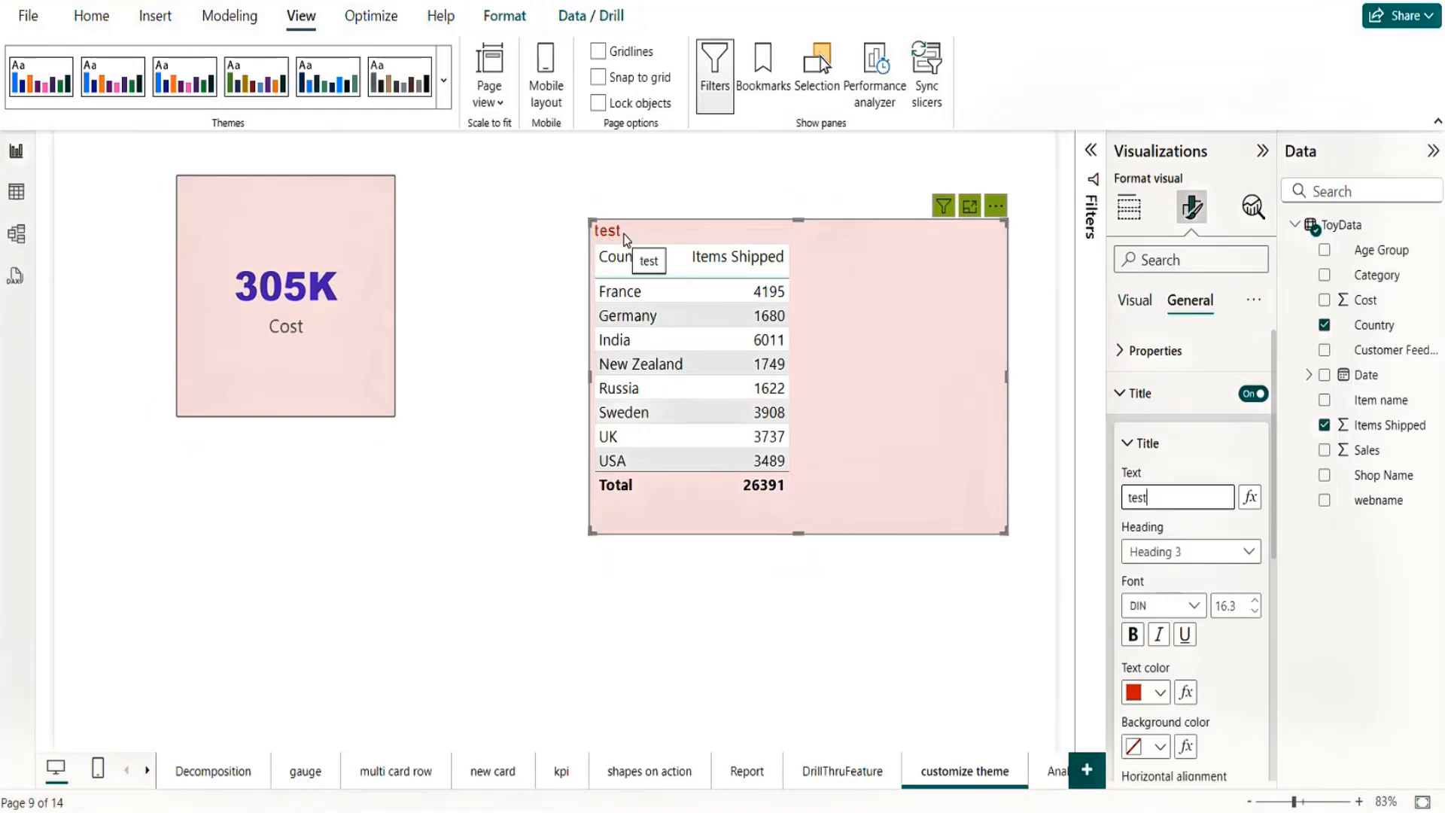
click(569, 190)
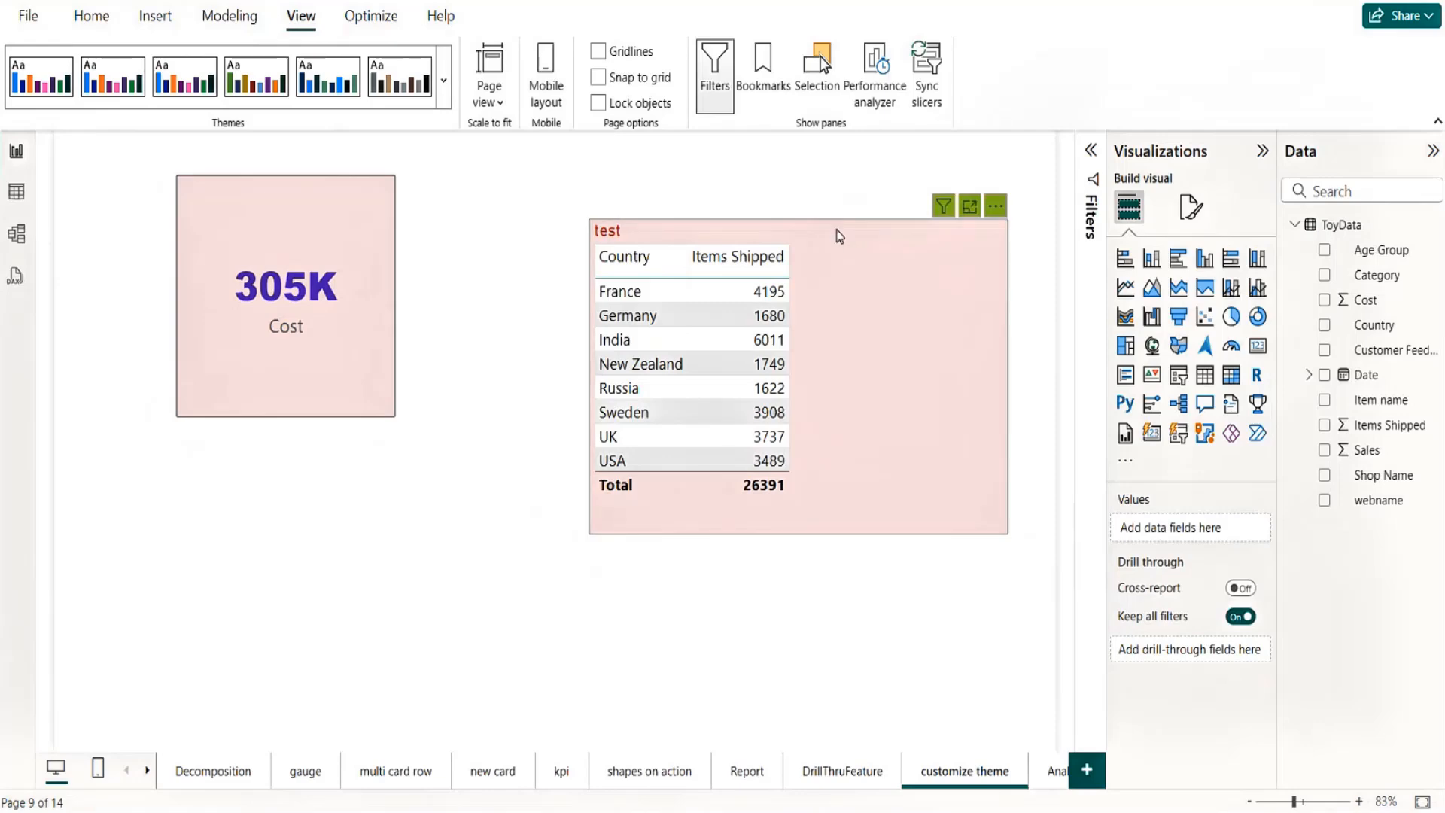
click(891, 250)
drag(891, 250, 858, 213)
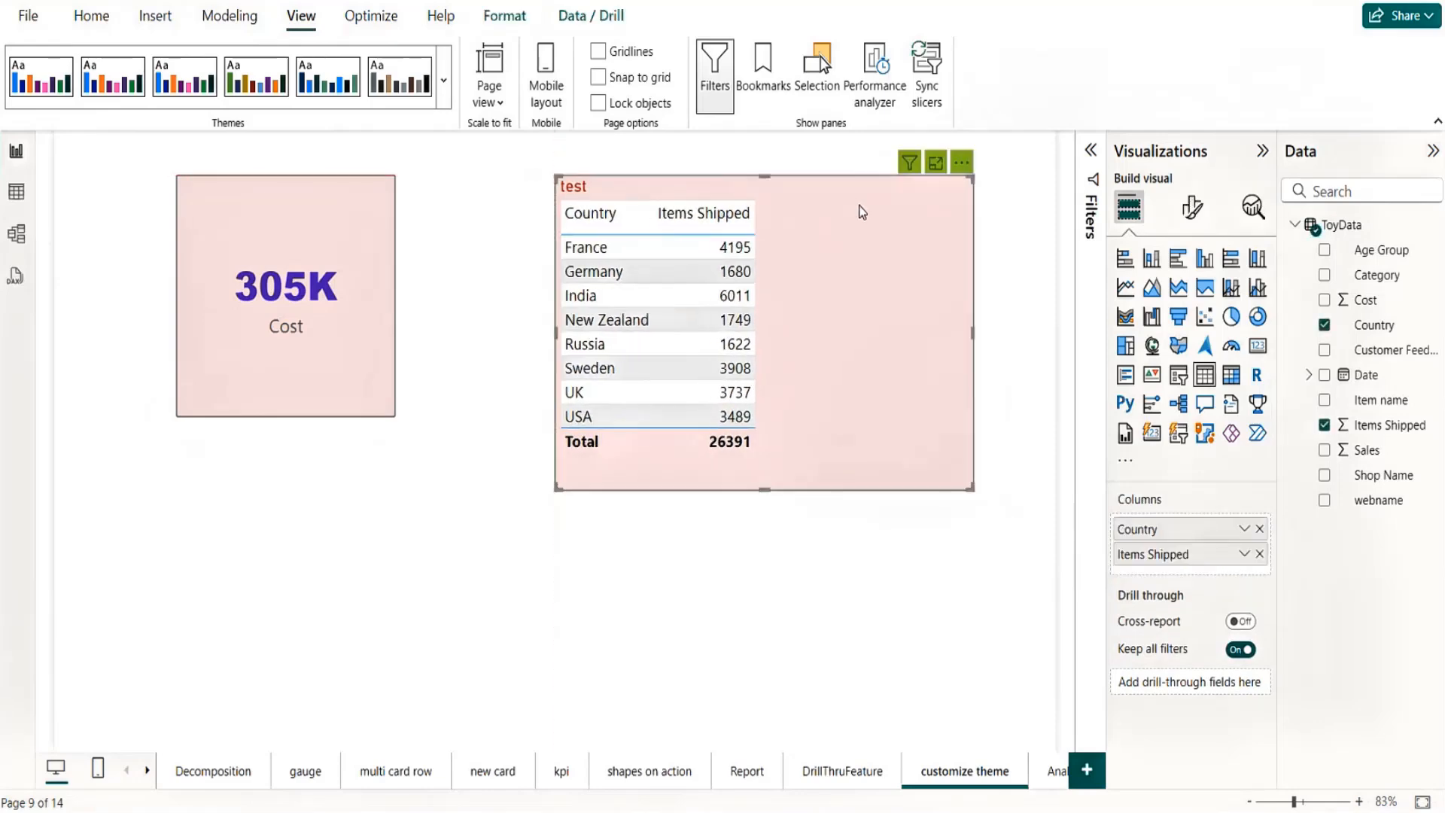
On the Analytical pane page, add a clustered column chart with Age Group on the X-axis and Items Shipped on the Y-axis
click(1056, 772)
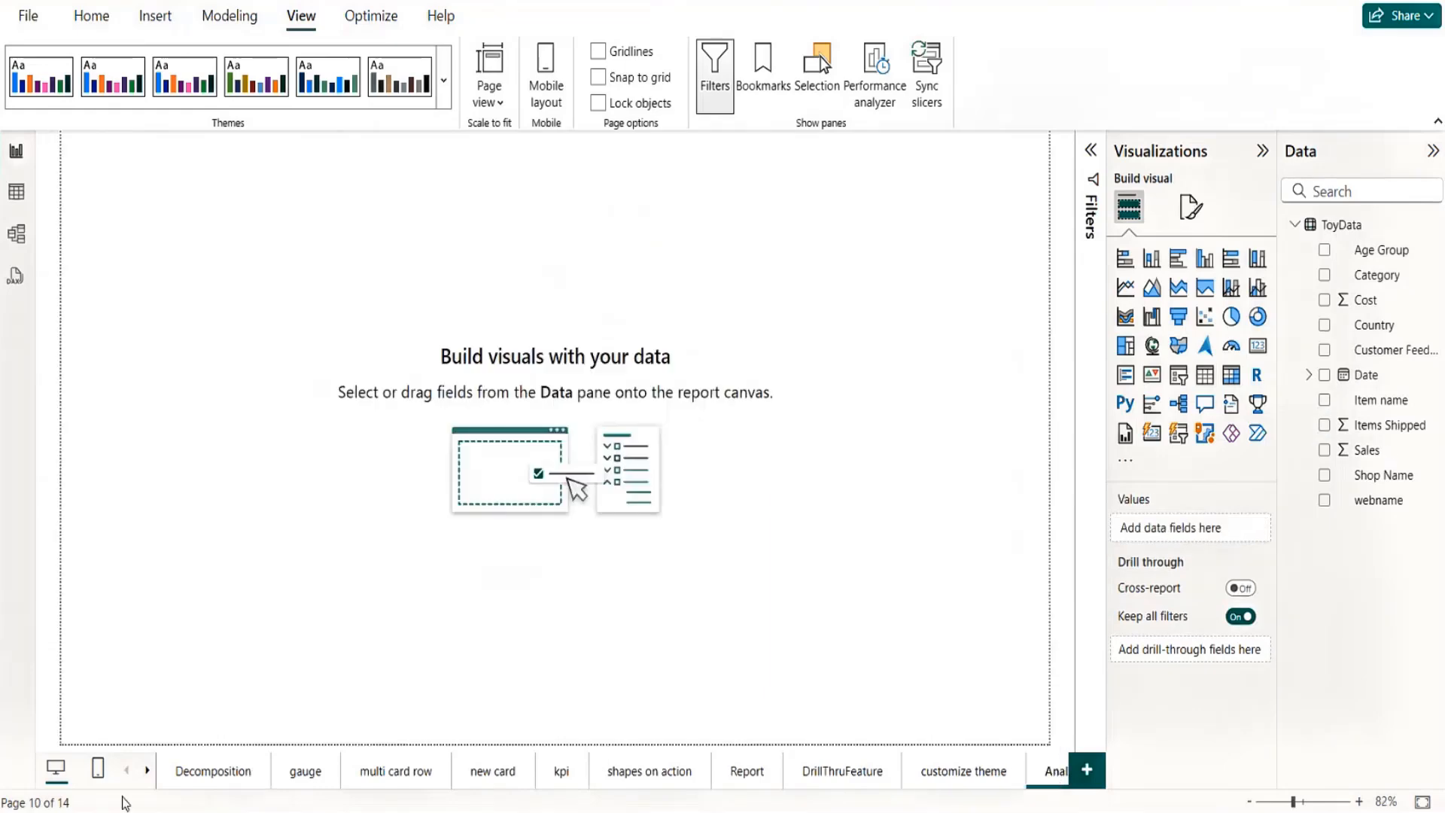
click(147, 770)
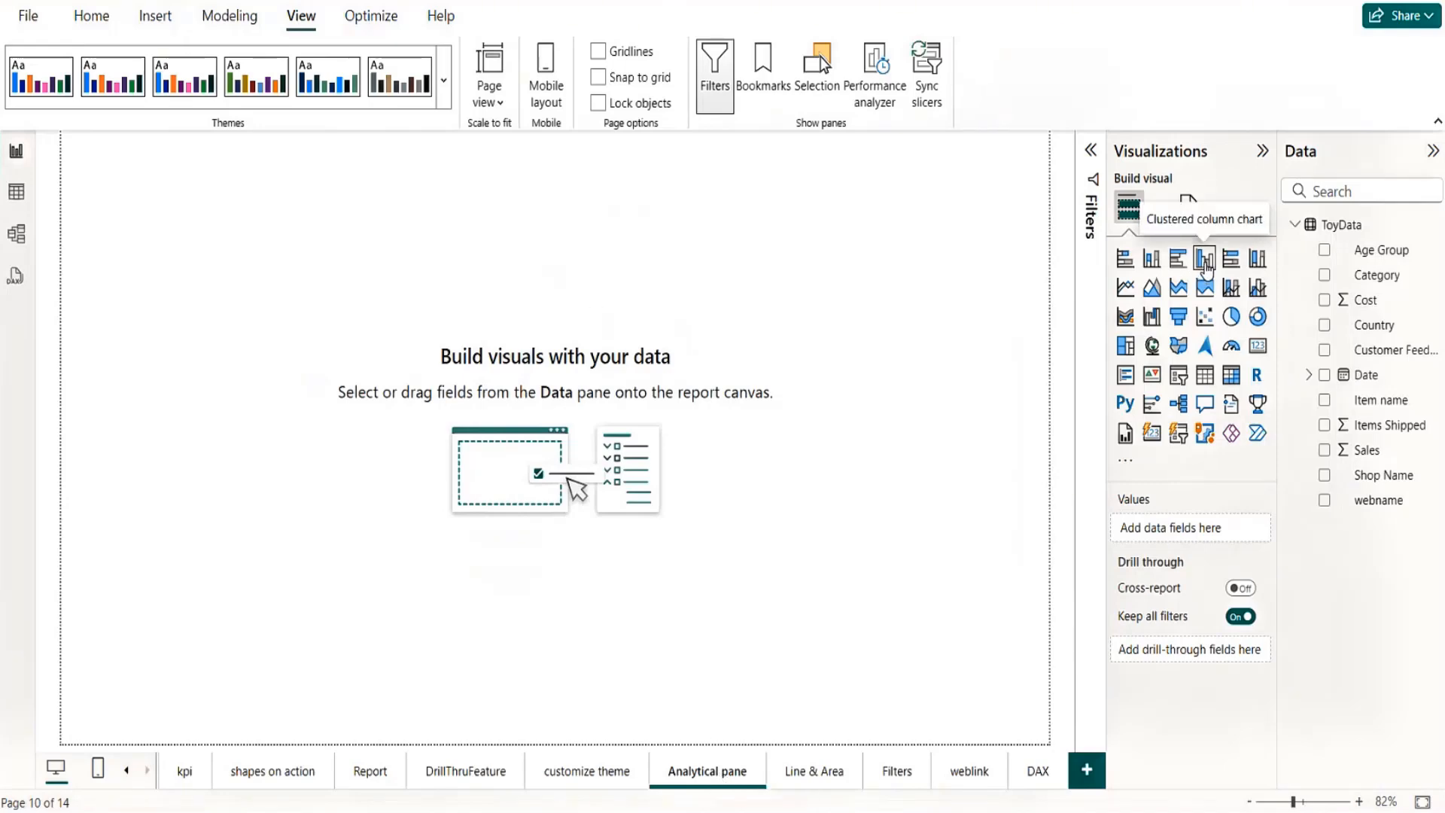
click(1205, 259)
drag(190, 291, 482, 445)
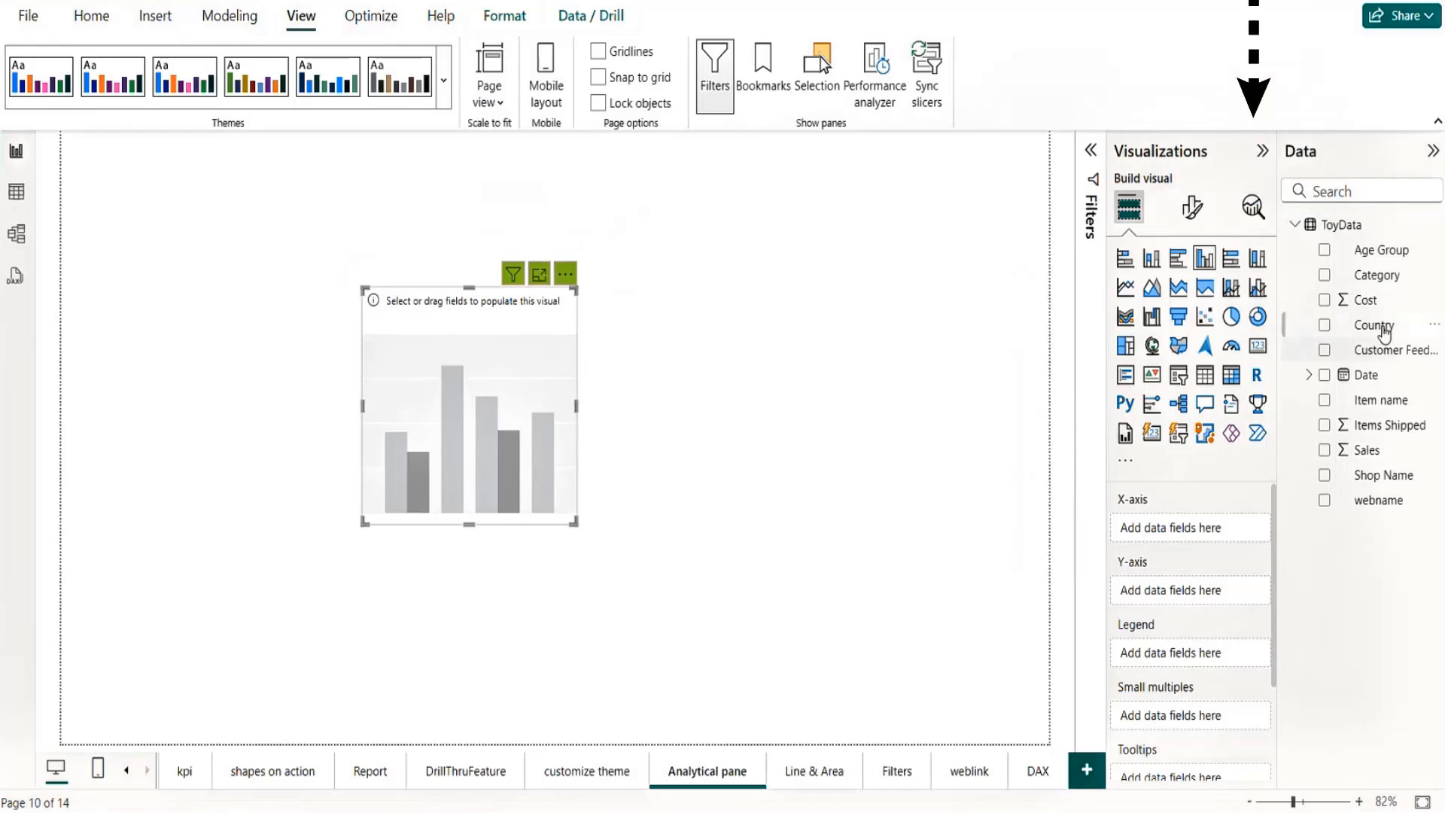
click(1325, 251)
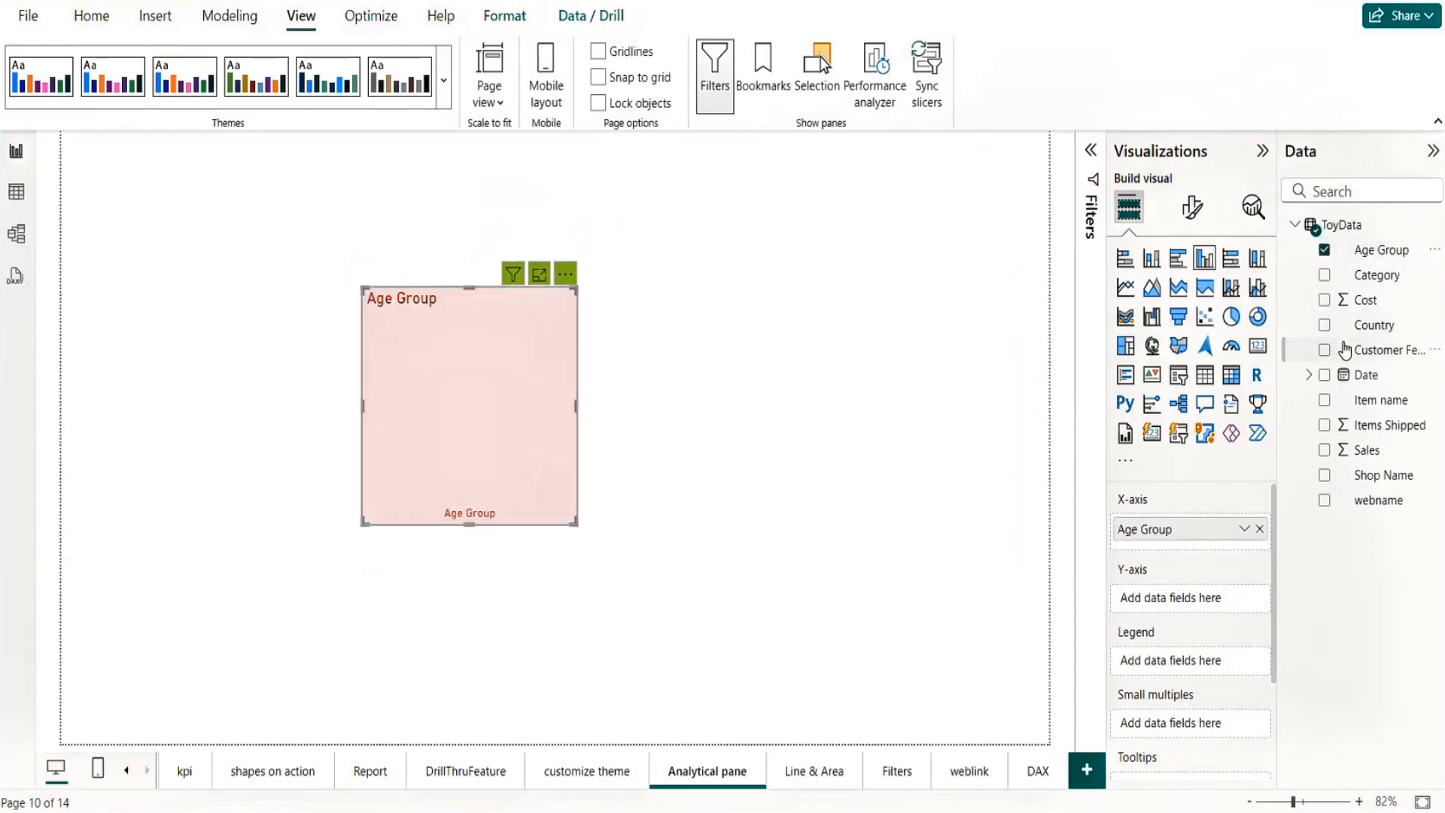
click(1325, 425)
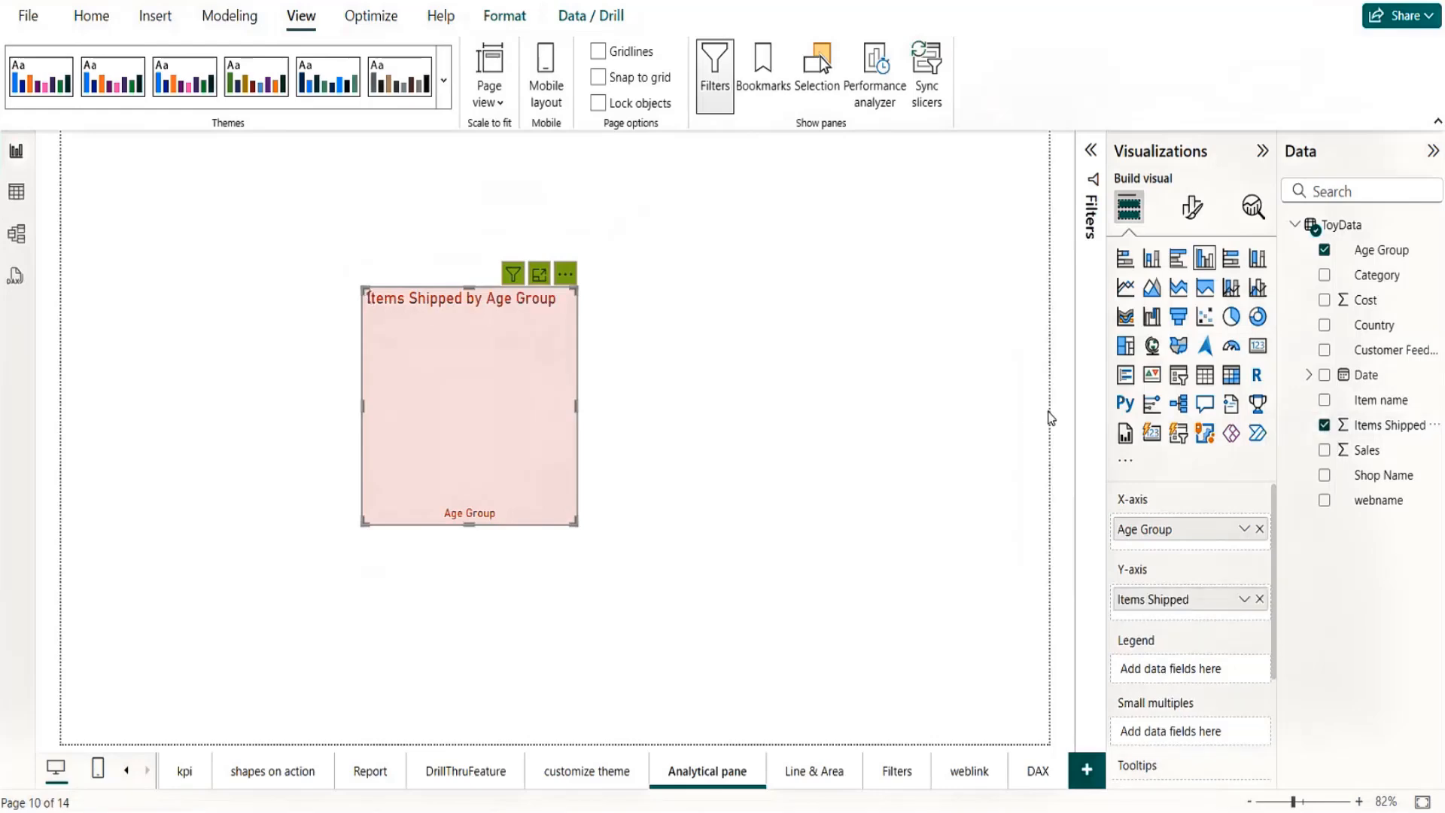
Enlarge the column chart in width and height and reposition it on the page
drag(578, 408, 810, 430)
drag(587, 524, 590, 616)
drag(742, 360, 665, 335)
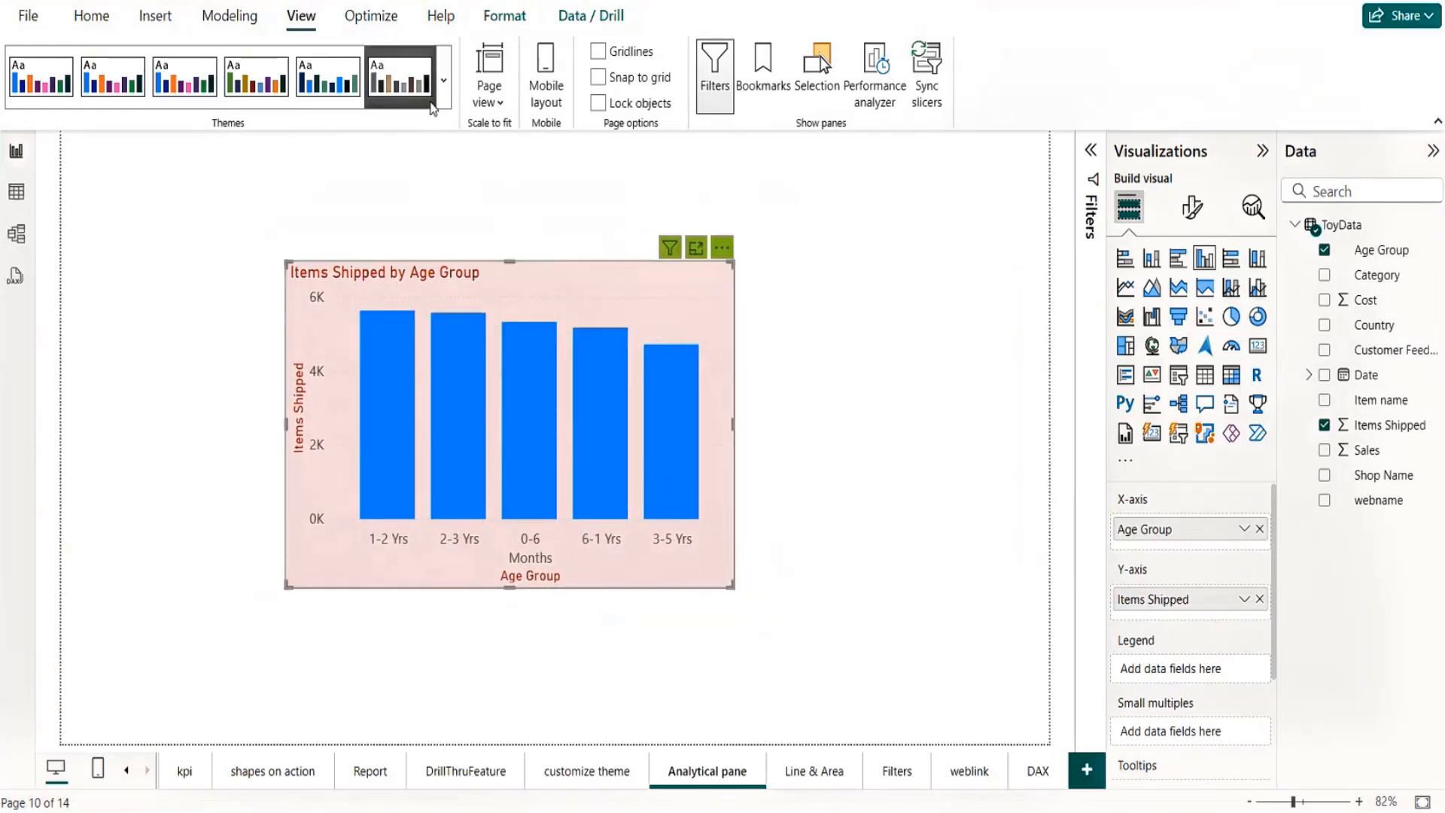
Switch the report to the first of the accessible themes, and widen and reposition the column chart
click(443, 81)
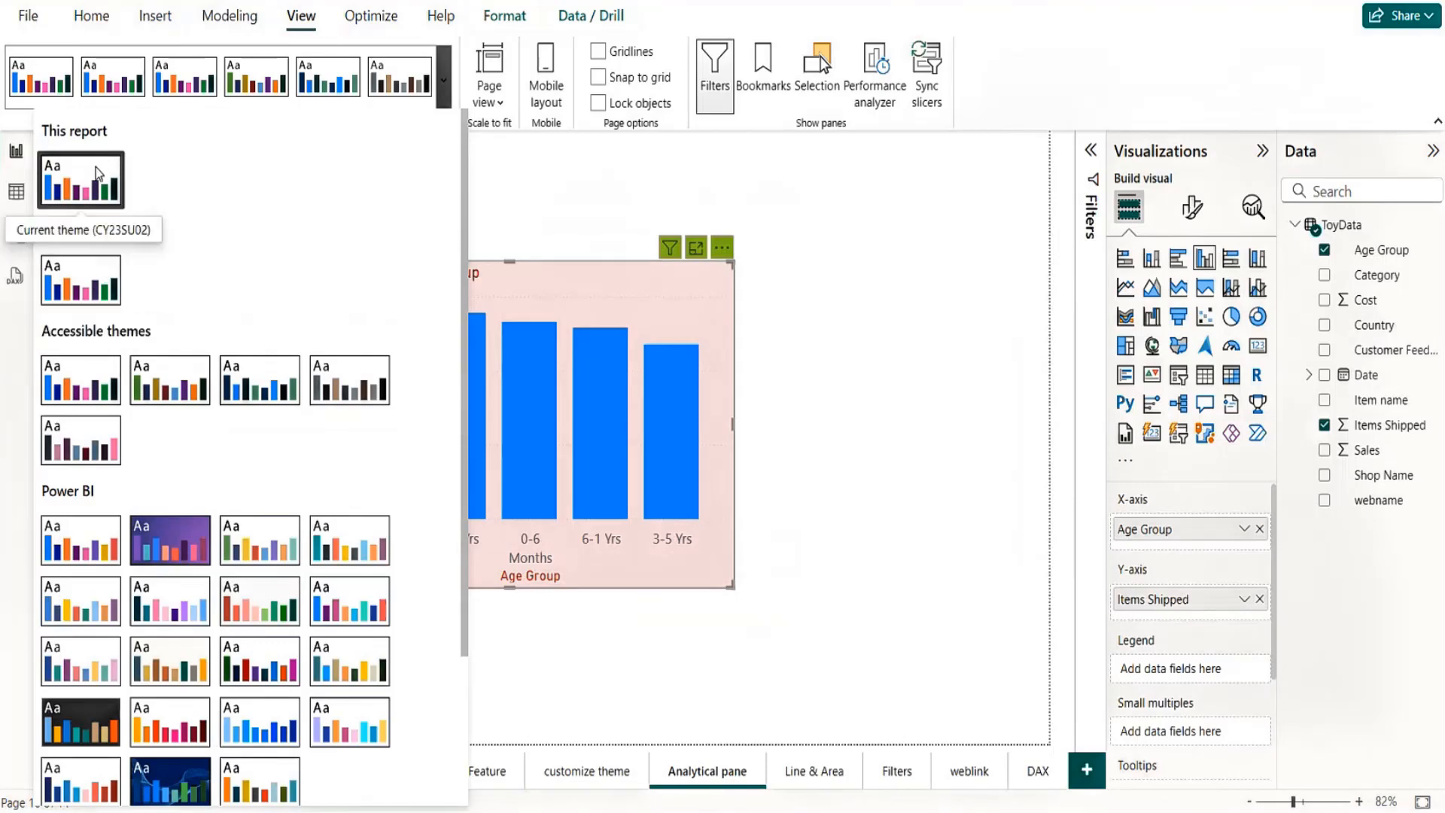
click(70, 382)
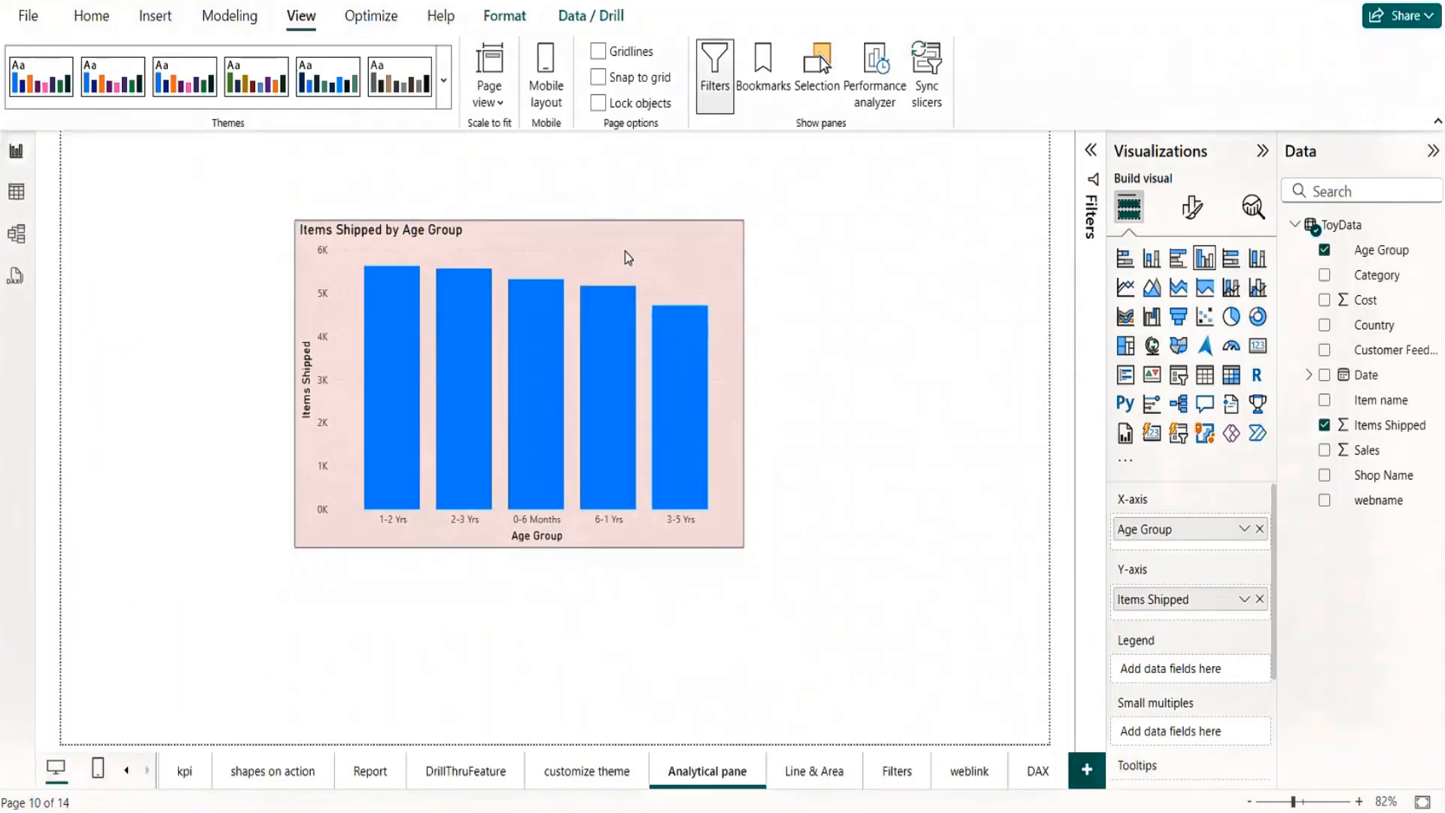
drag(743, 389, 866, 386)
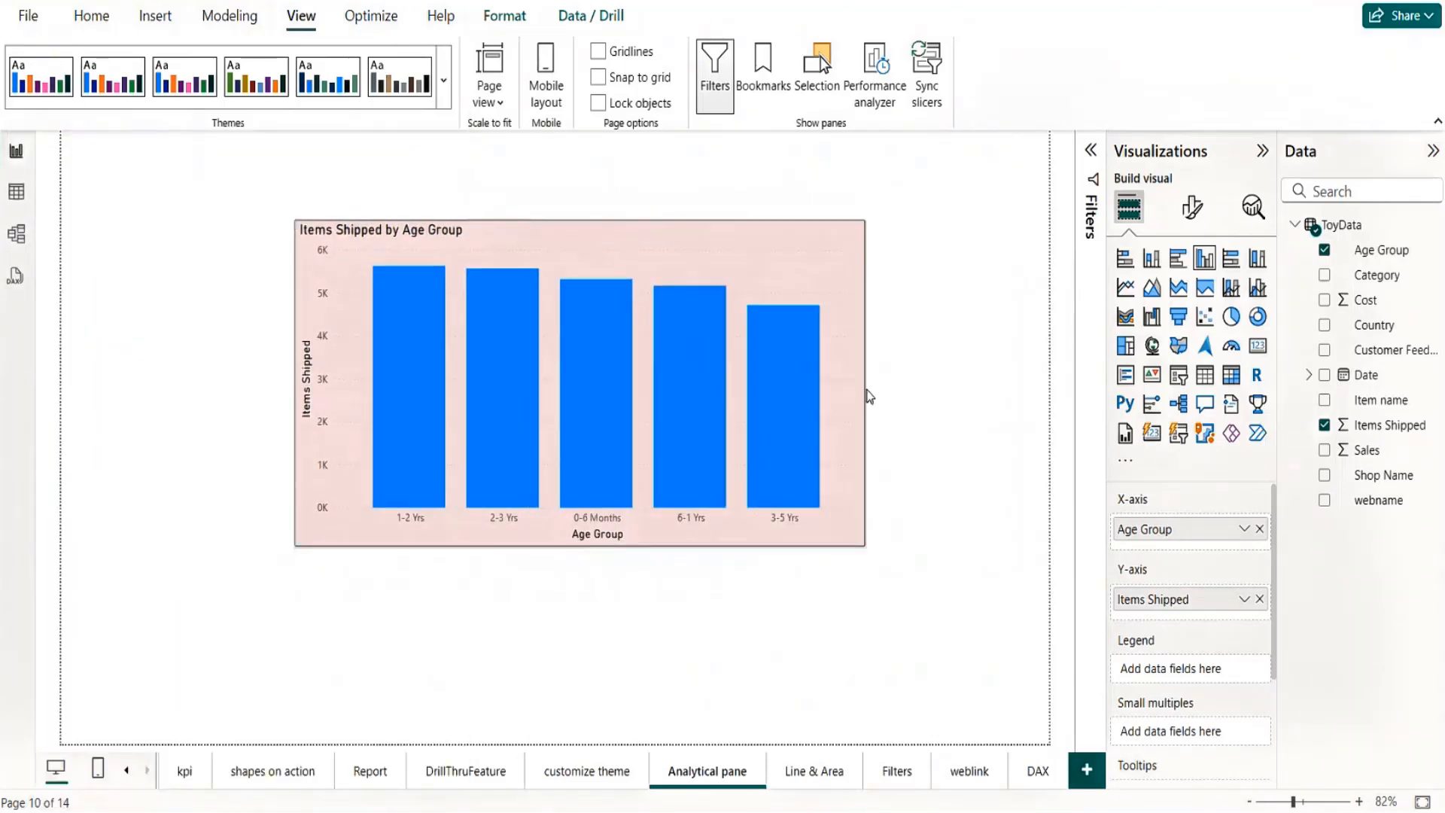
drag(673, 336, 649, 355)
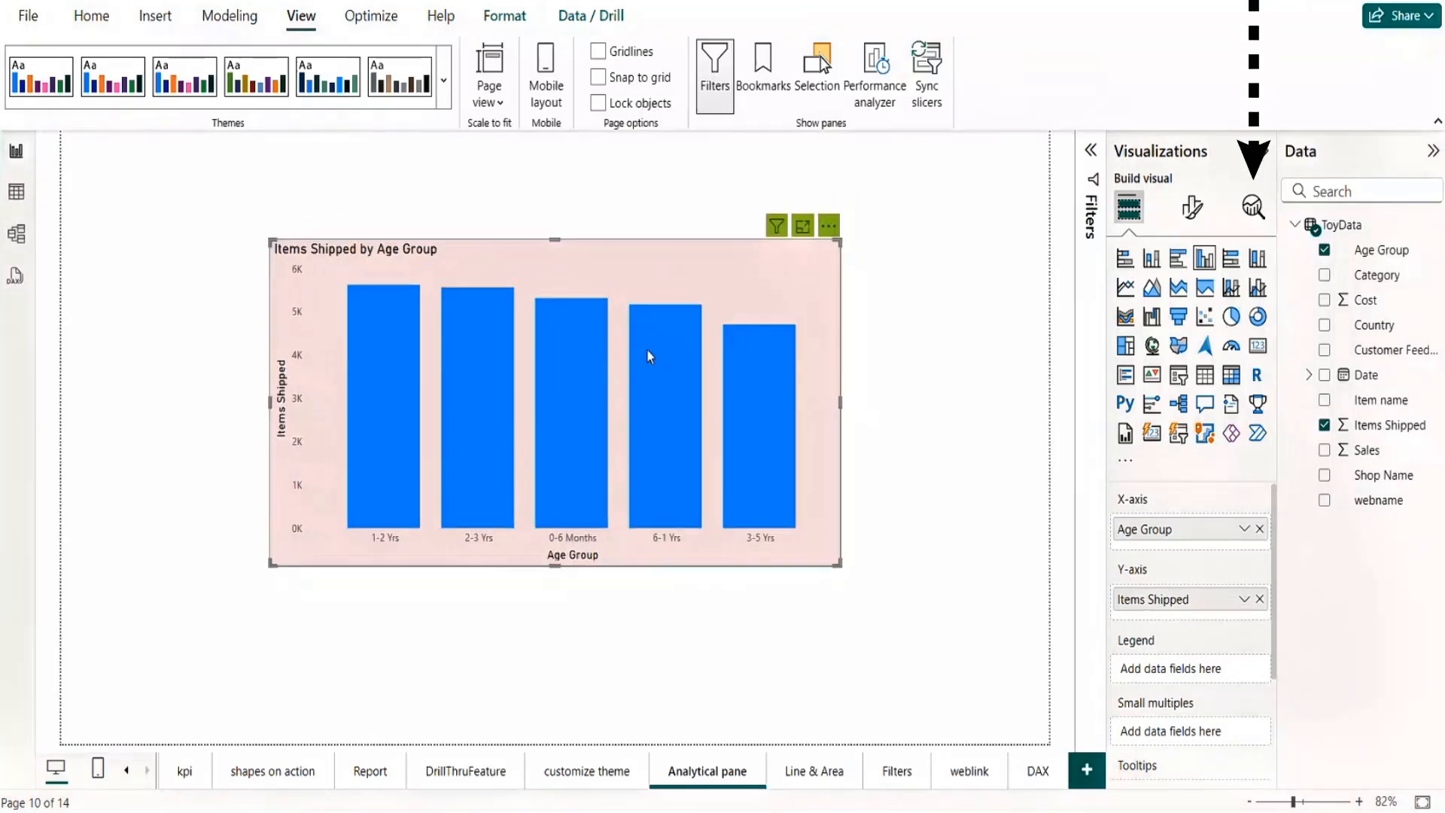
Add a constant line with the value 3000 to the column chart and shift the chart slightly to the left
click(1253, 214)
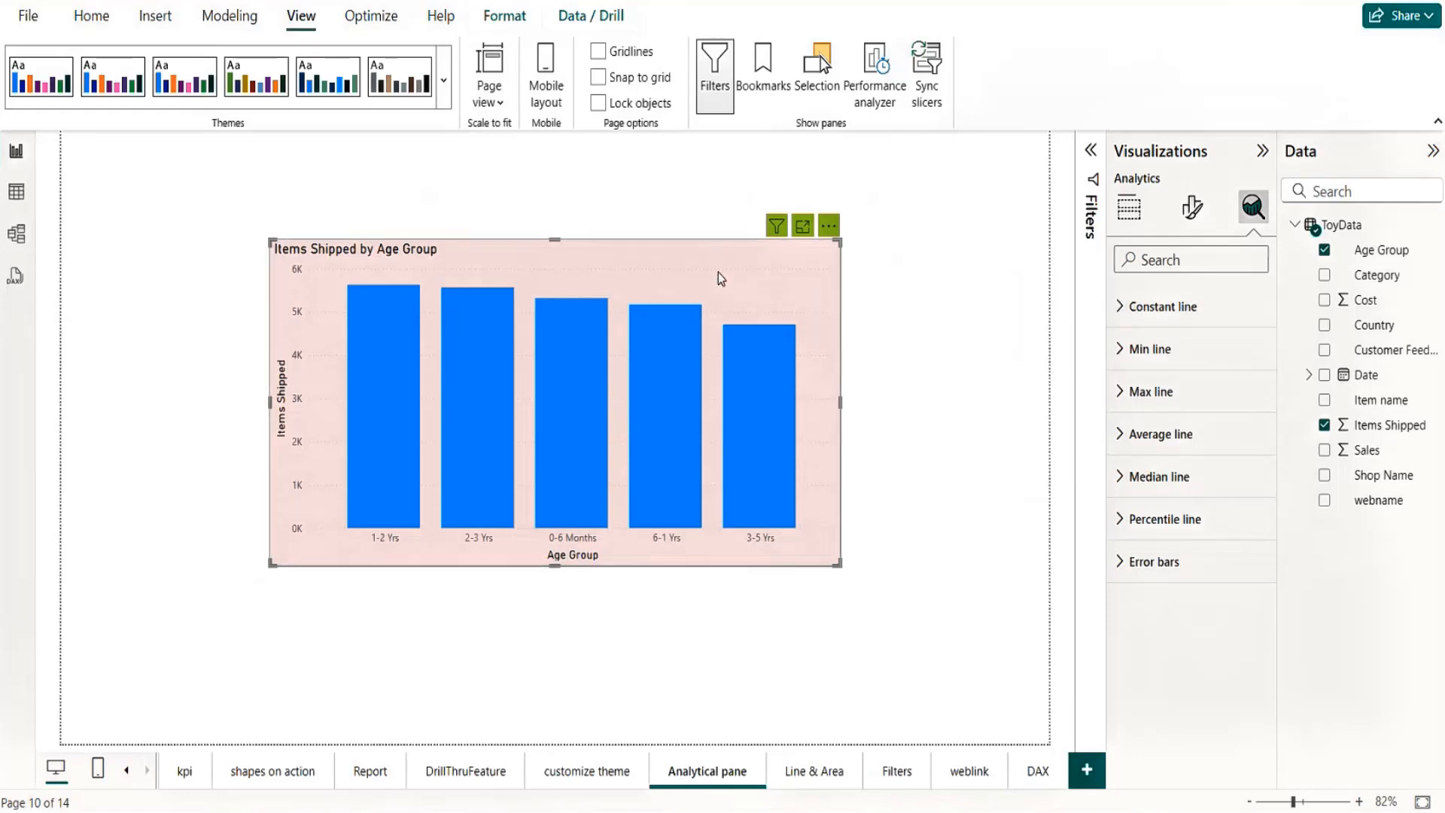
click(1141, 310)
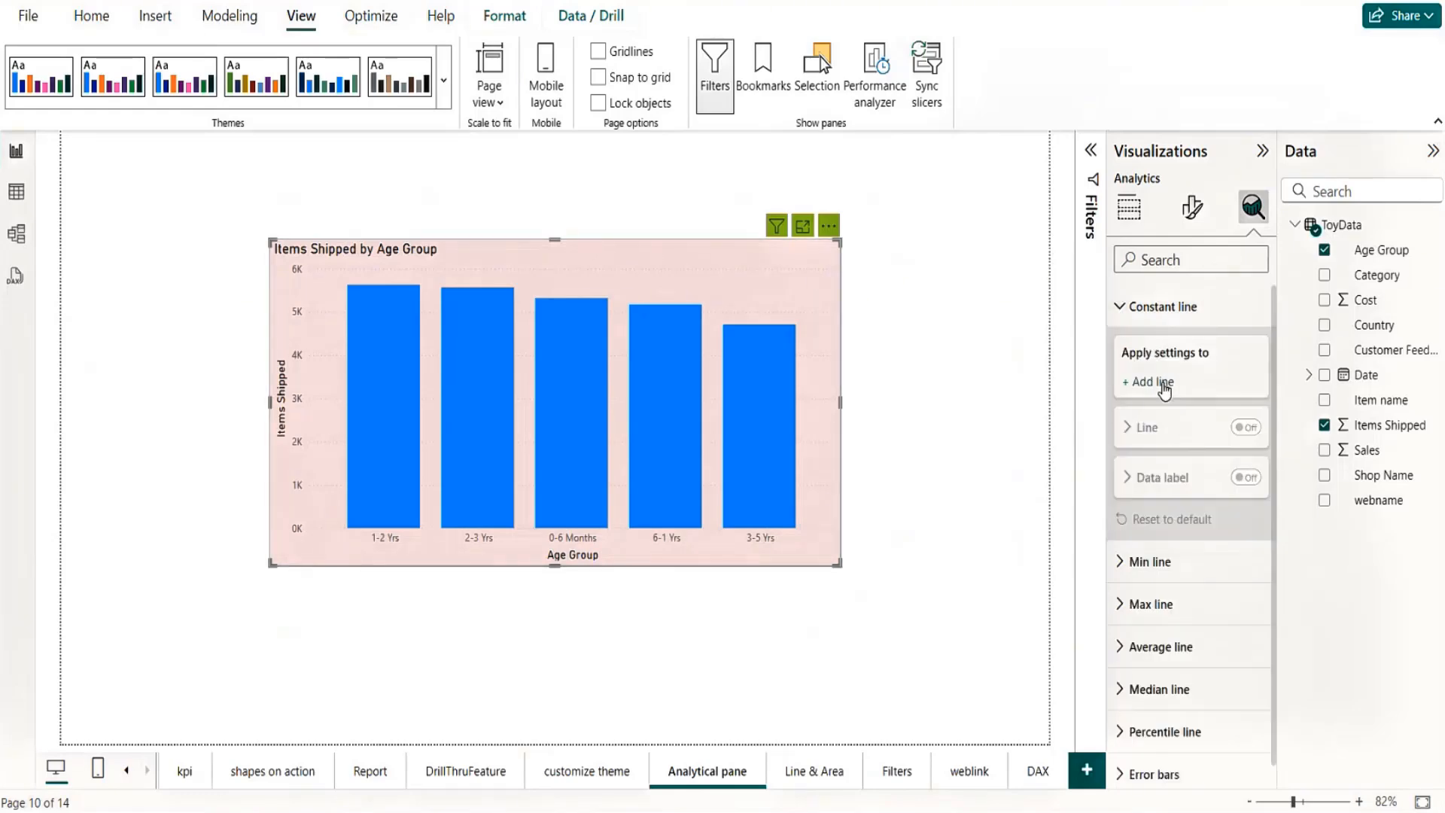
click(1164, 386)
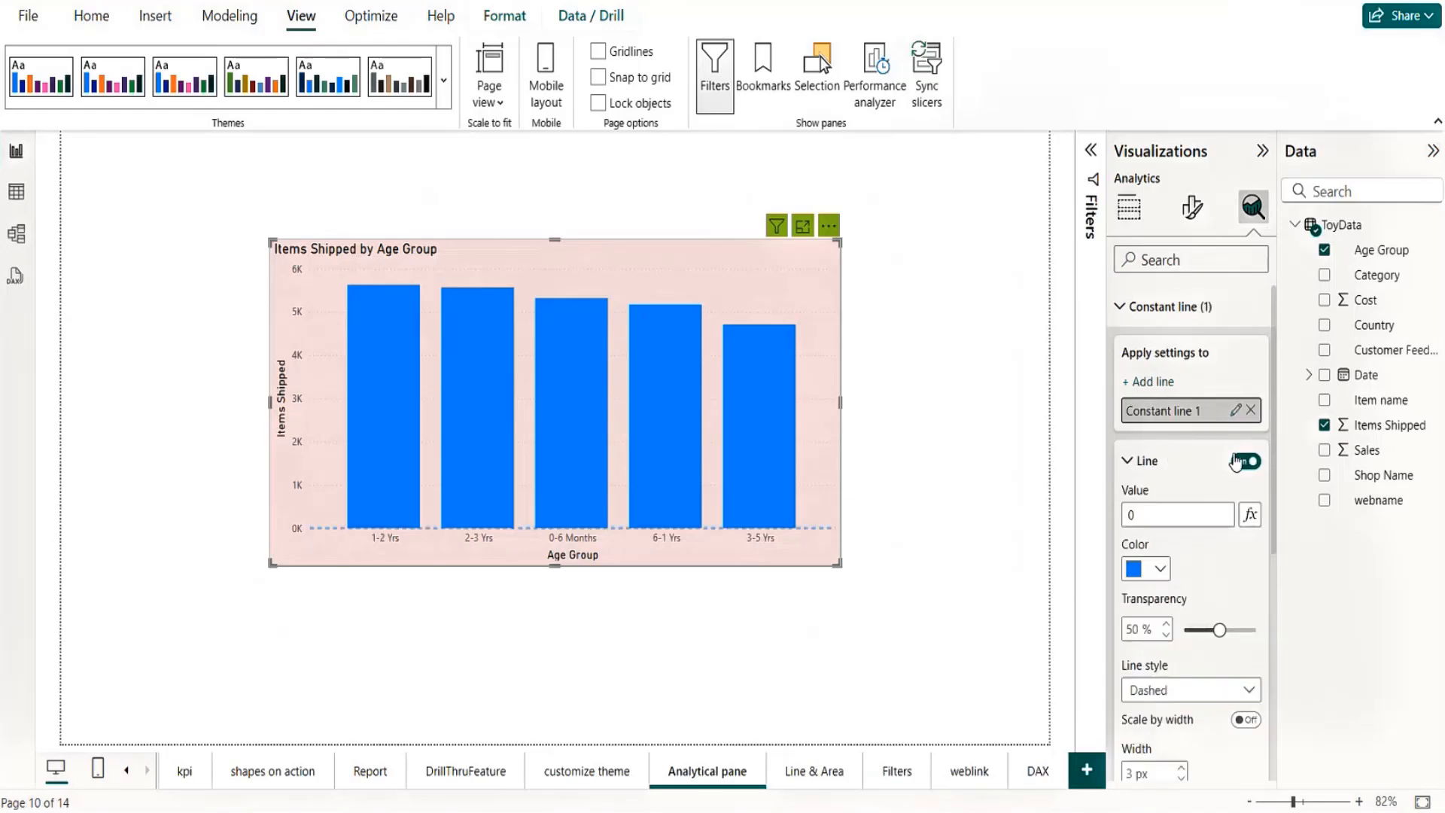
click(1147, 514)
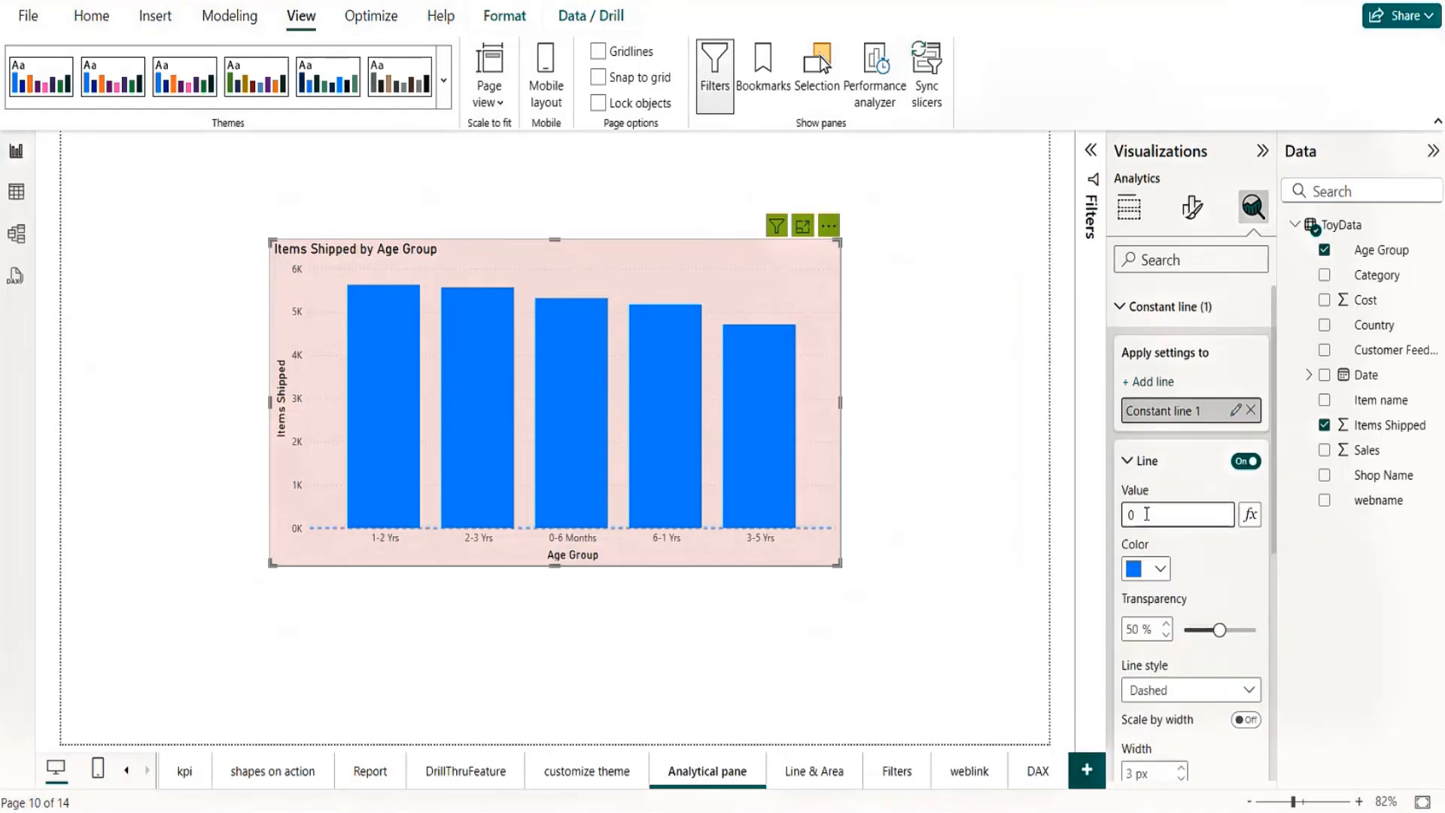
key(BackSpace)
text(3000)
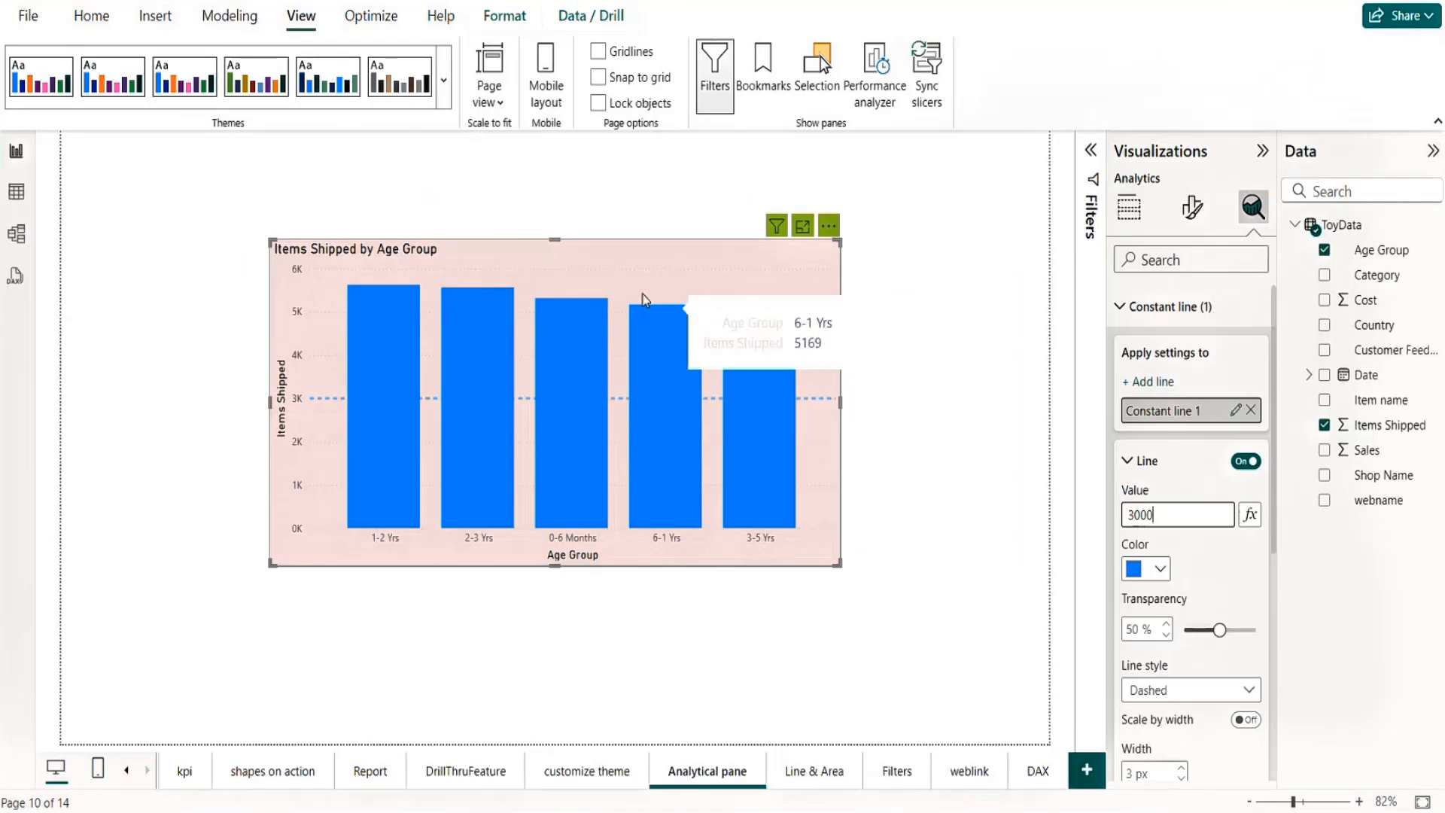
mouse_move(616, 268)
mouse_down()
mouse_move(630, 251)
mouse_move(578, 266)
mouse_move(627, 269)
mouse_up()
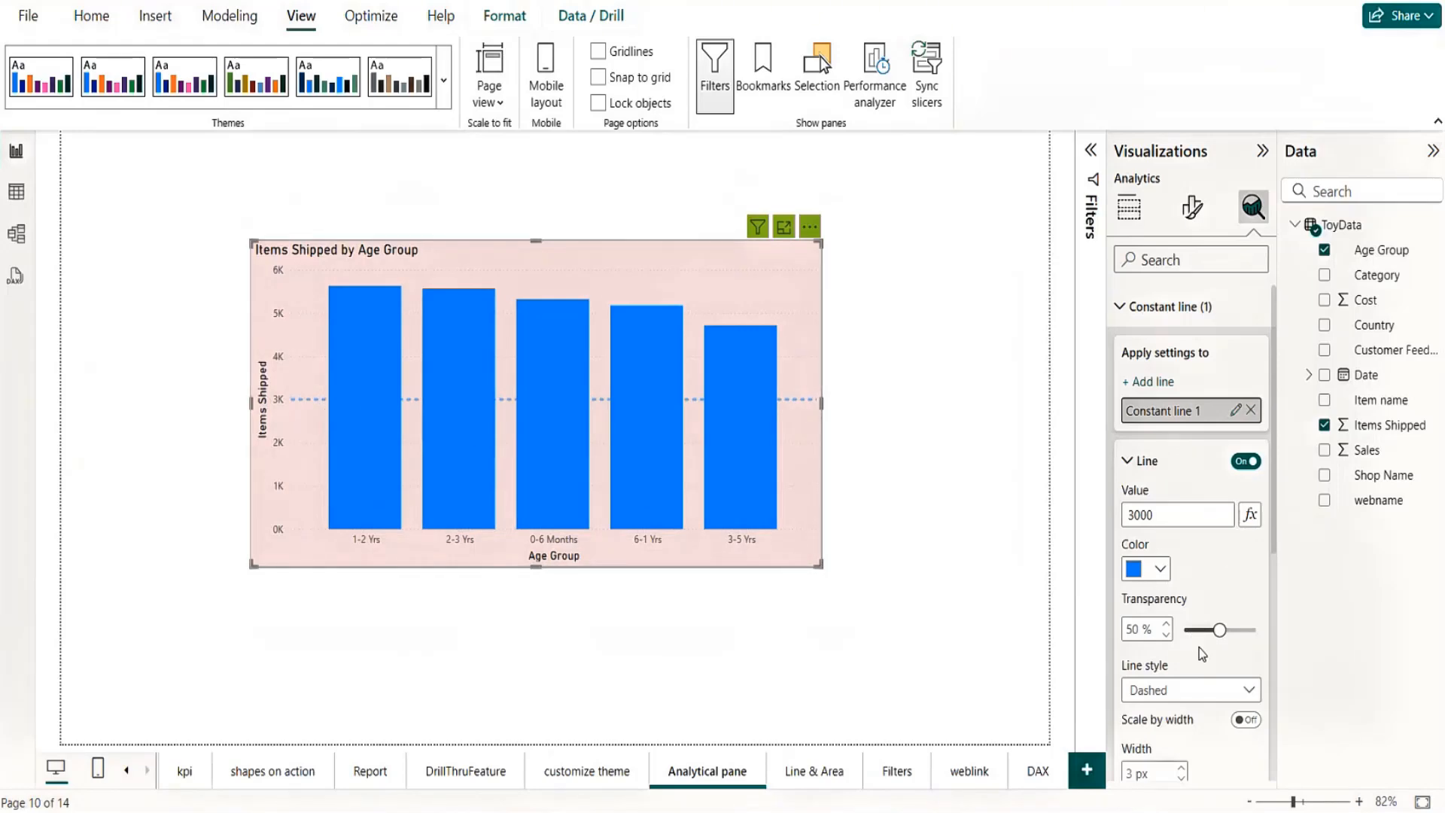
Set the constant line's style to Solid and turn on its data label
click(1212, 689)
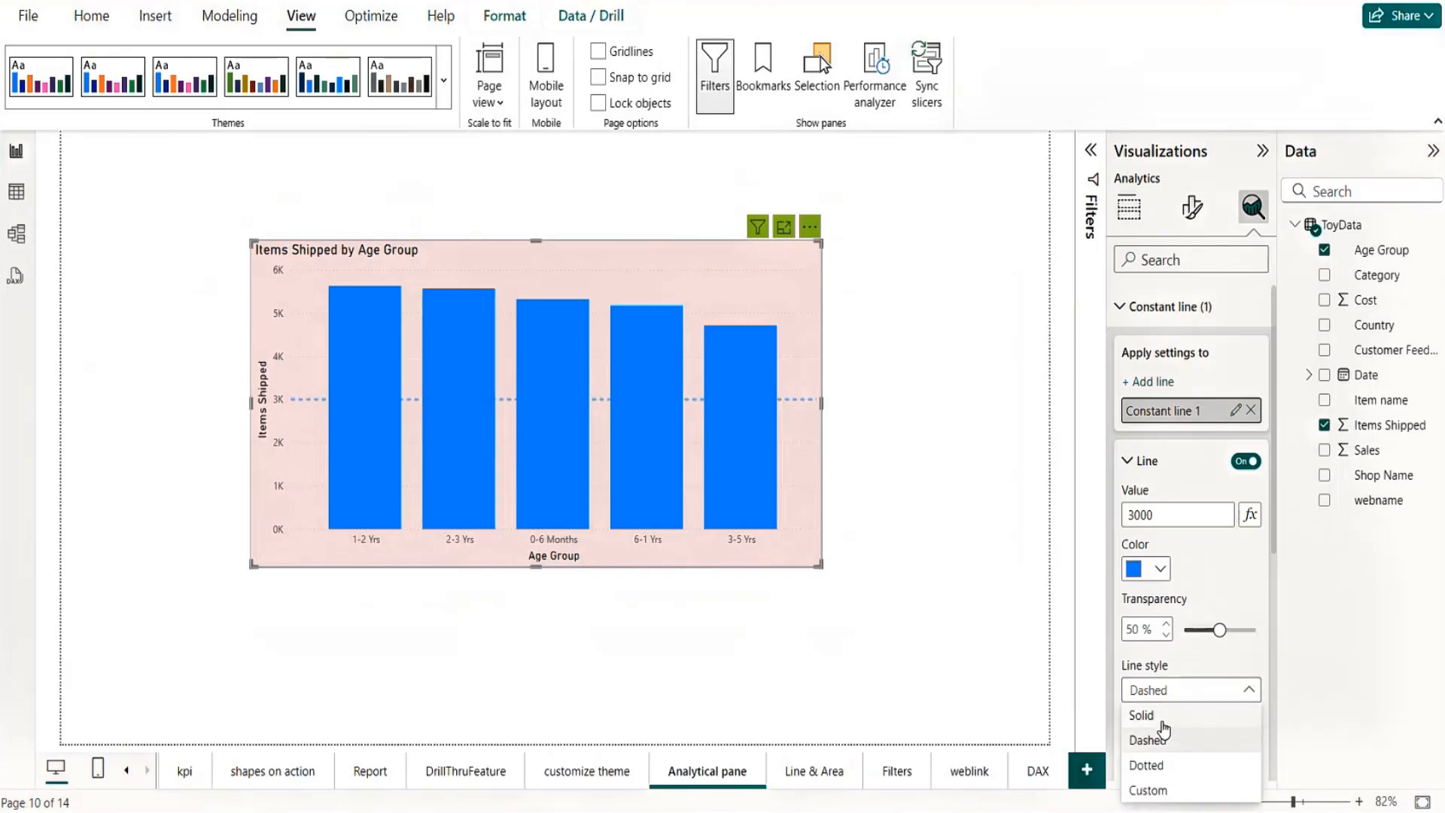
click(1141, 715)
scroll(1278, 572, down, 3)
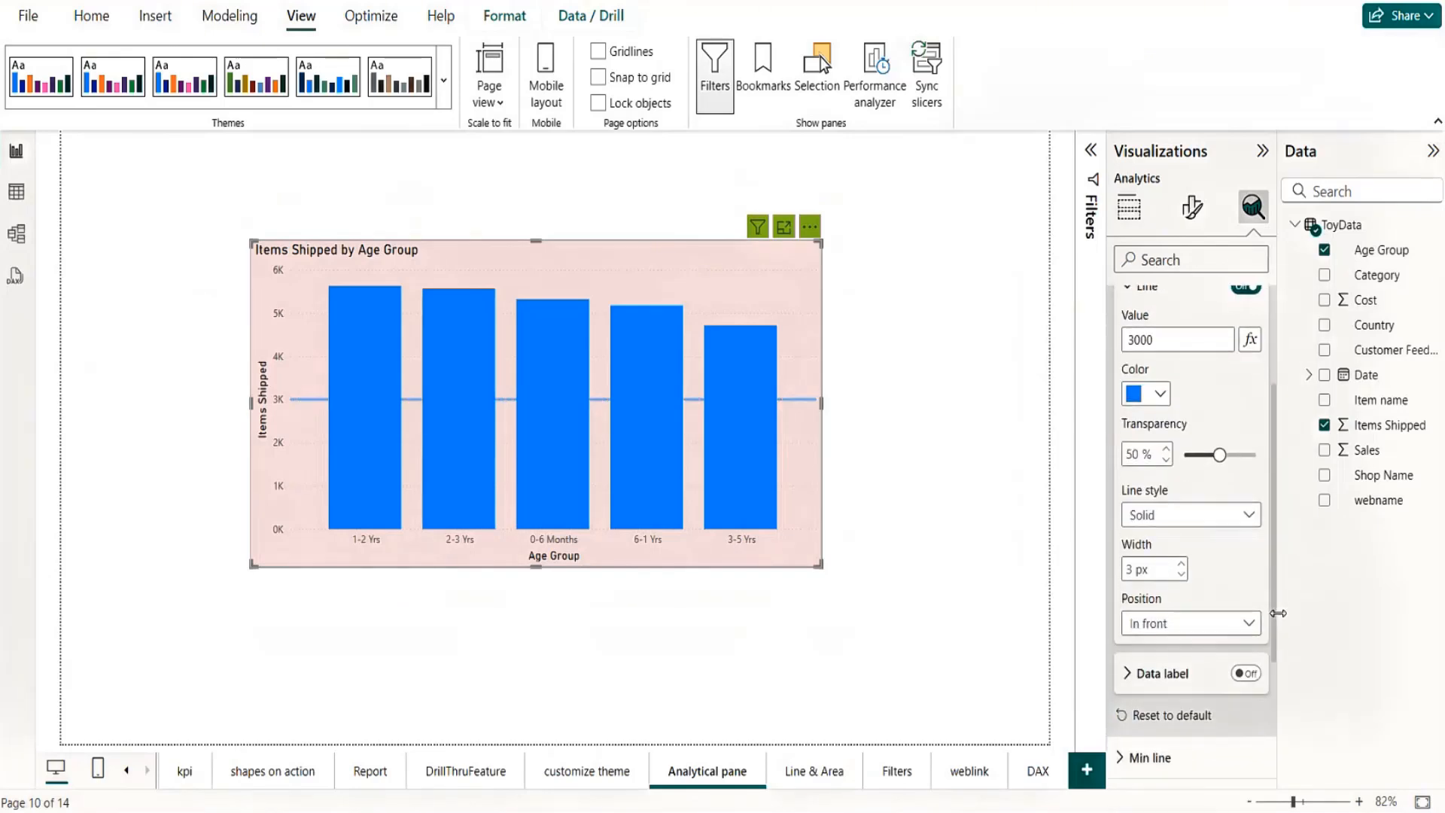
click(1247, 673)
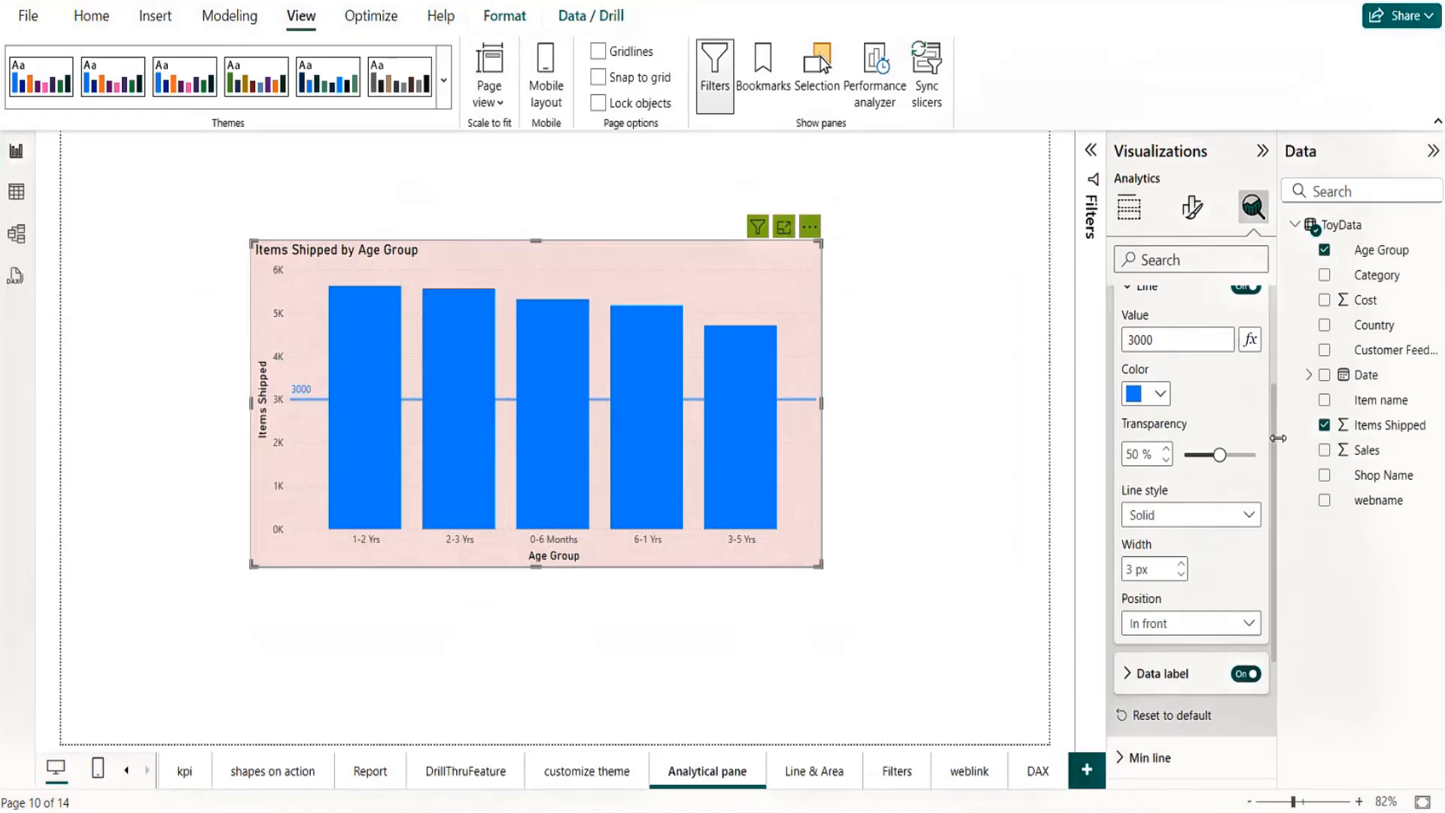
Remove the constant line from the column chart
scroll(1277, 439, up, 3)
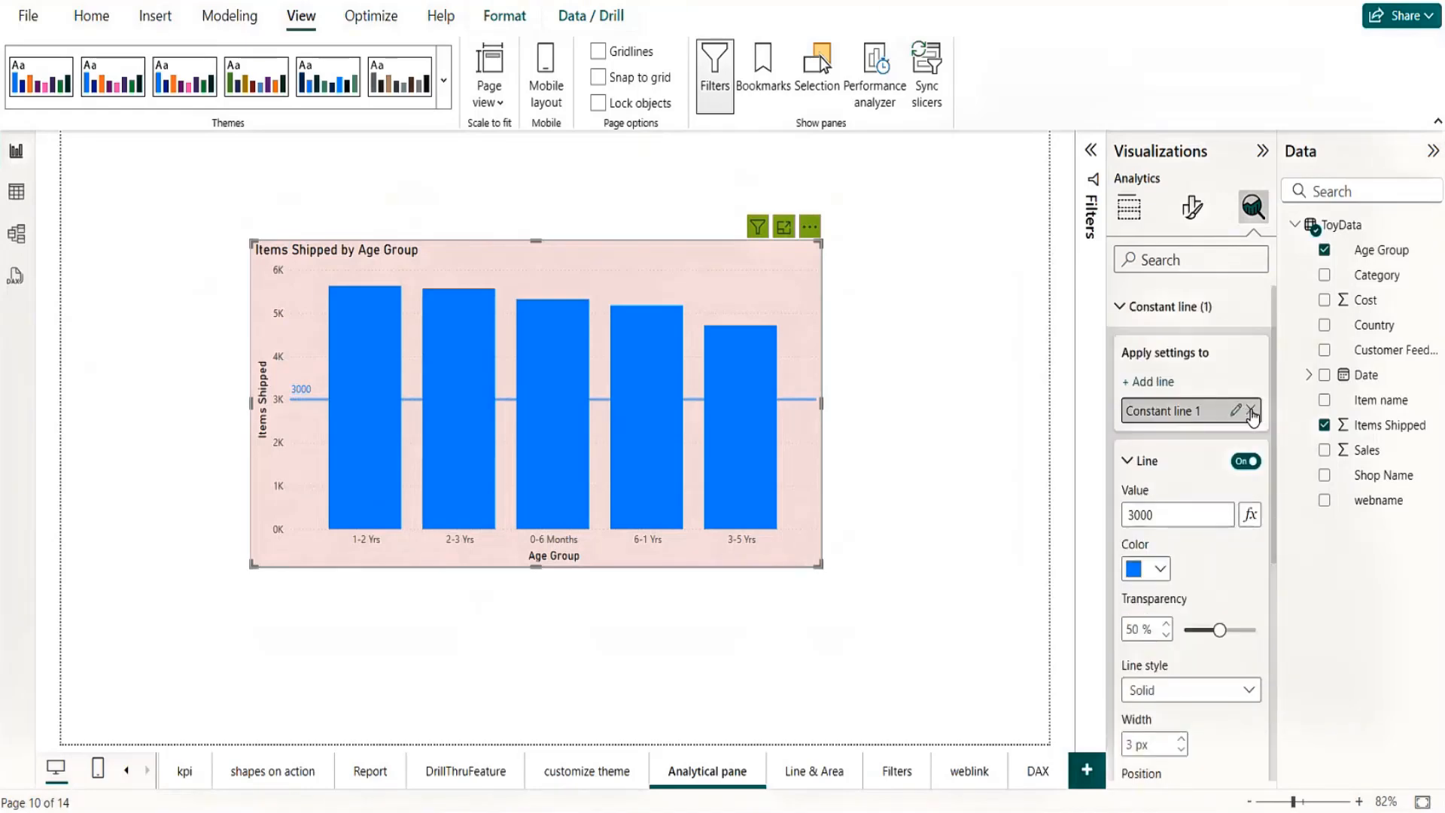
click(1251, 411)
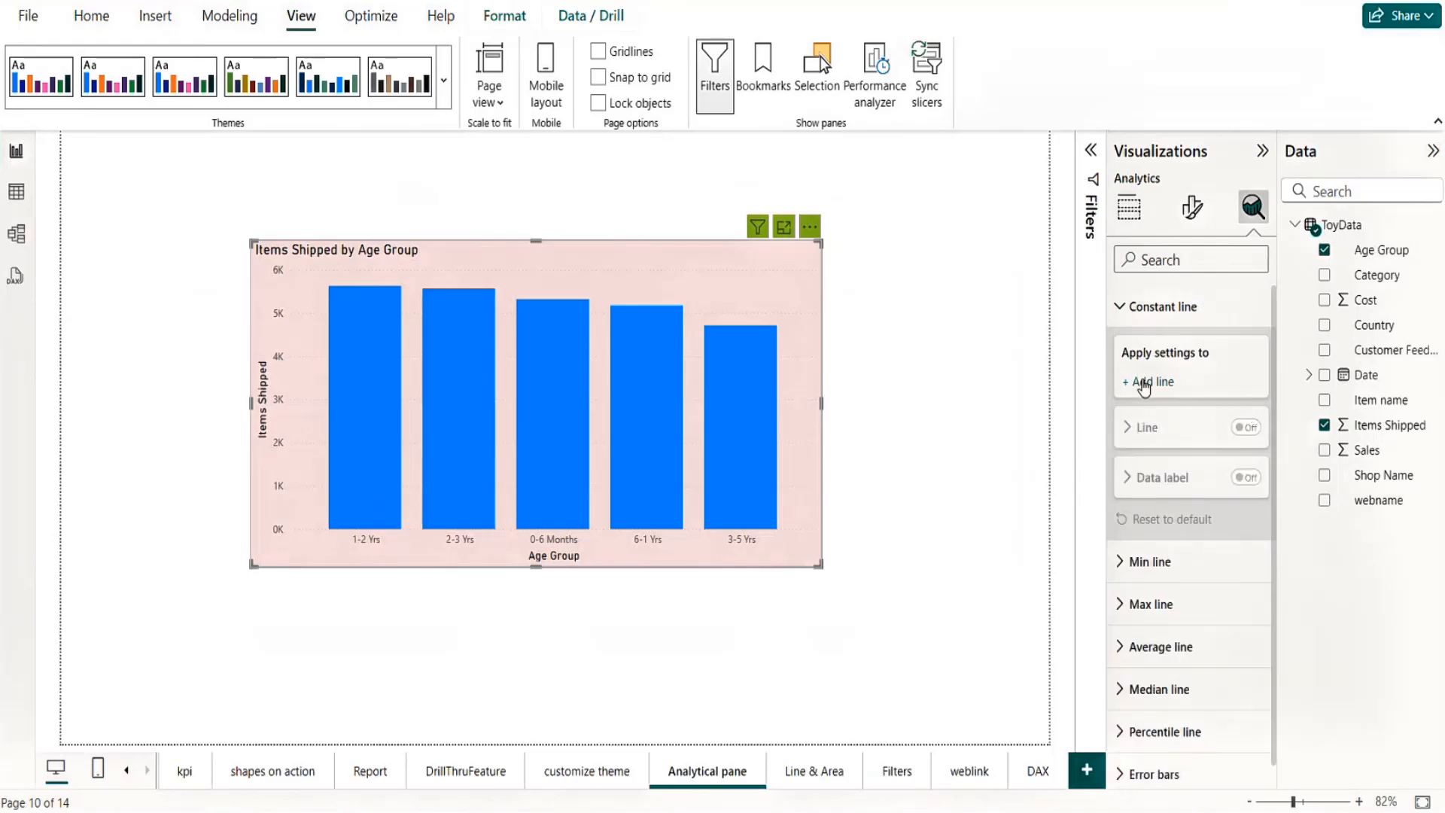
click(1120, 307)
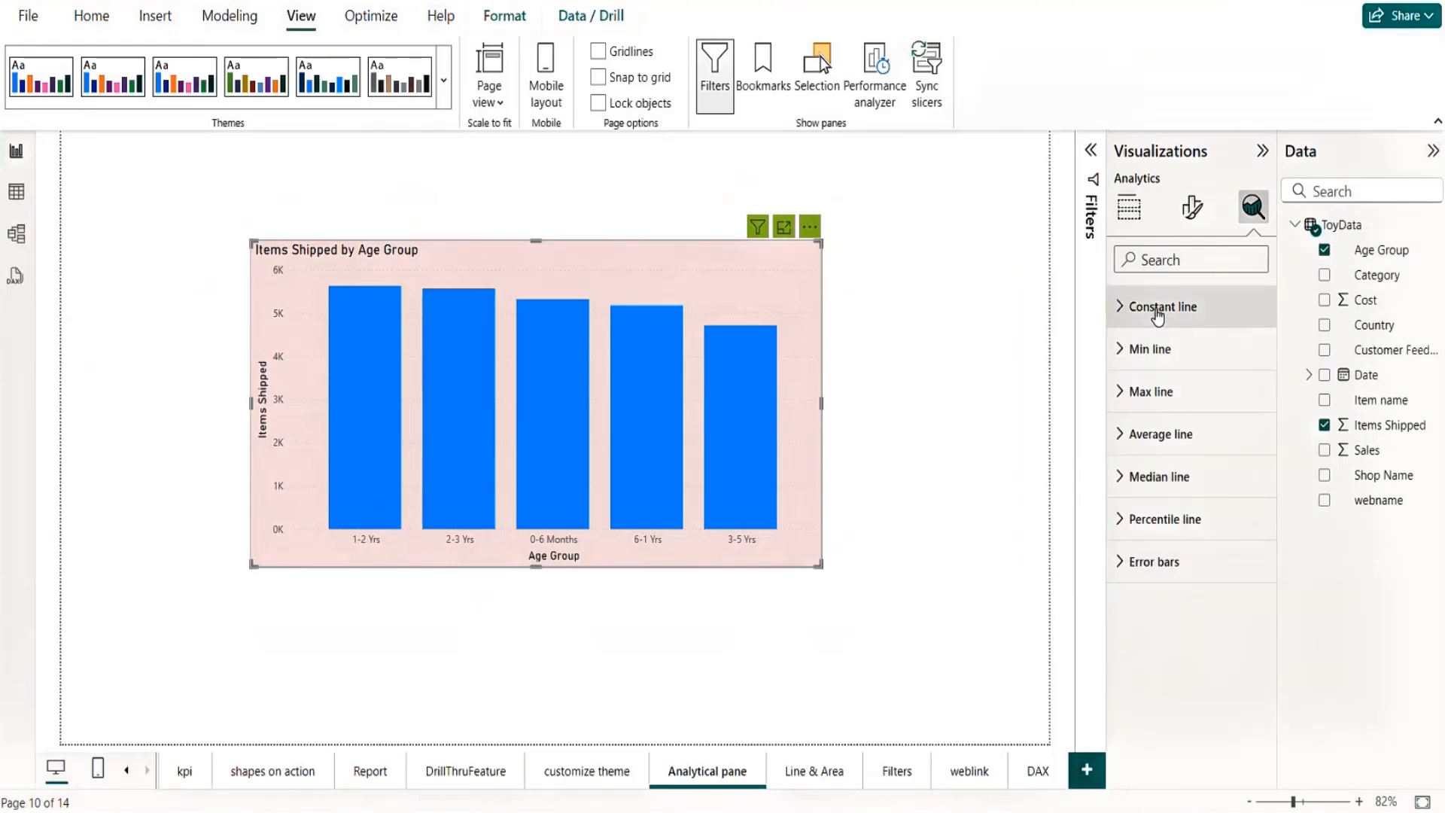
Add a min line for Items Shipped to the column chart, leaving its data label off
click(1121, 353)
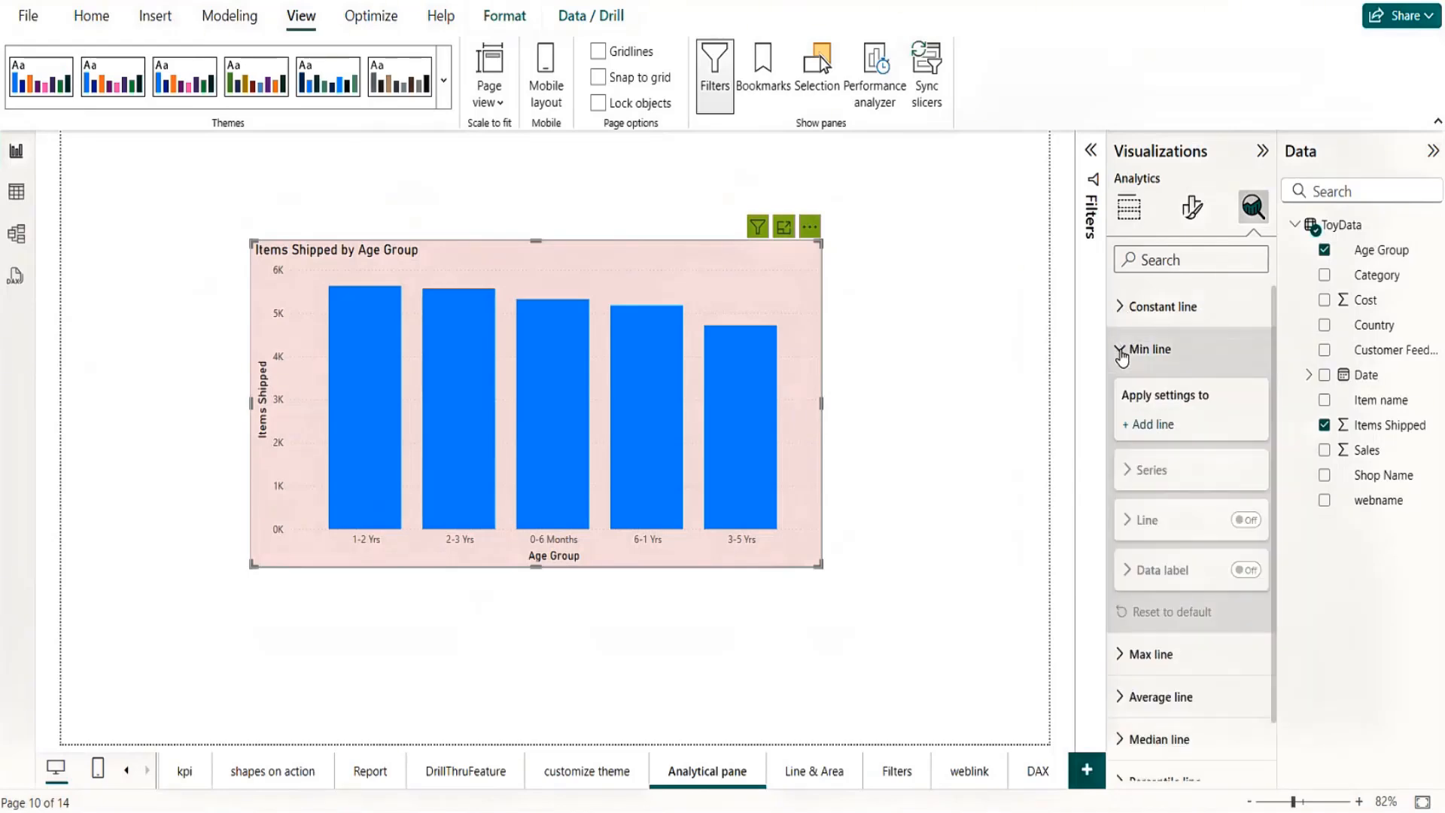
click(1154, 425)
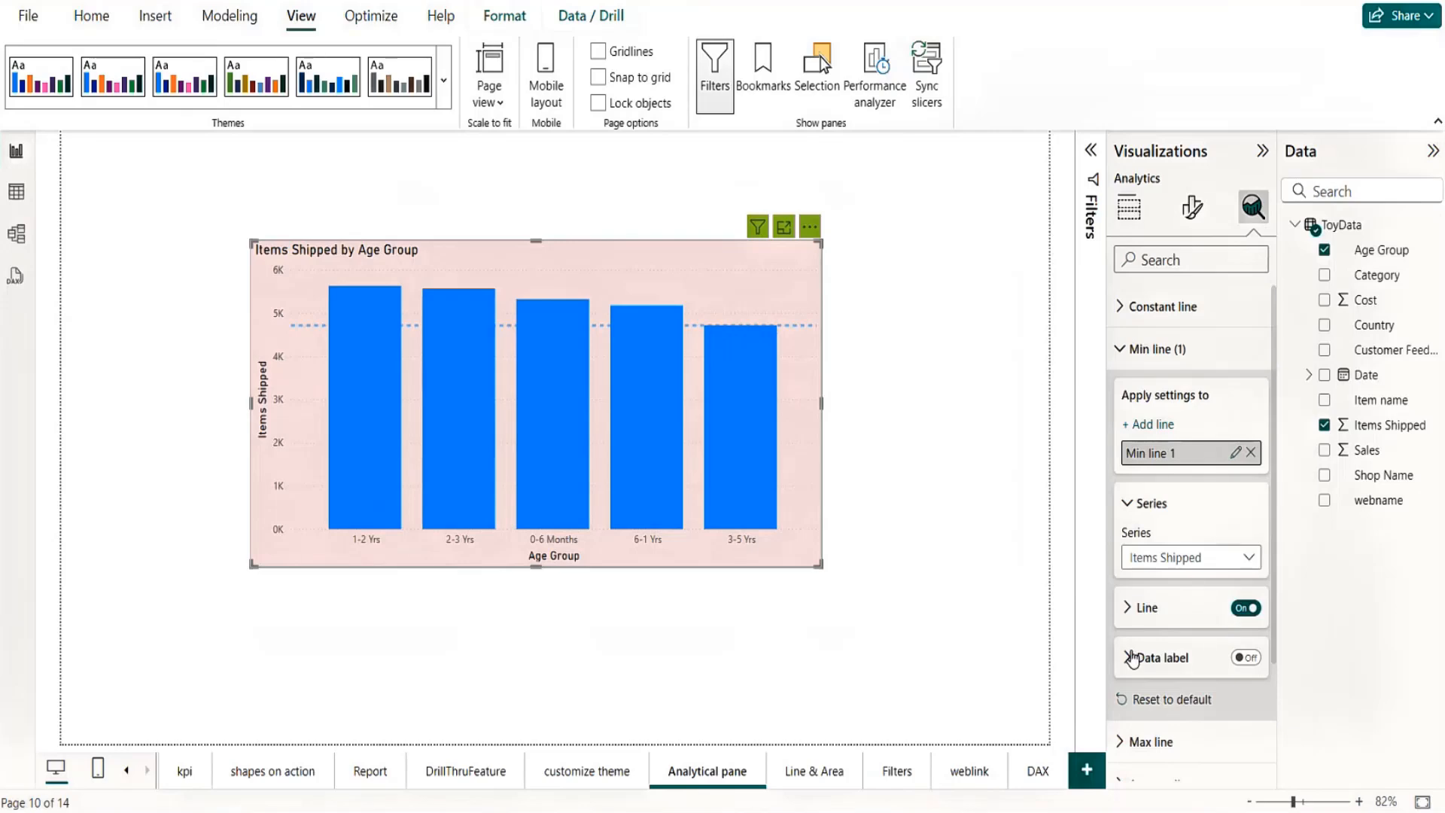
click(1247, 658)
click(1246, 658)
scroll(1271, 514, down, 2)
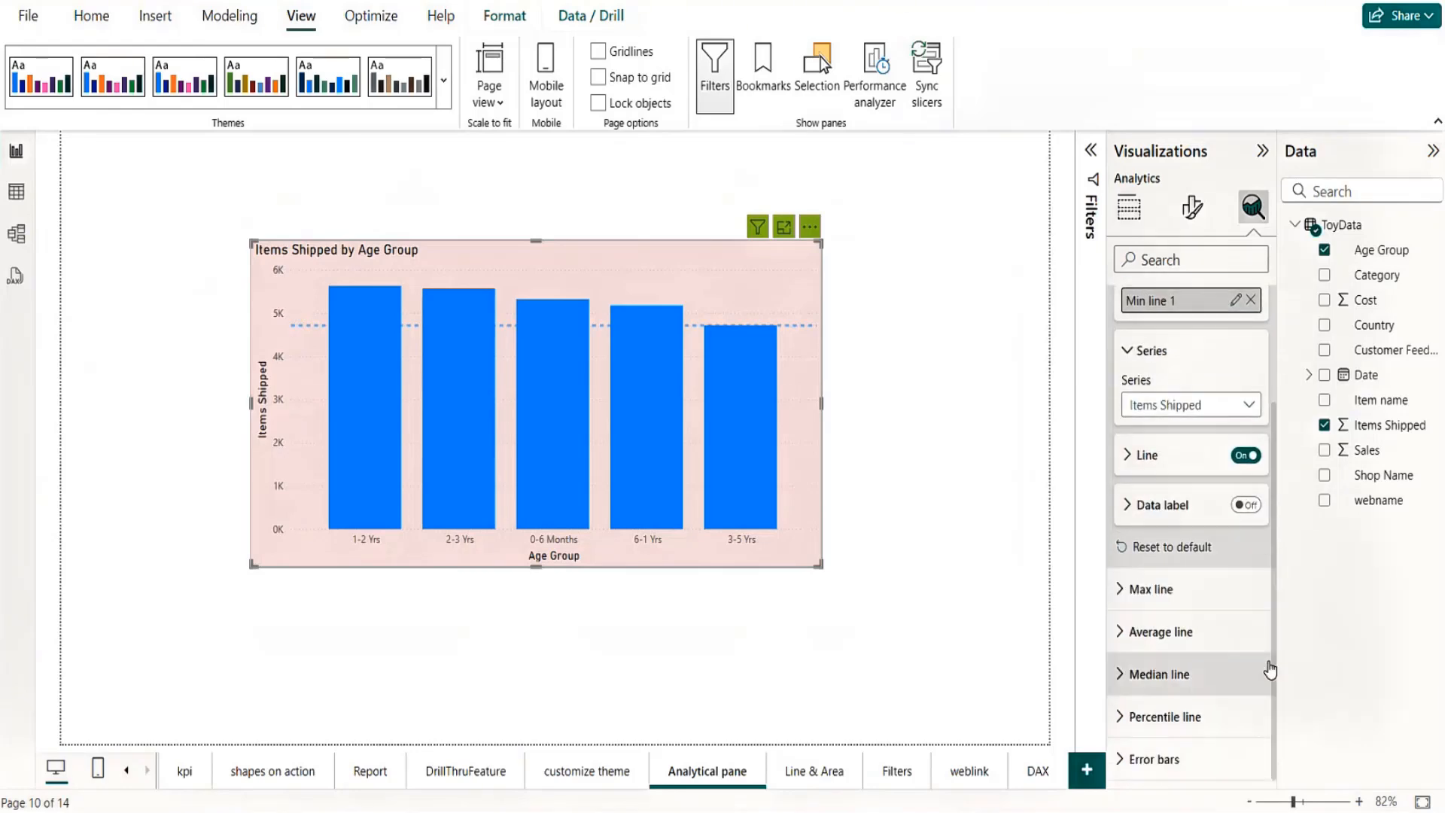
Add a max line for Items Shipped to the column chart
click(1118, 591)
scroll(1270, 620, down, 3)
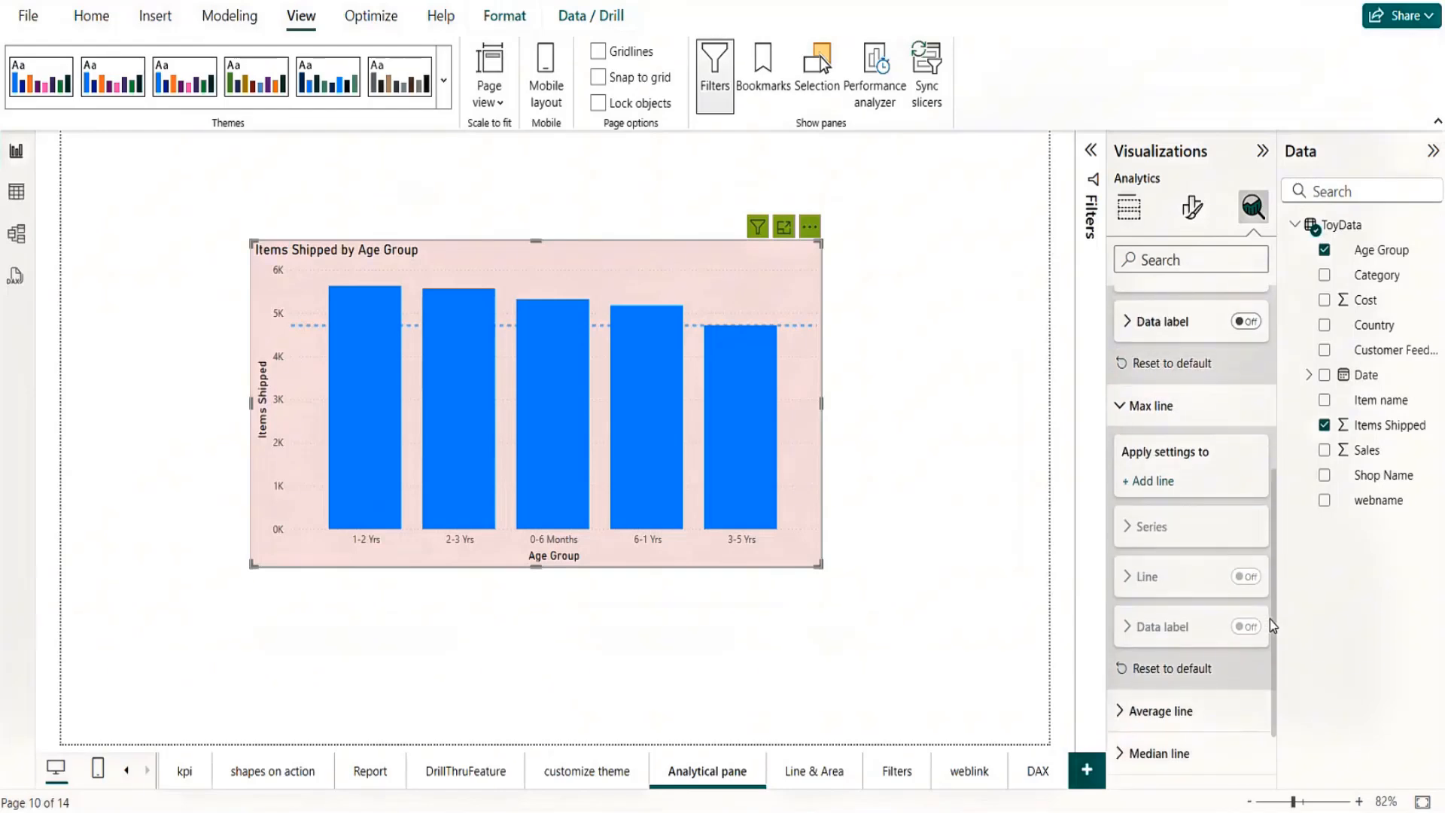
click(1128, 483)
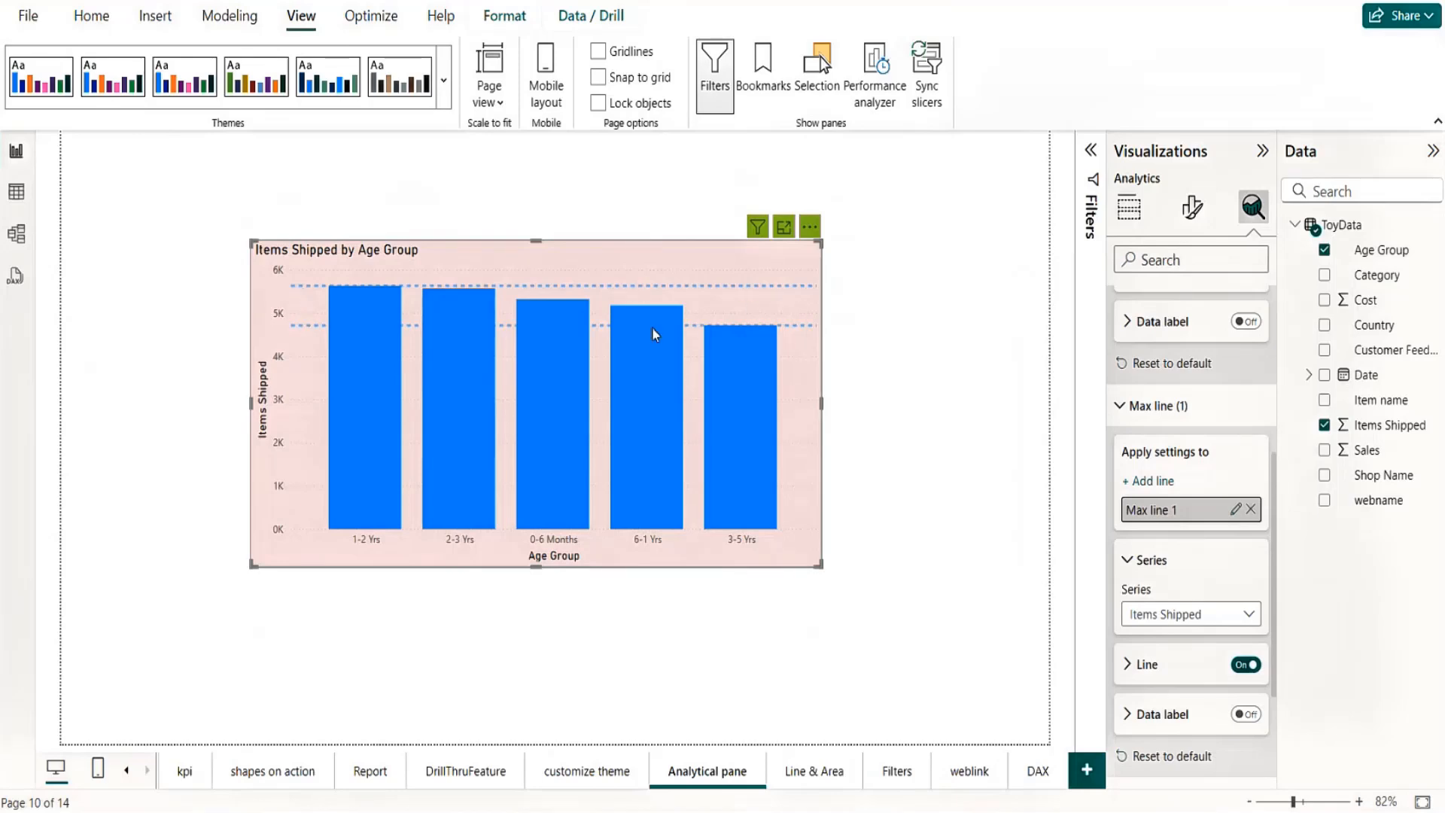
click(1121, 407)
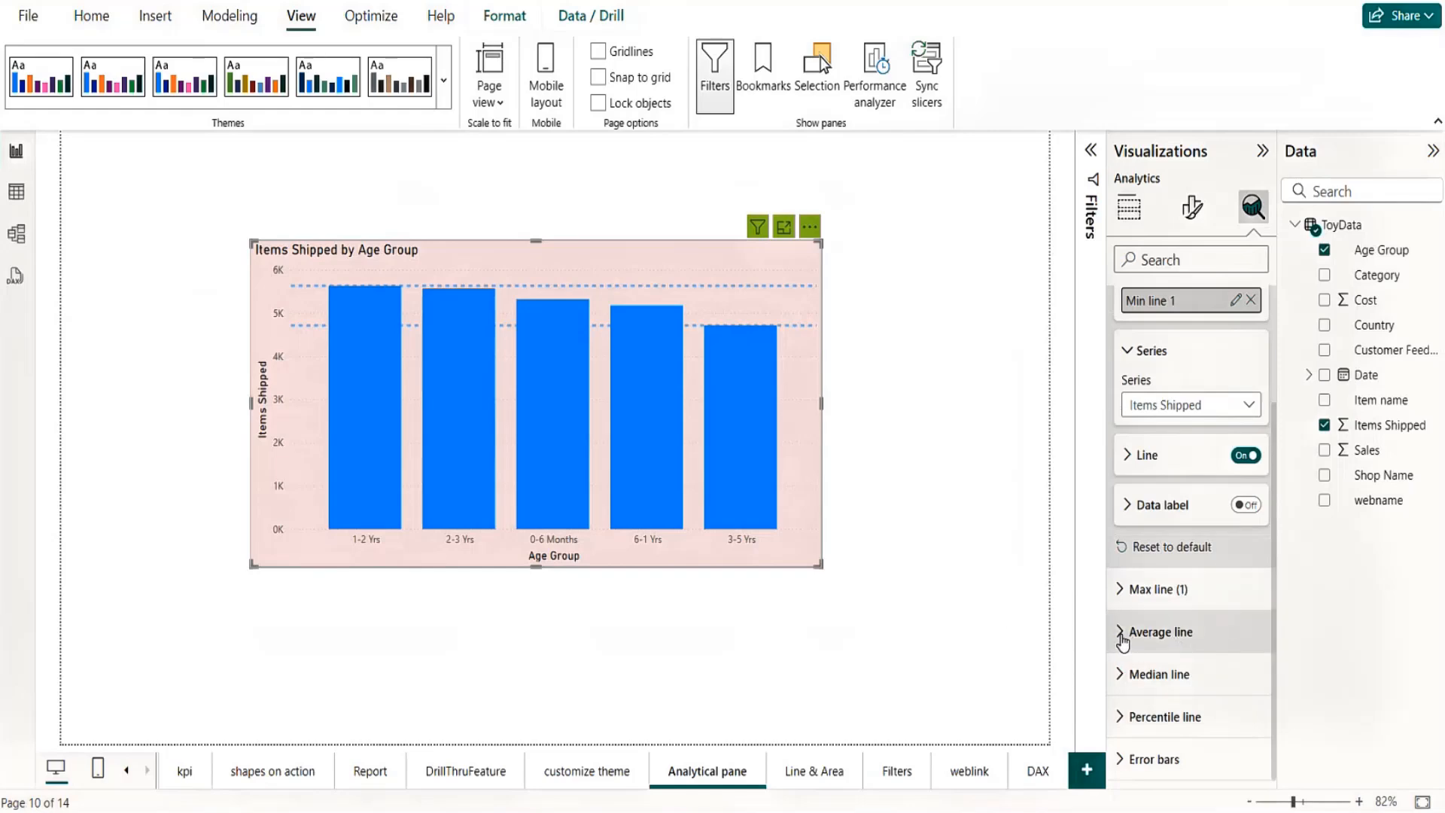
Remove the min line and the max line from the column chart
click(1243, 456)
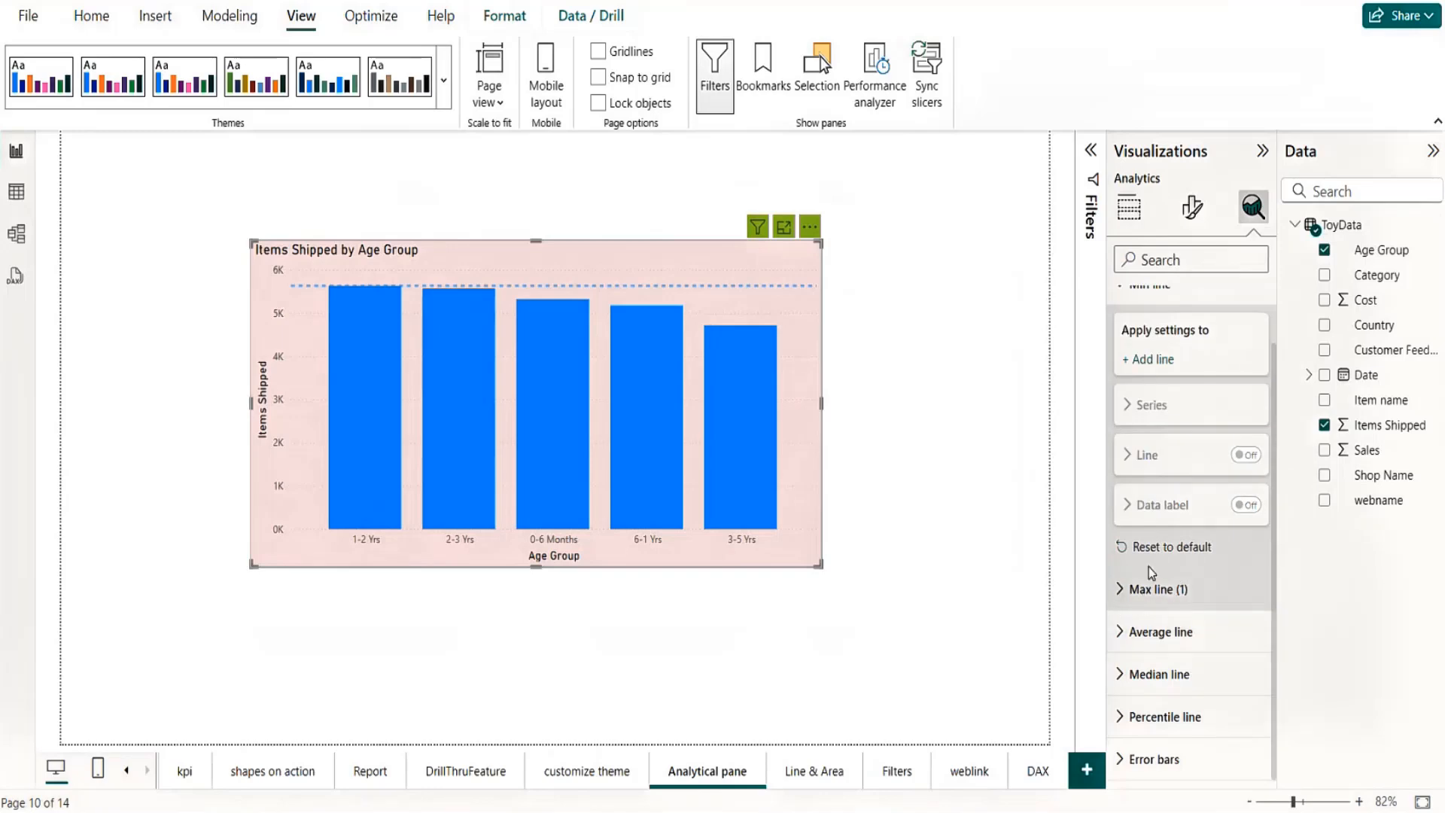
scroll(1277, 522, up, 2)
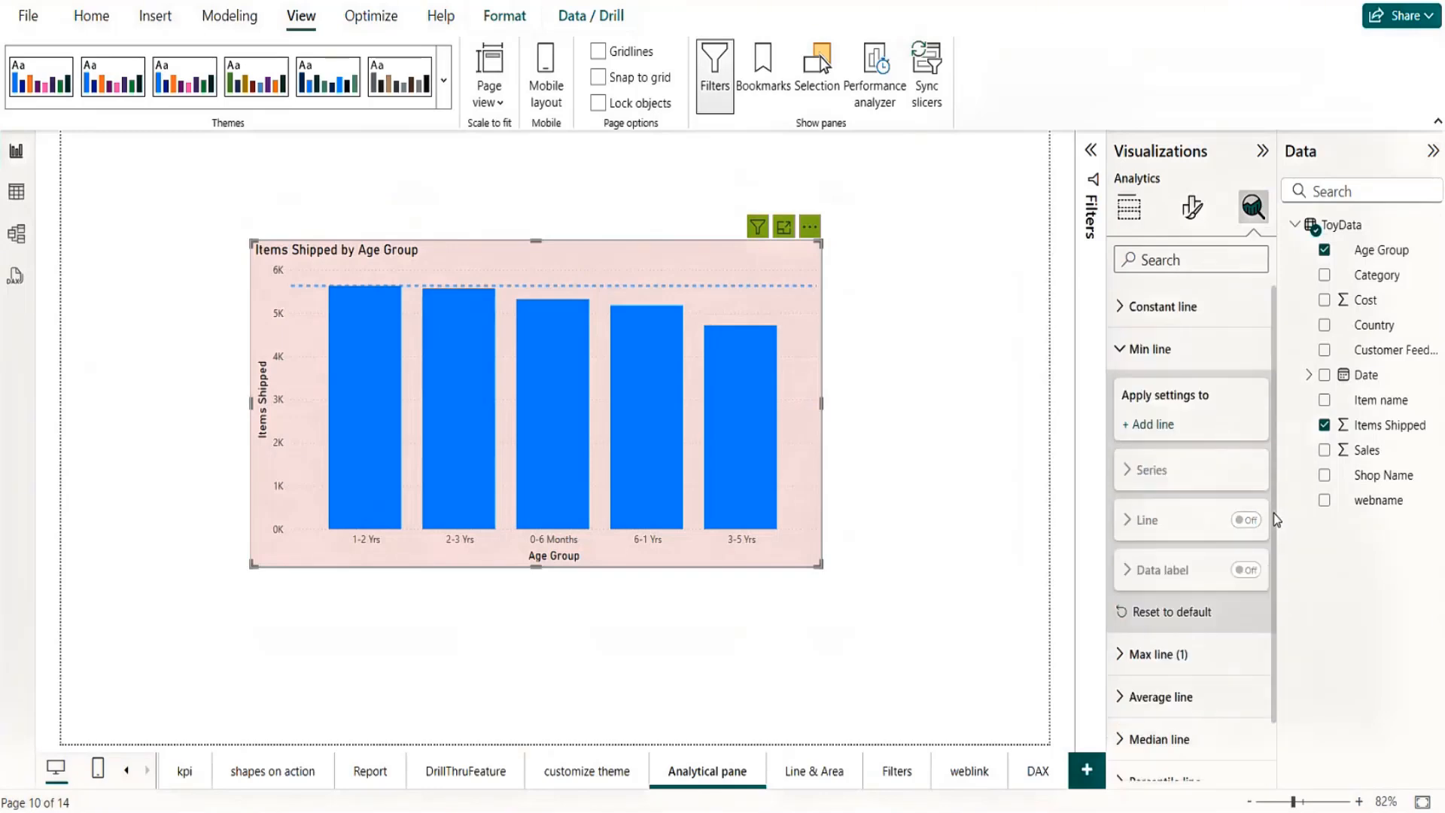
click(1123, 352)
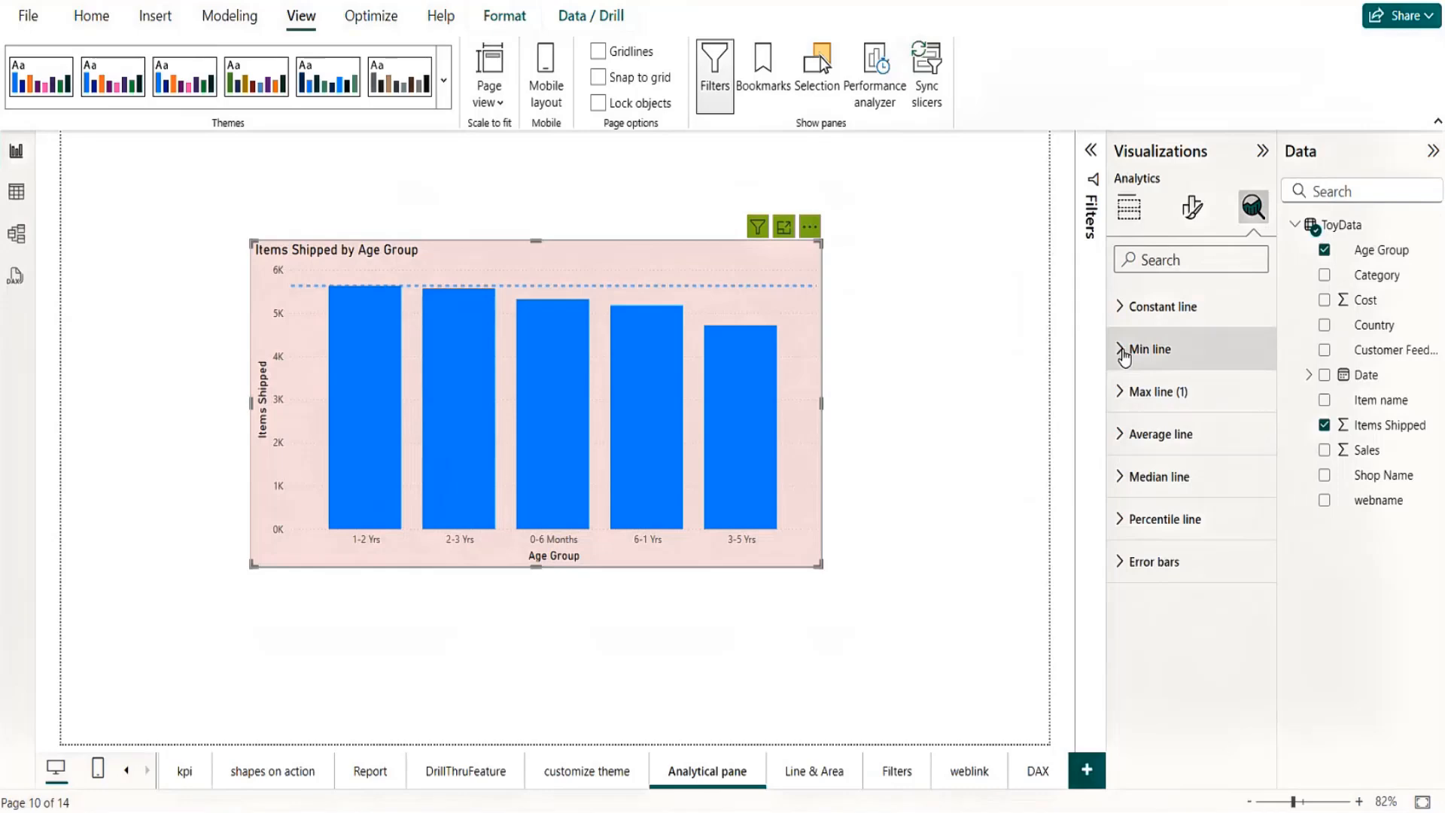
click(1124, 354)
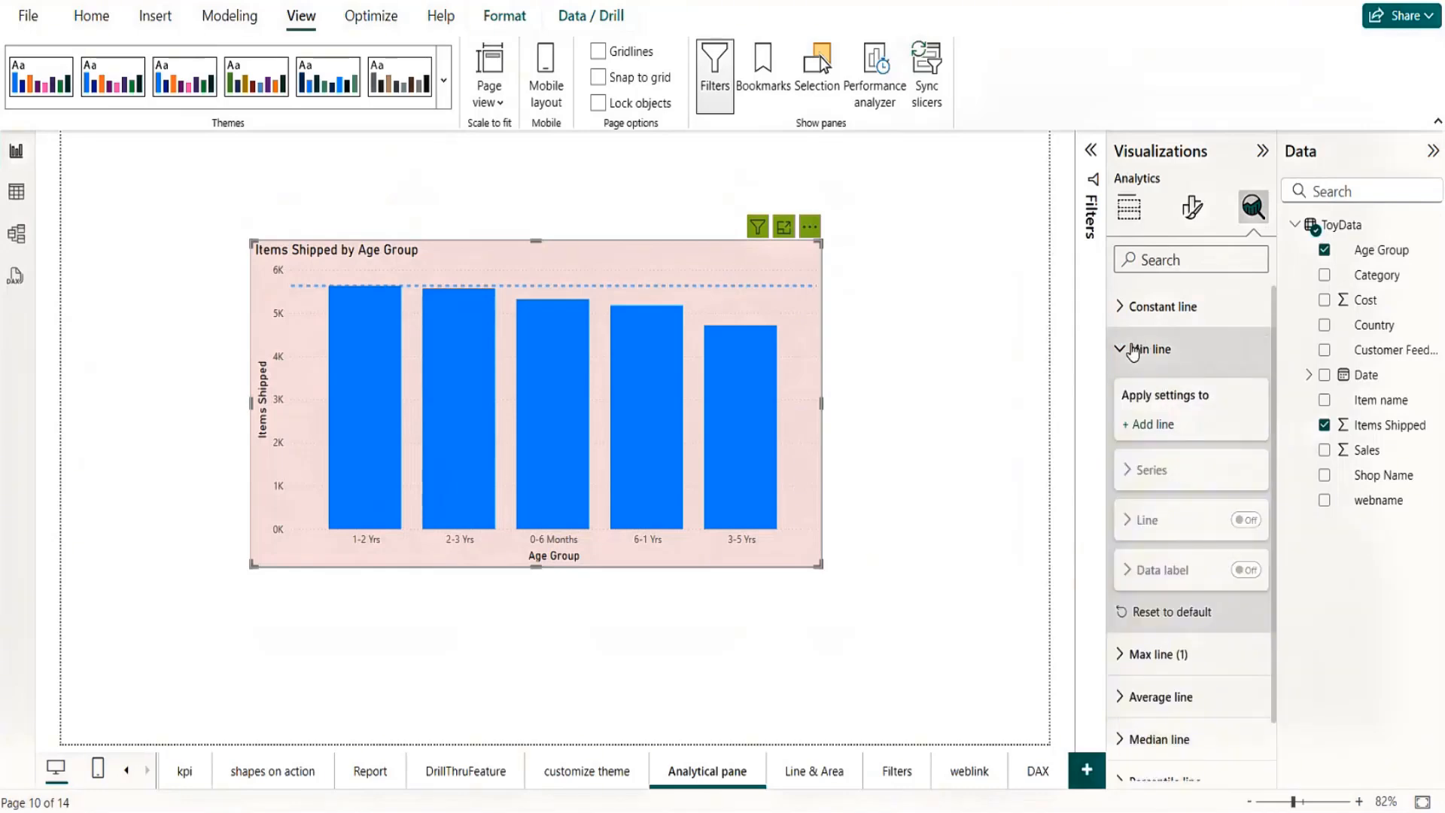
click(1122, 656)
scroll(1204, 677, down, 5)
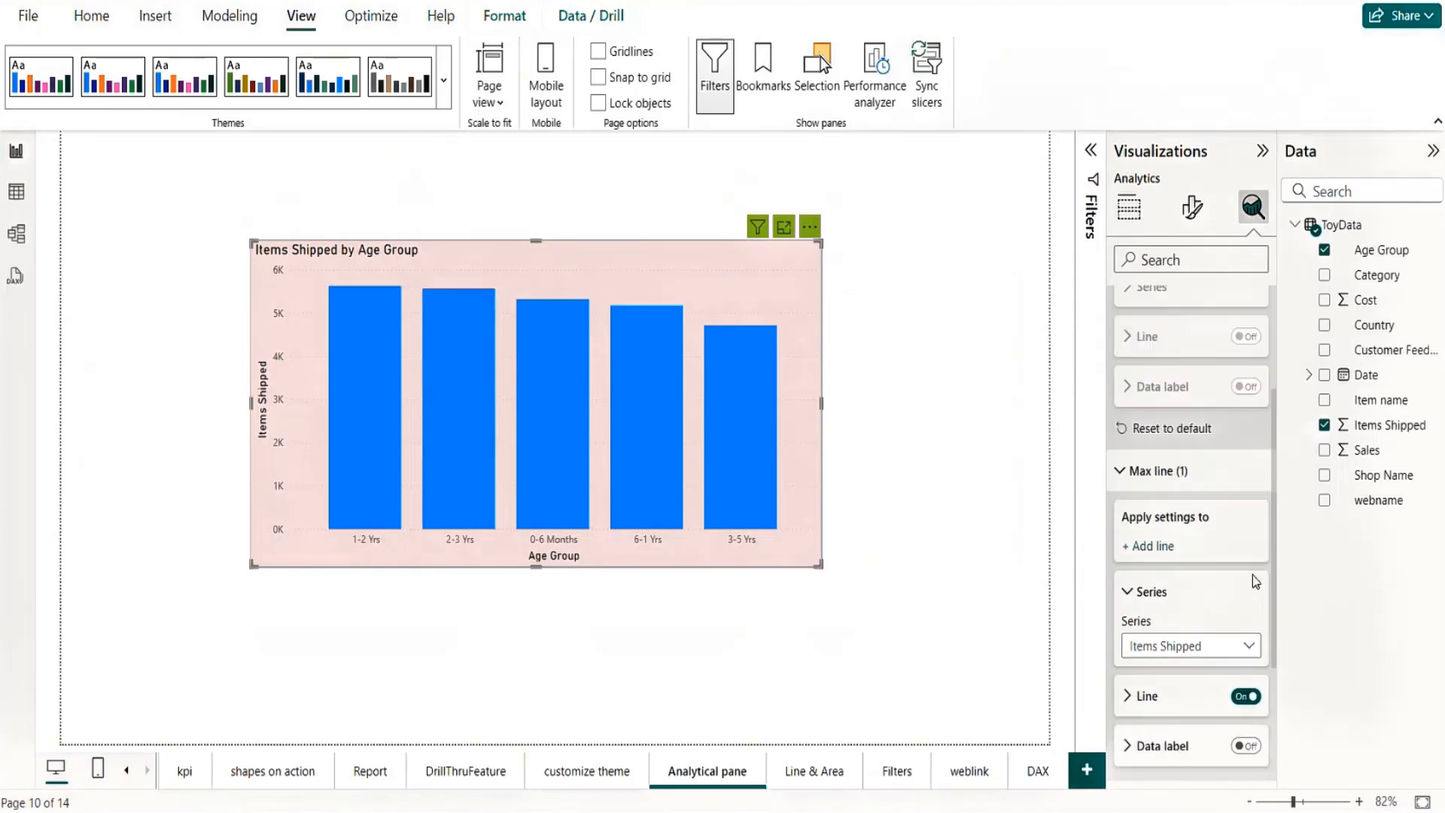
click(1253, 578)
scroll(1272, 663, down, 3)
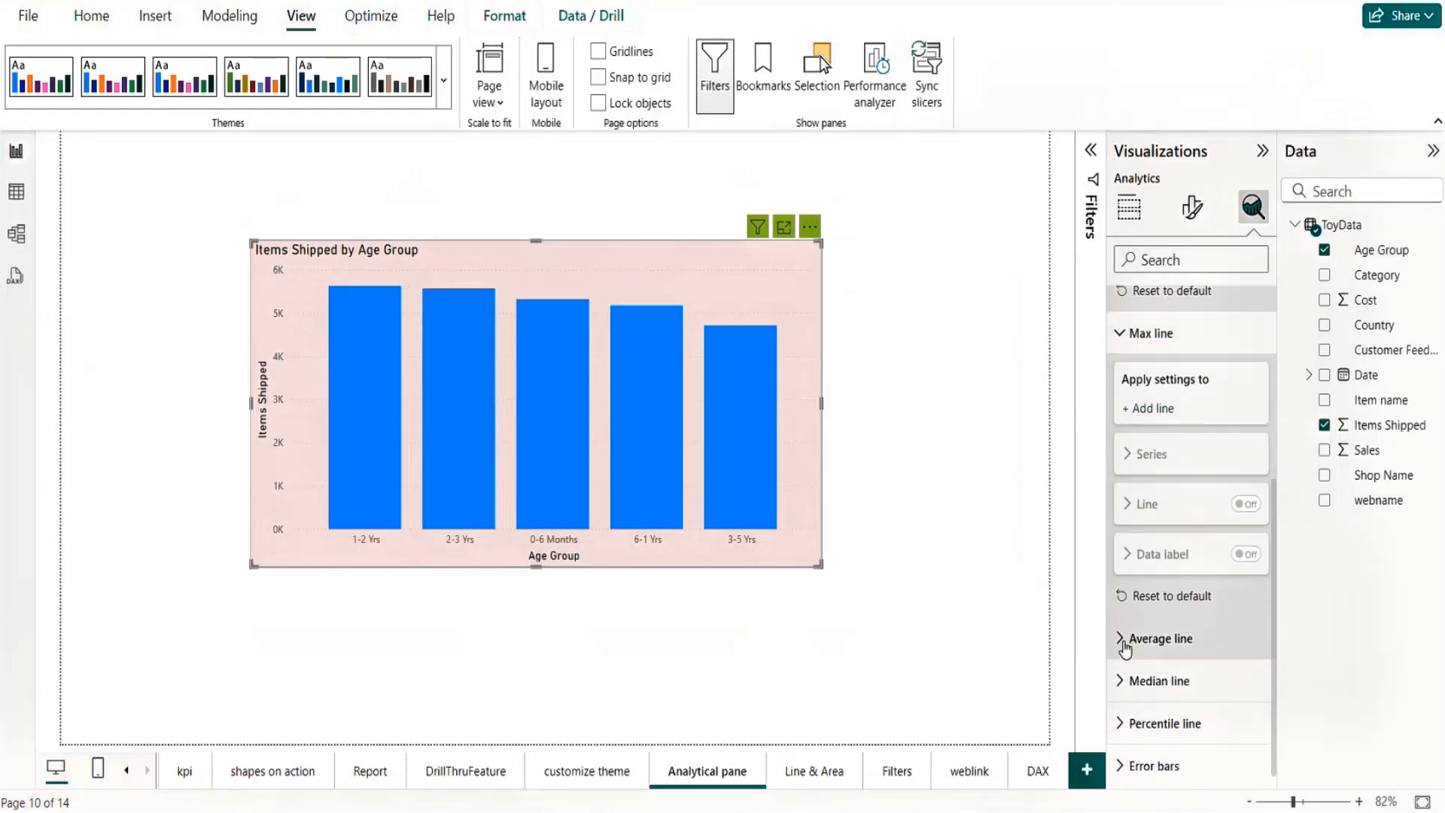
Add an average line to the column chart, shift the chart slightly upward and deselect it
click(1125, 646)
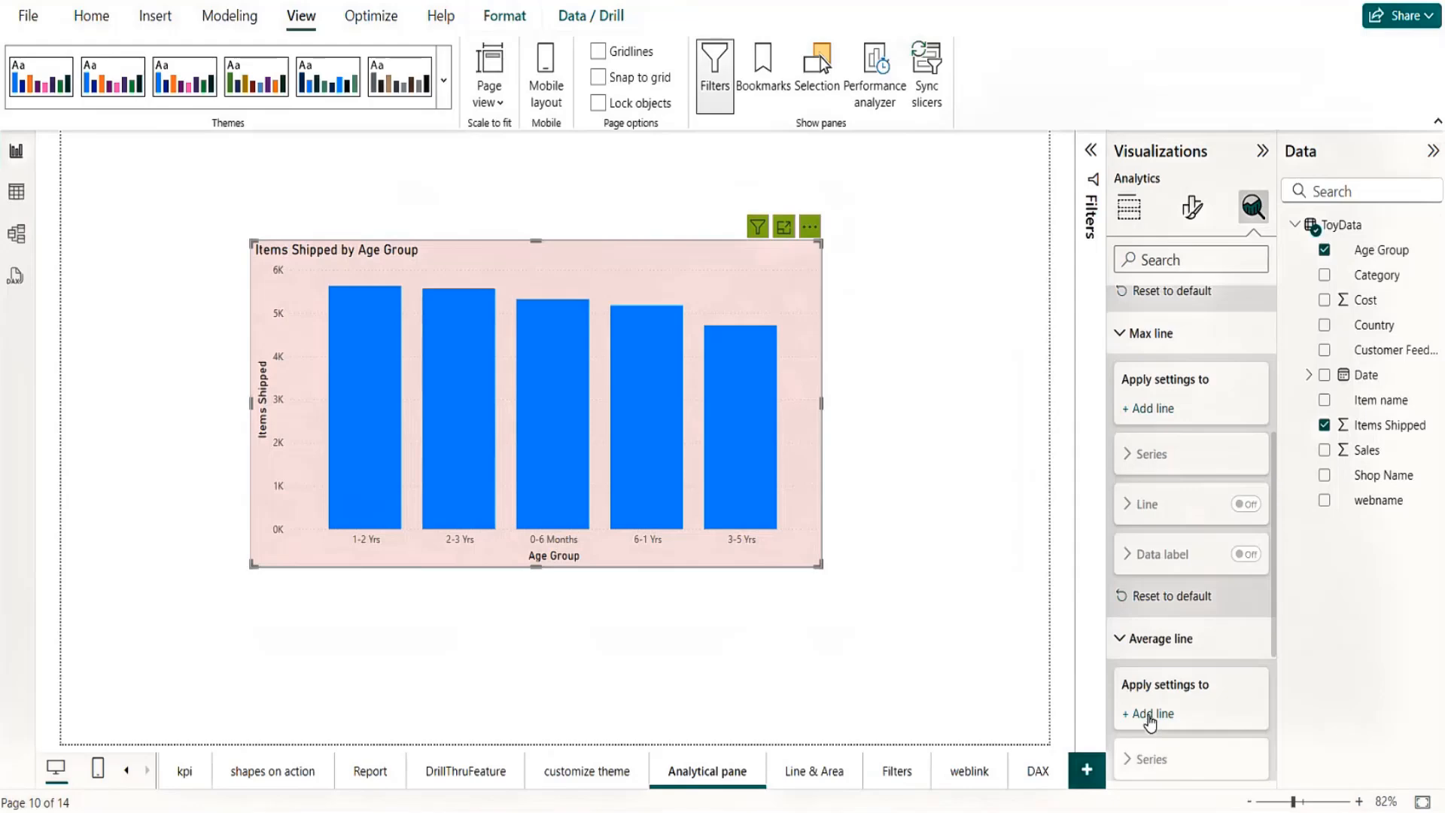
click(1150, 715)
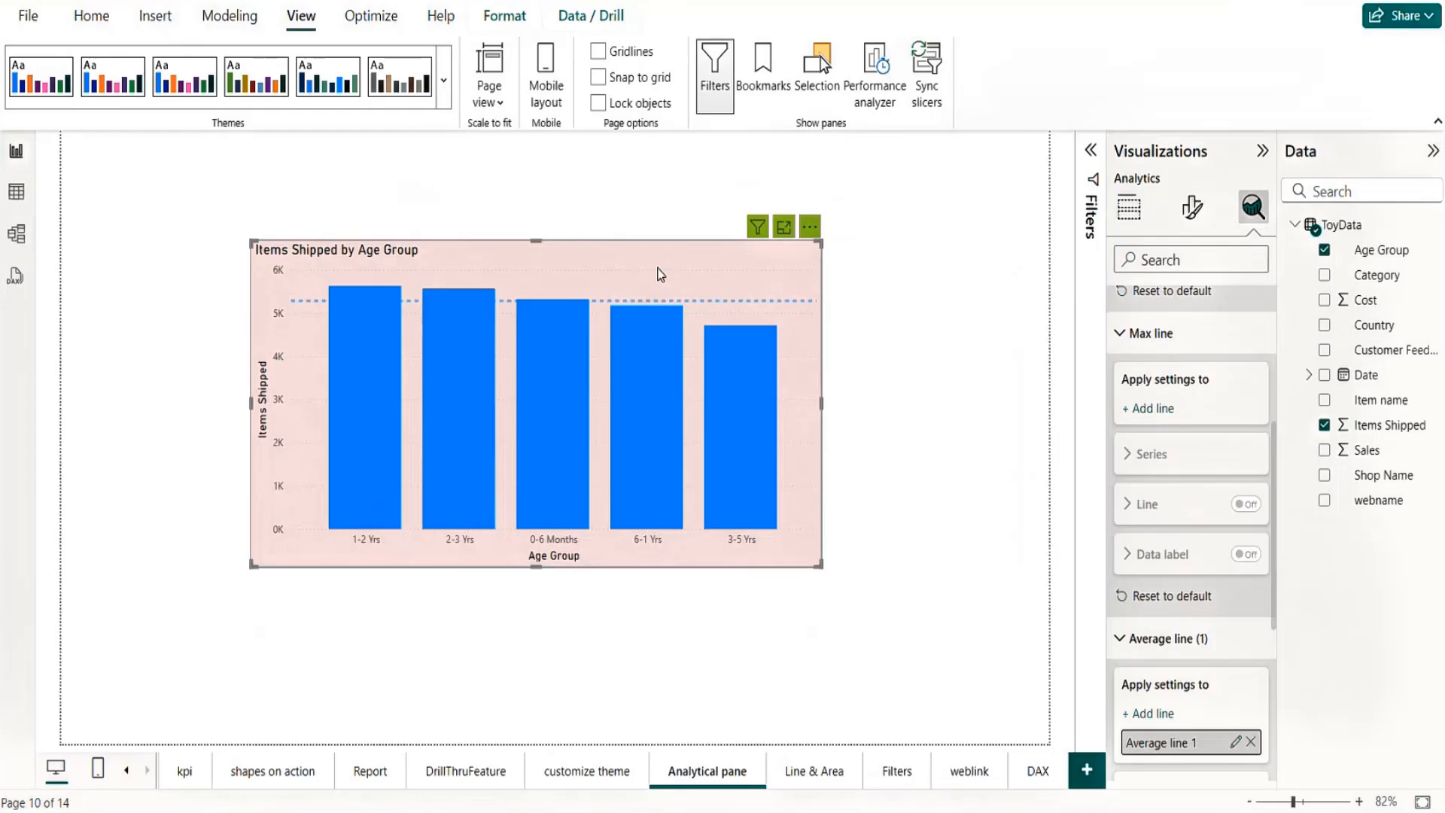
drag(660, 274, 658, 268)
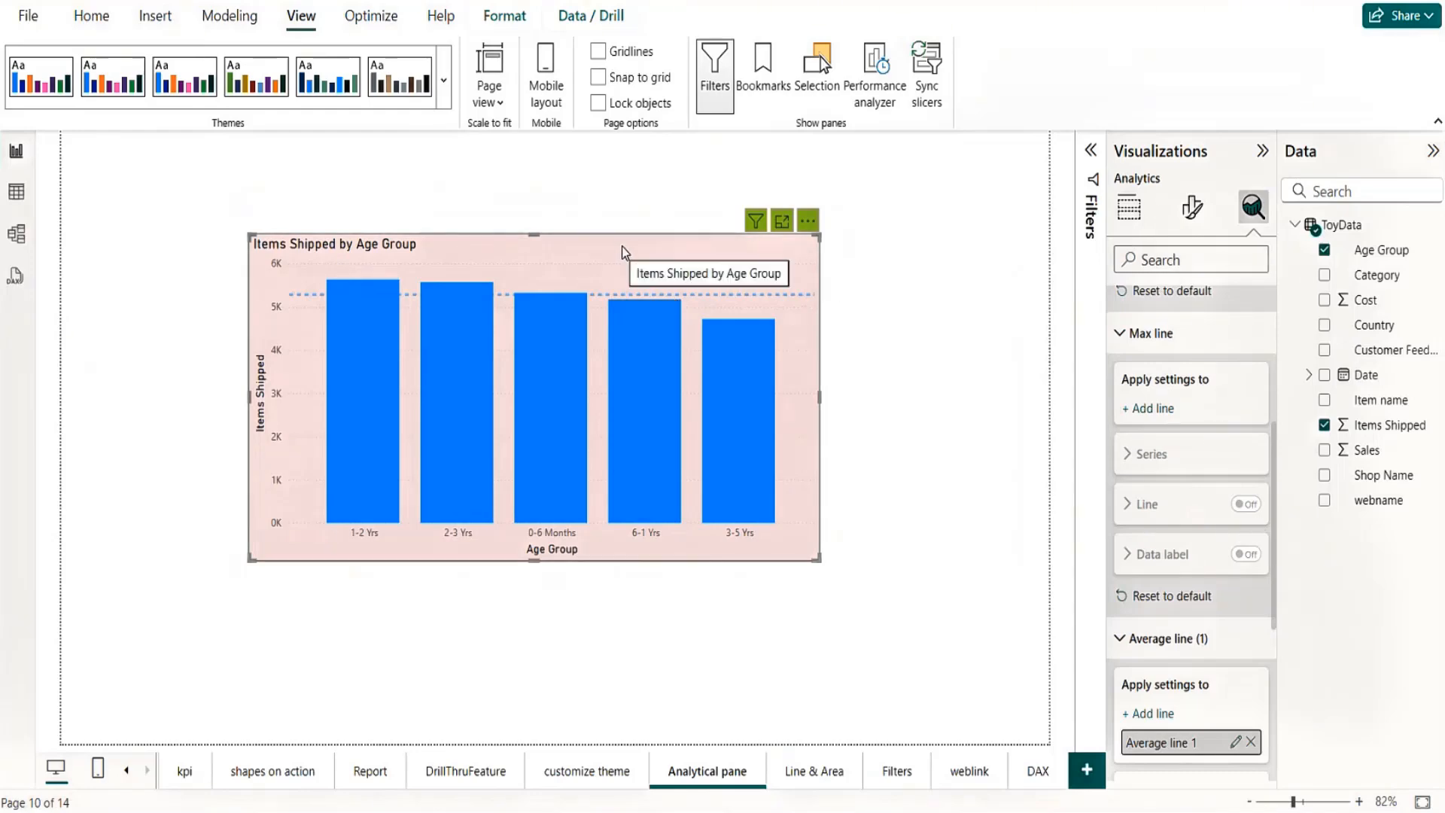
click(1123, 218)
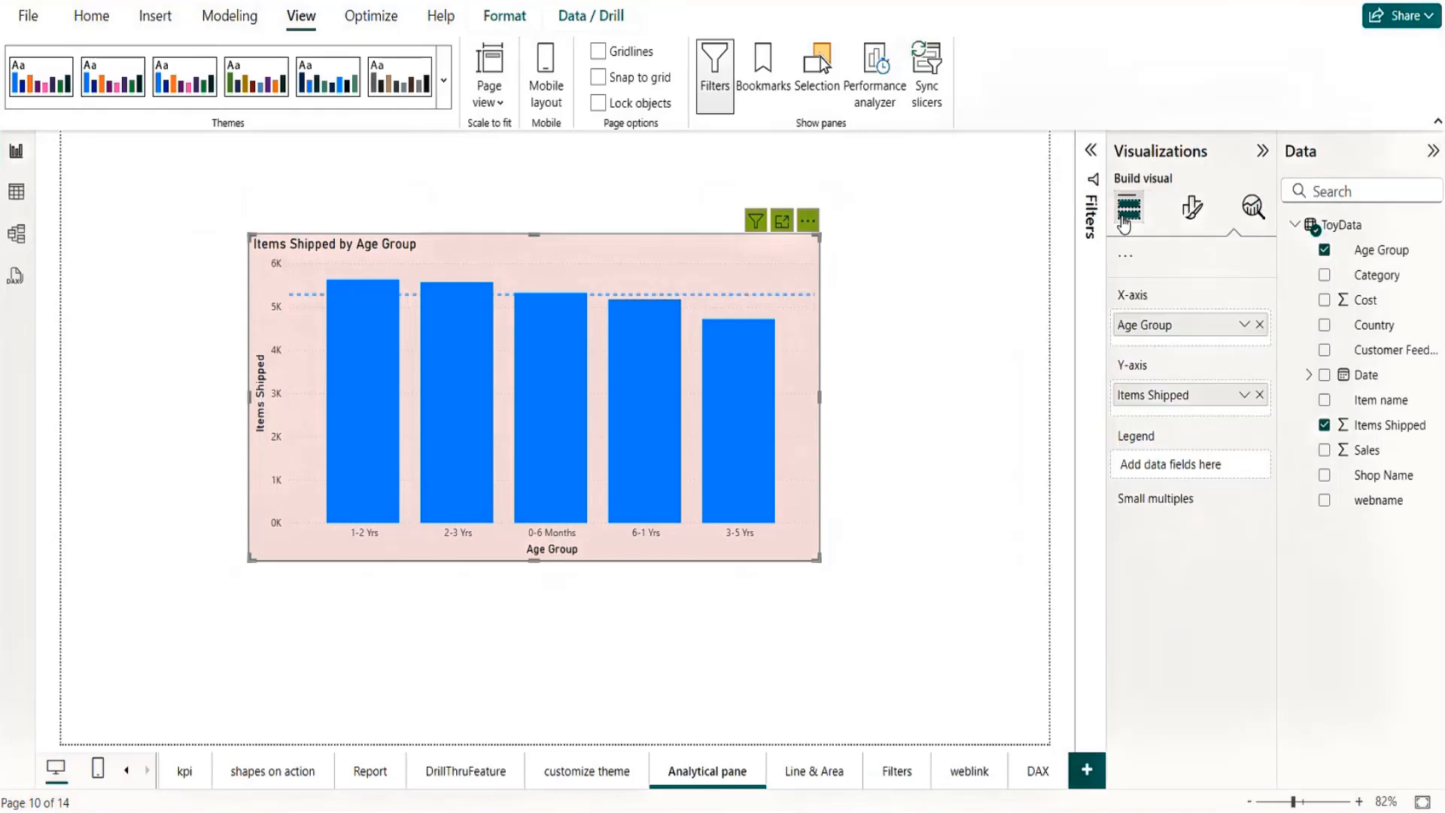
click(661, 683)
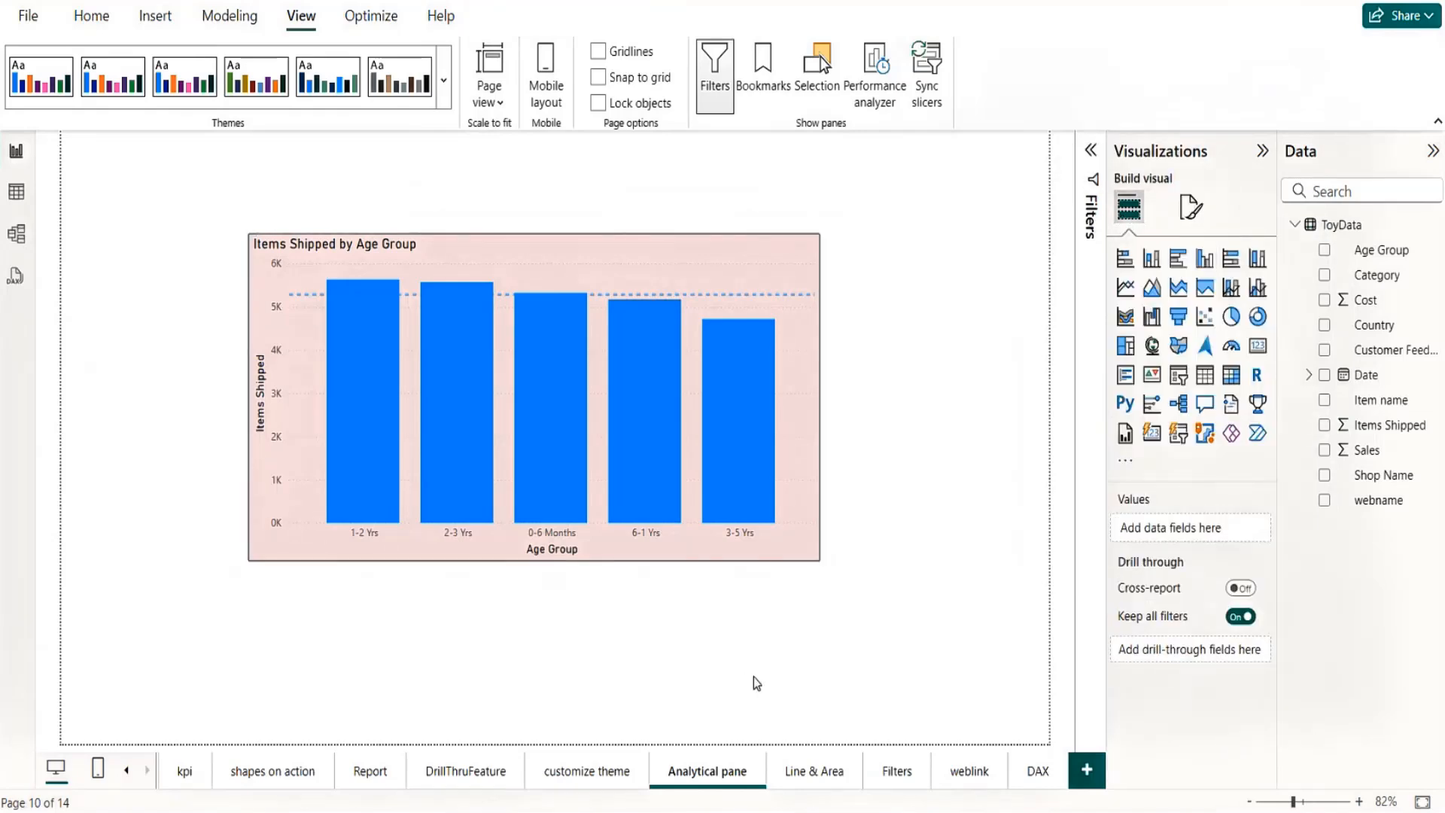